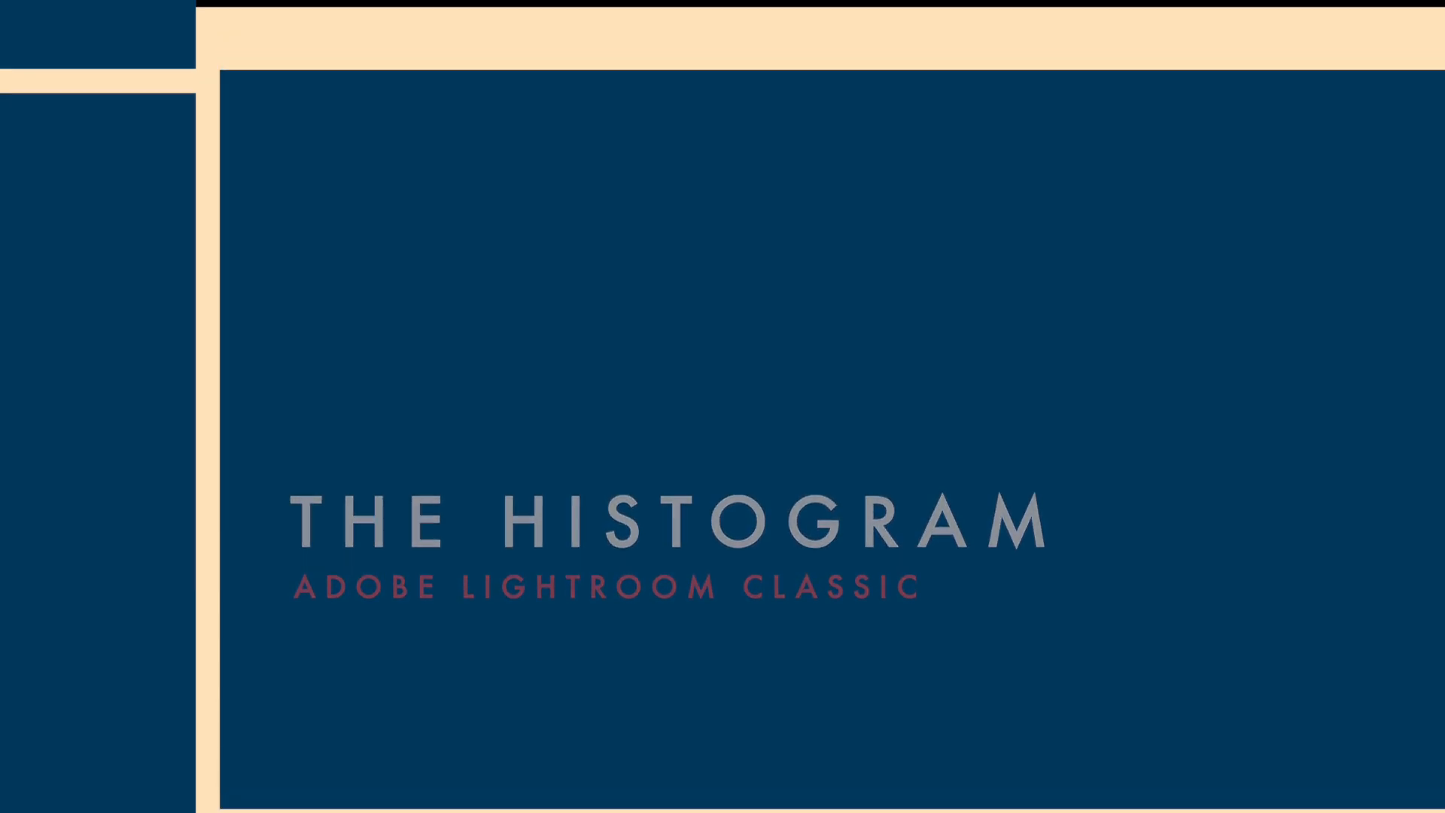
View the portrait among green leaves and the portrait of the woman in the black dress to compare their histograms.
click(1423, 73)
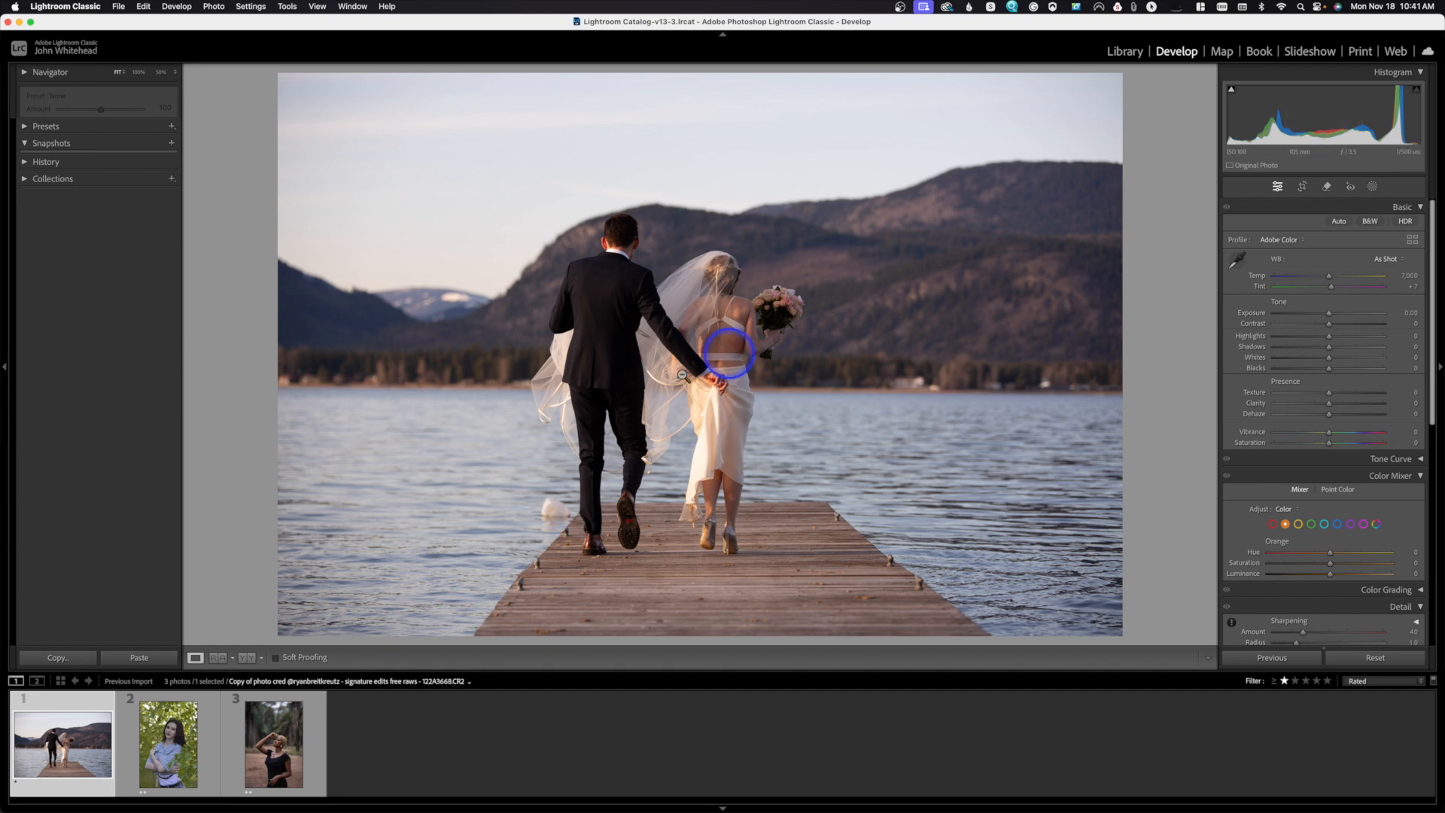
click(168, 743)
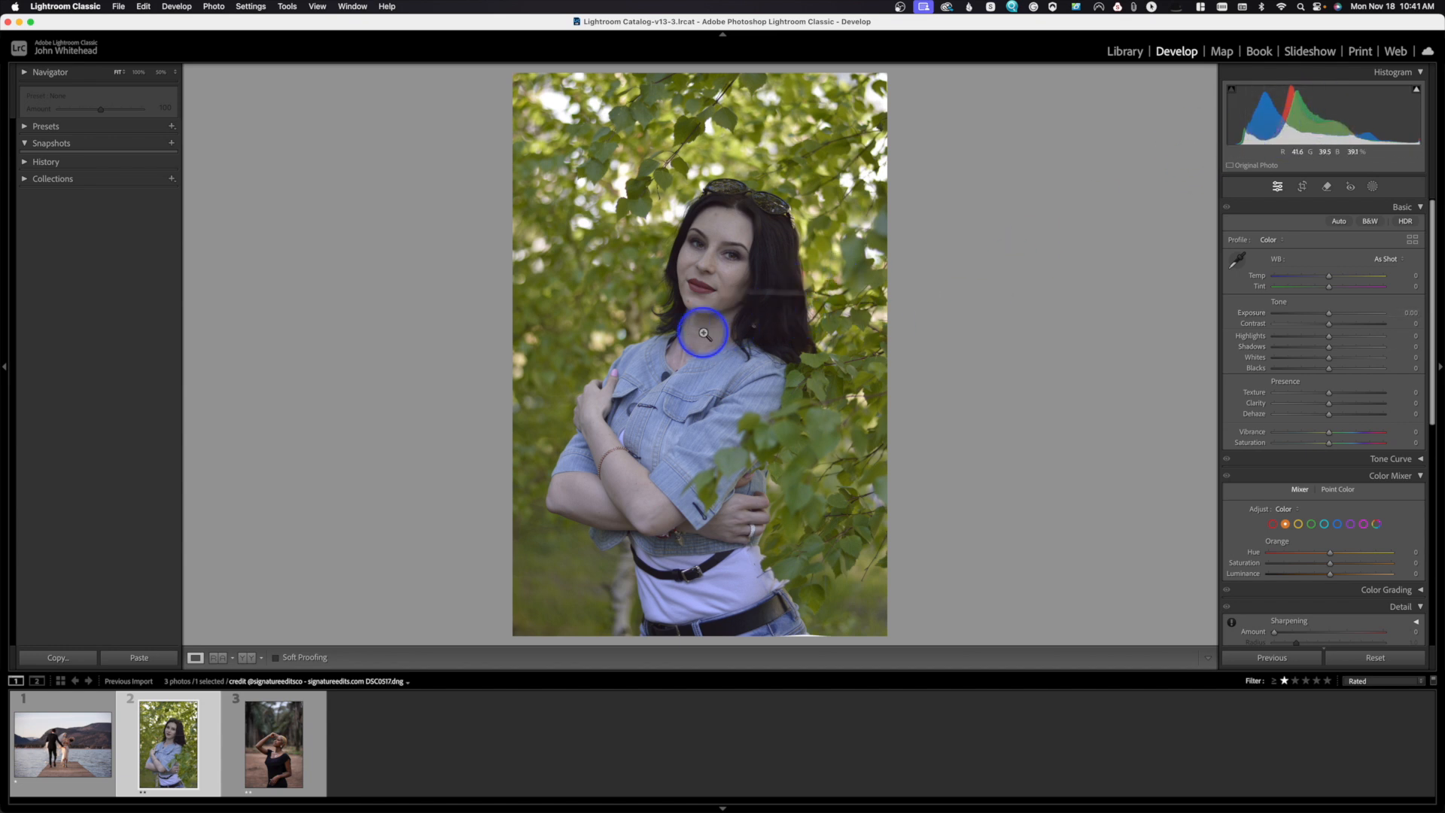
click(294, 749)
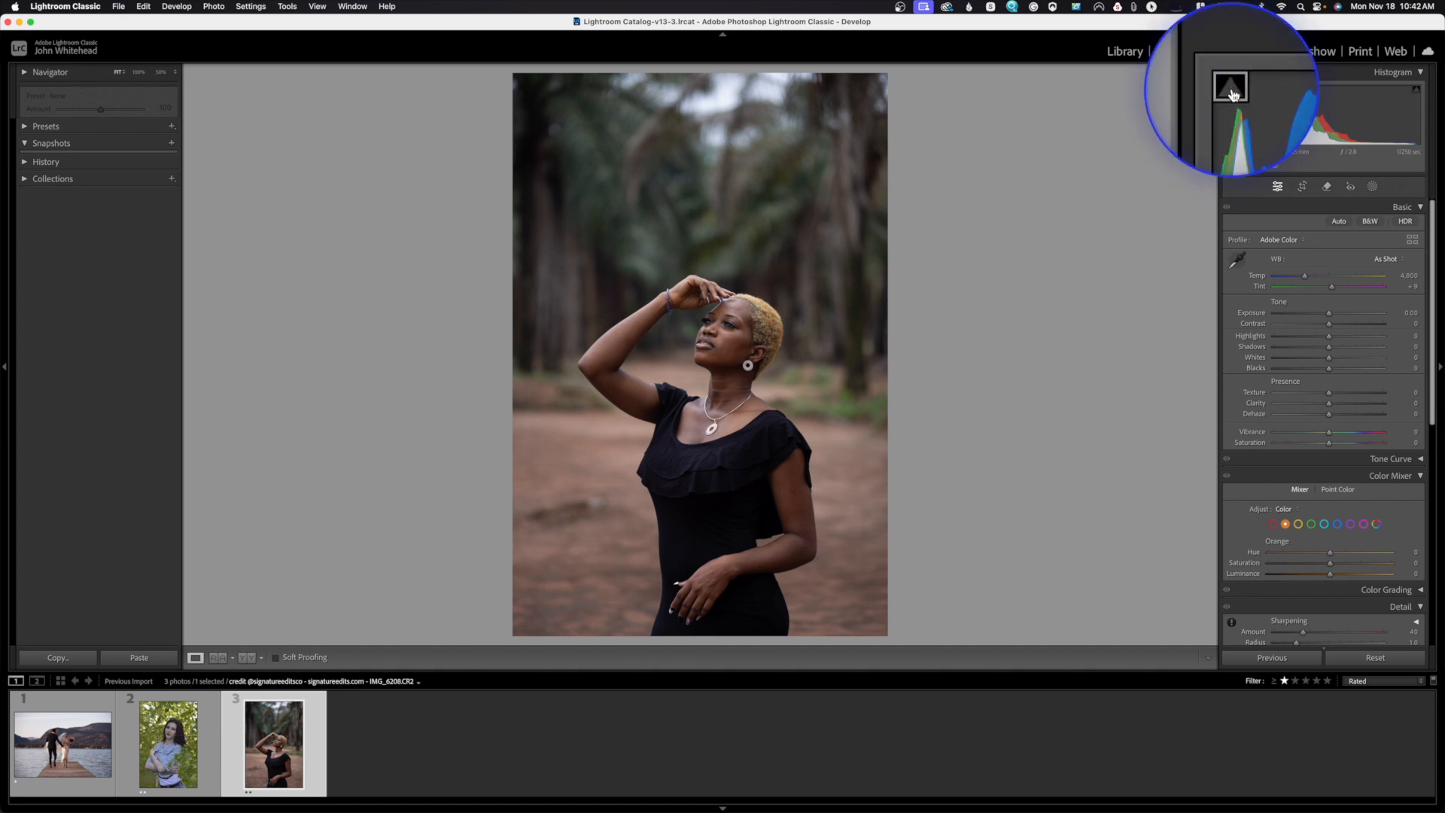
Turn on the highlight and shadow clipping warnings and test darker and brighter exposures, finishing at an exposure of +0.15.
click(1417, 91)
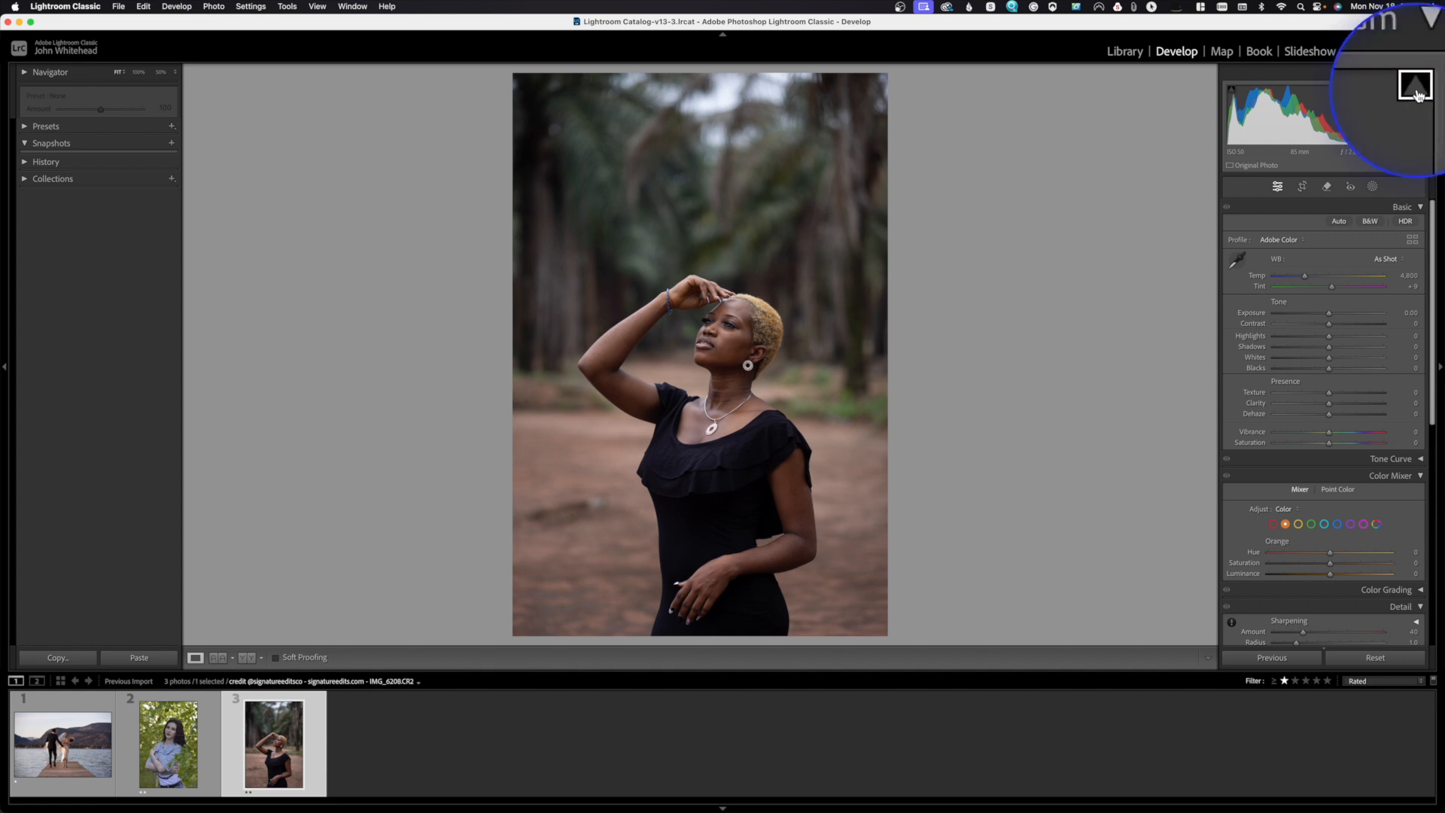
click(1232, 90)
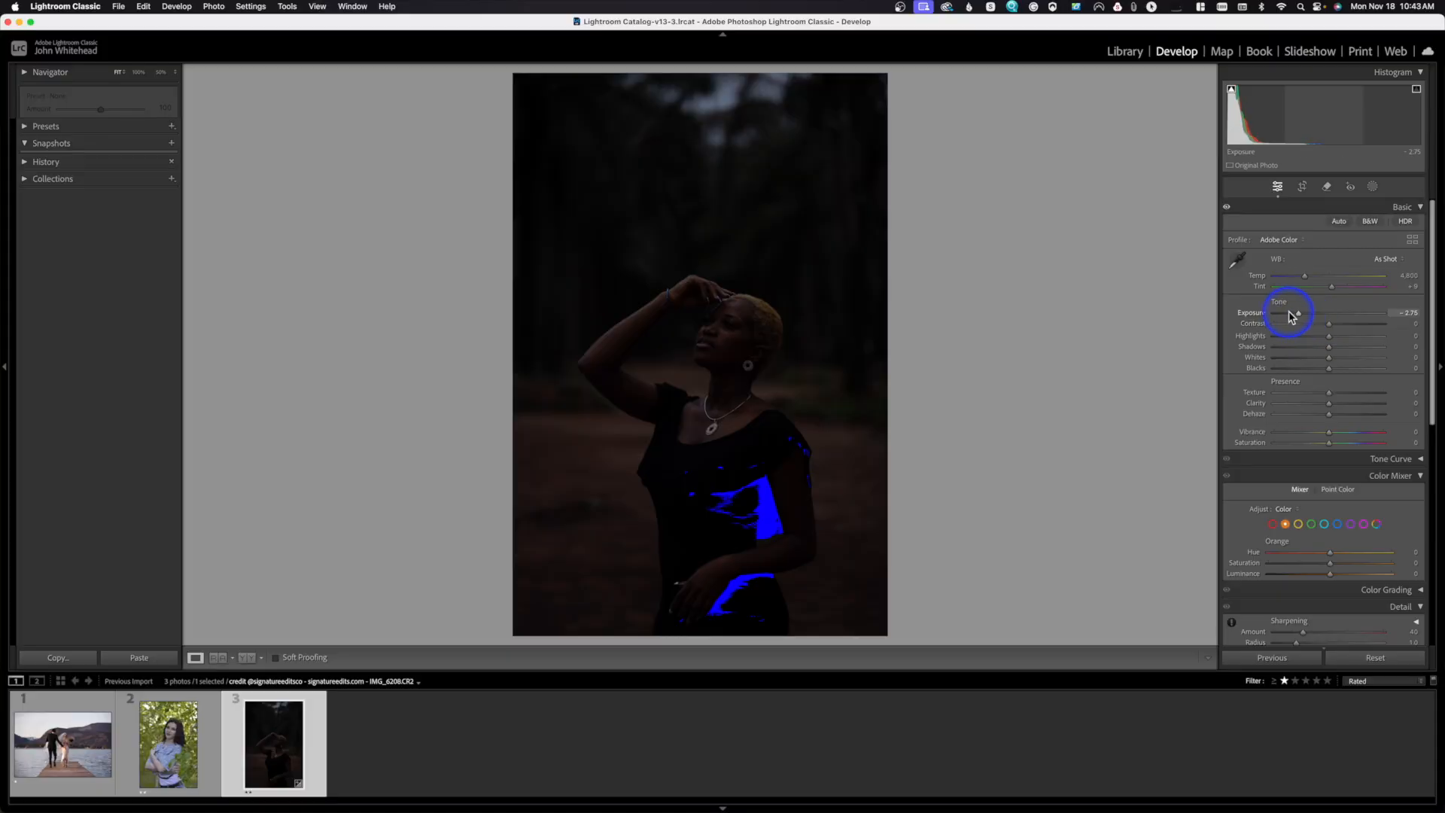
drag(1301, 316, 1315, 317)
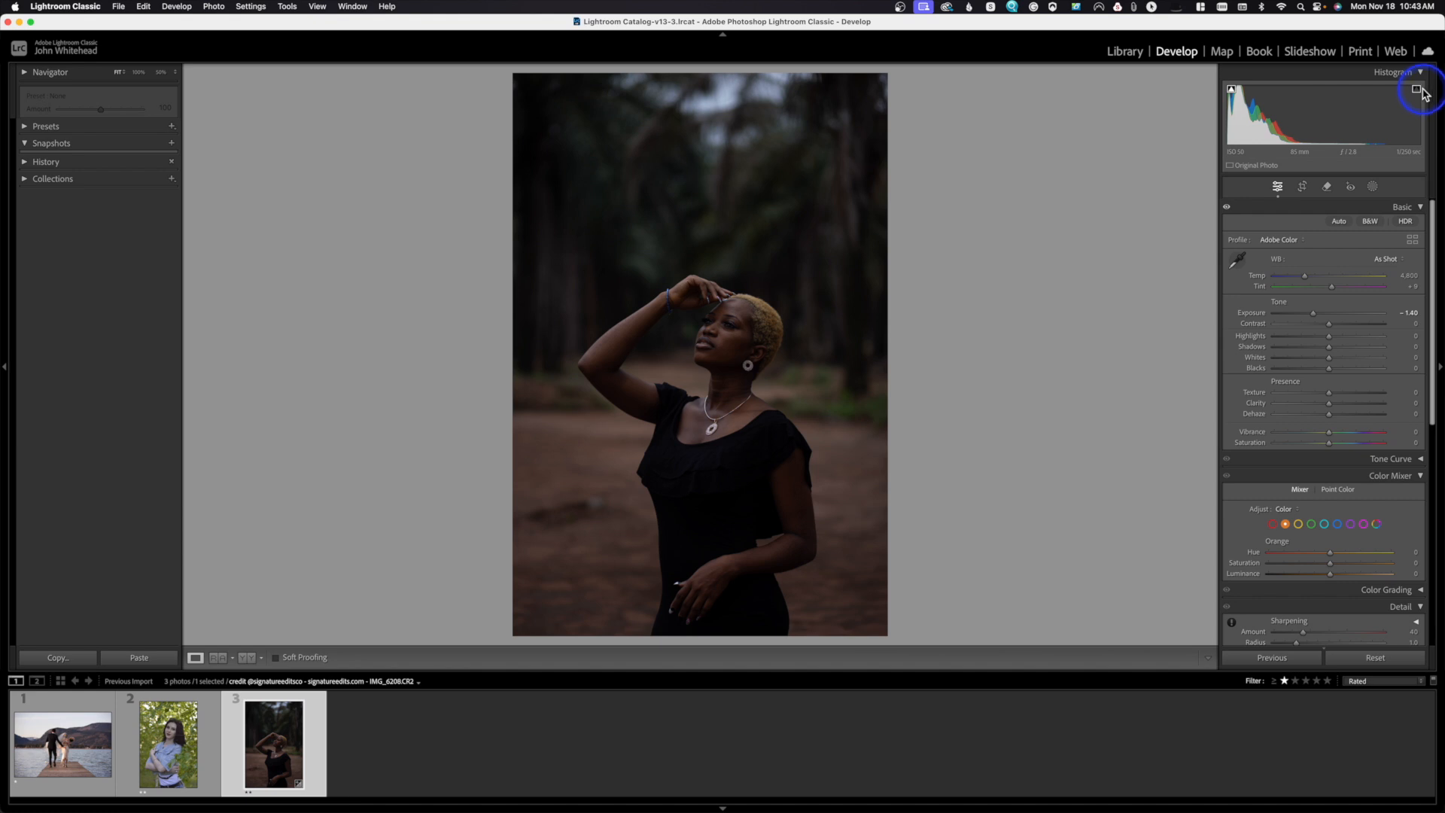
drag(1314, 313, 1360, 313)
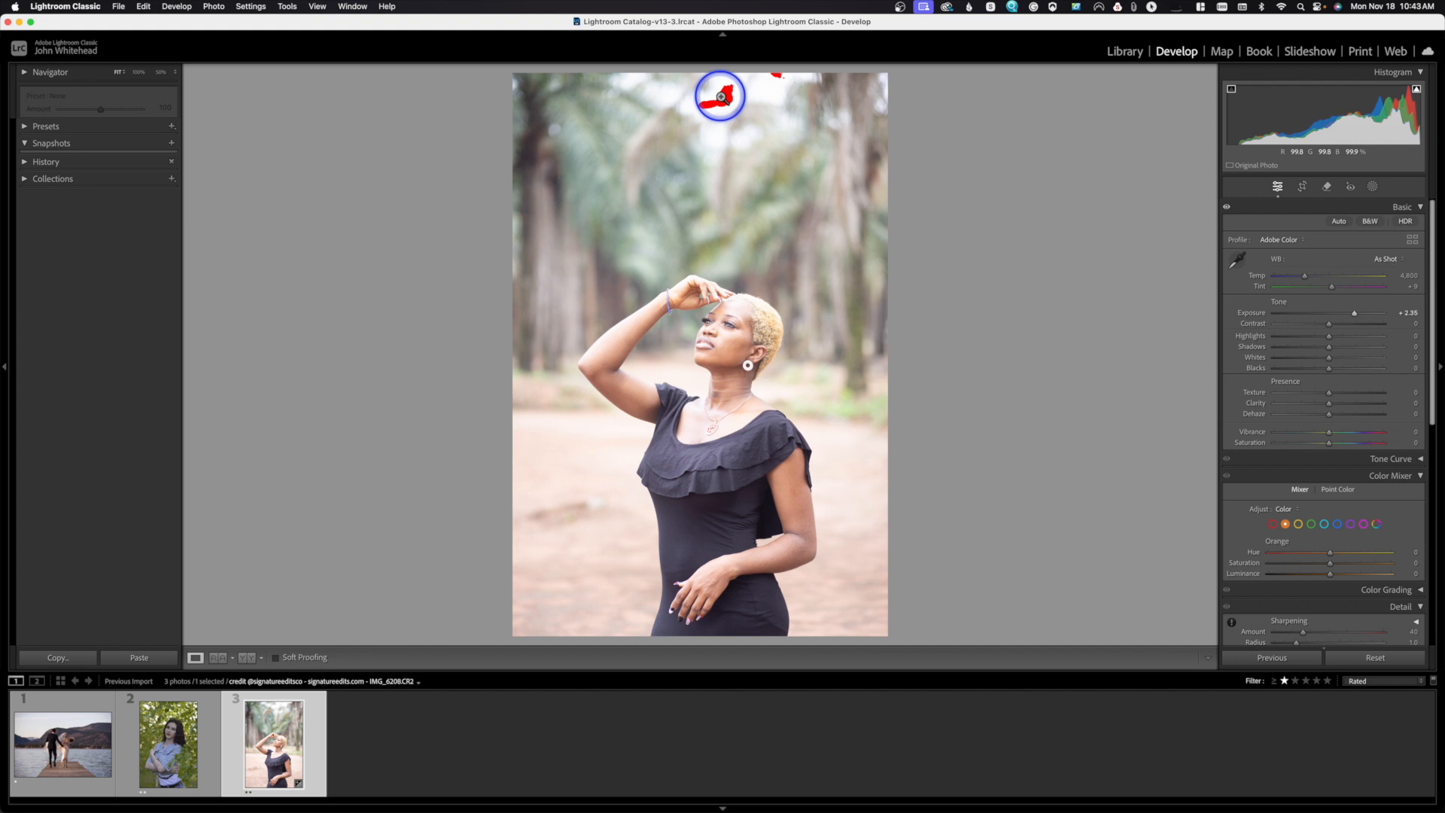
drag(1353, 319, 1331, 316)
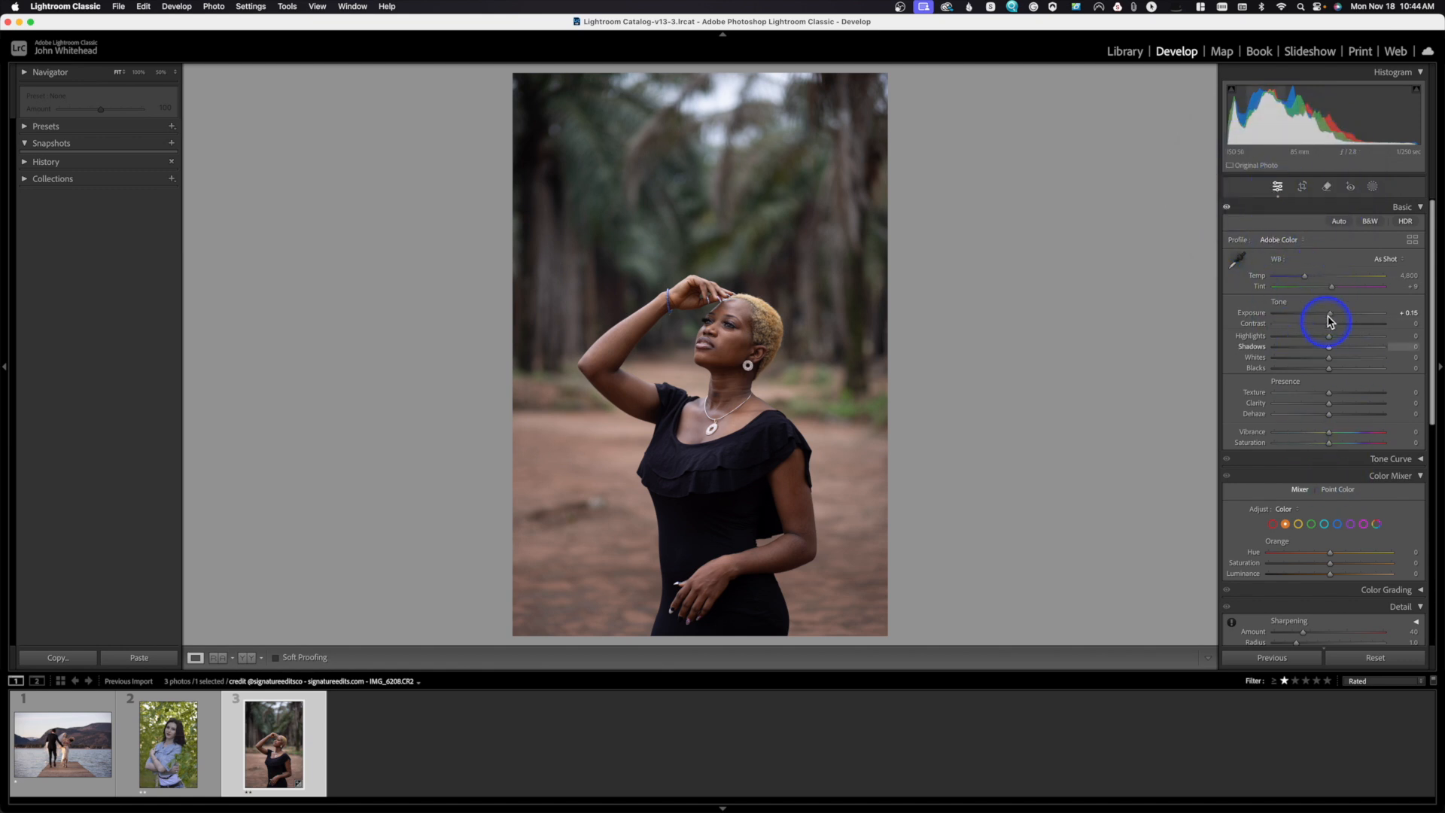
Look over the masking tools, return to the edit controls, and switch the Basic adjustments off and on to compare.
click(1376, 186)
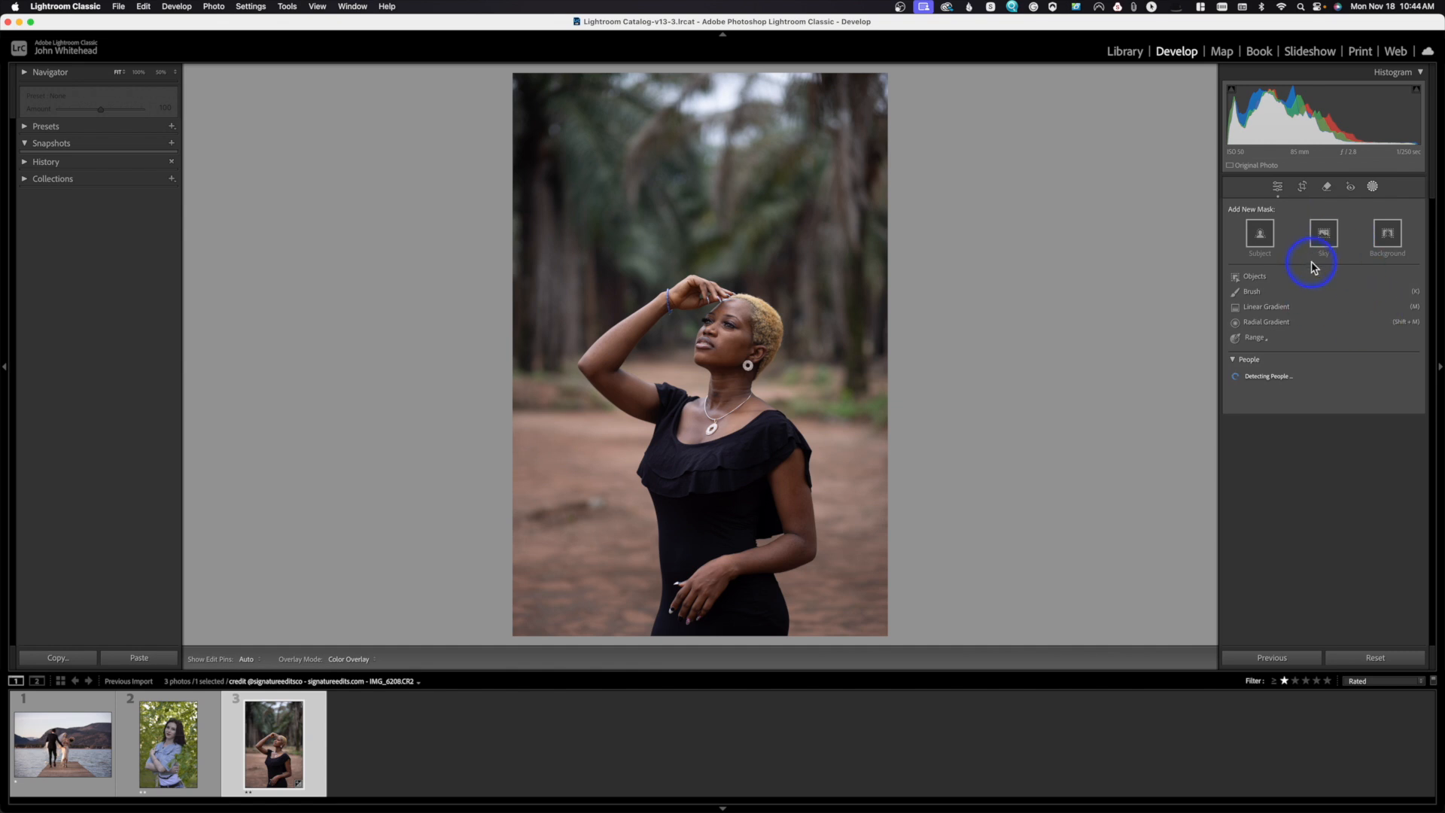
click(1278, 188)
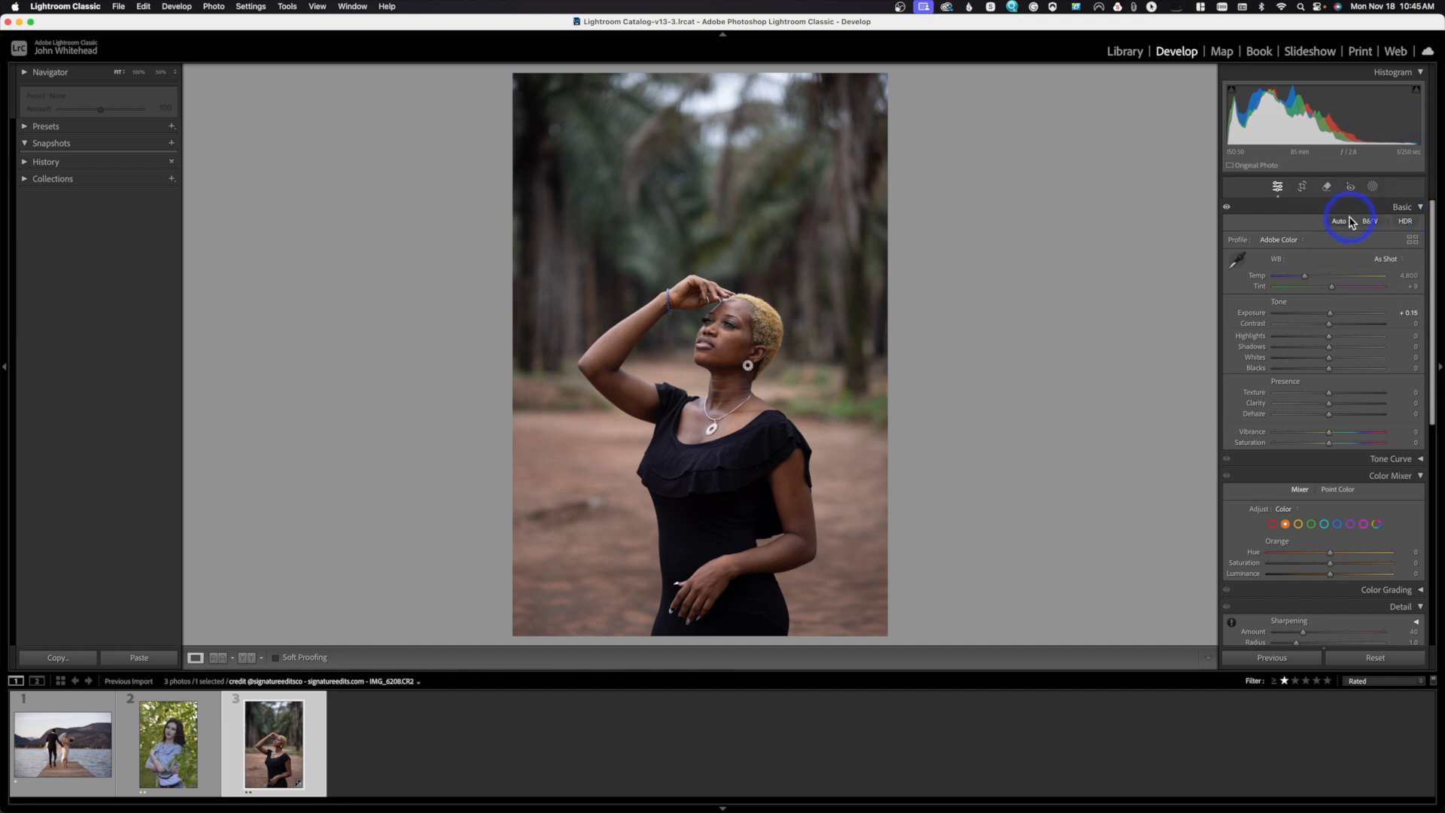
click(1227, 208)
click(1228, 209)
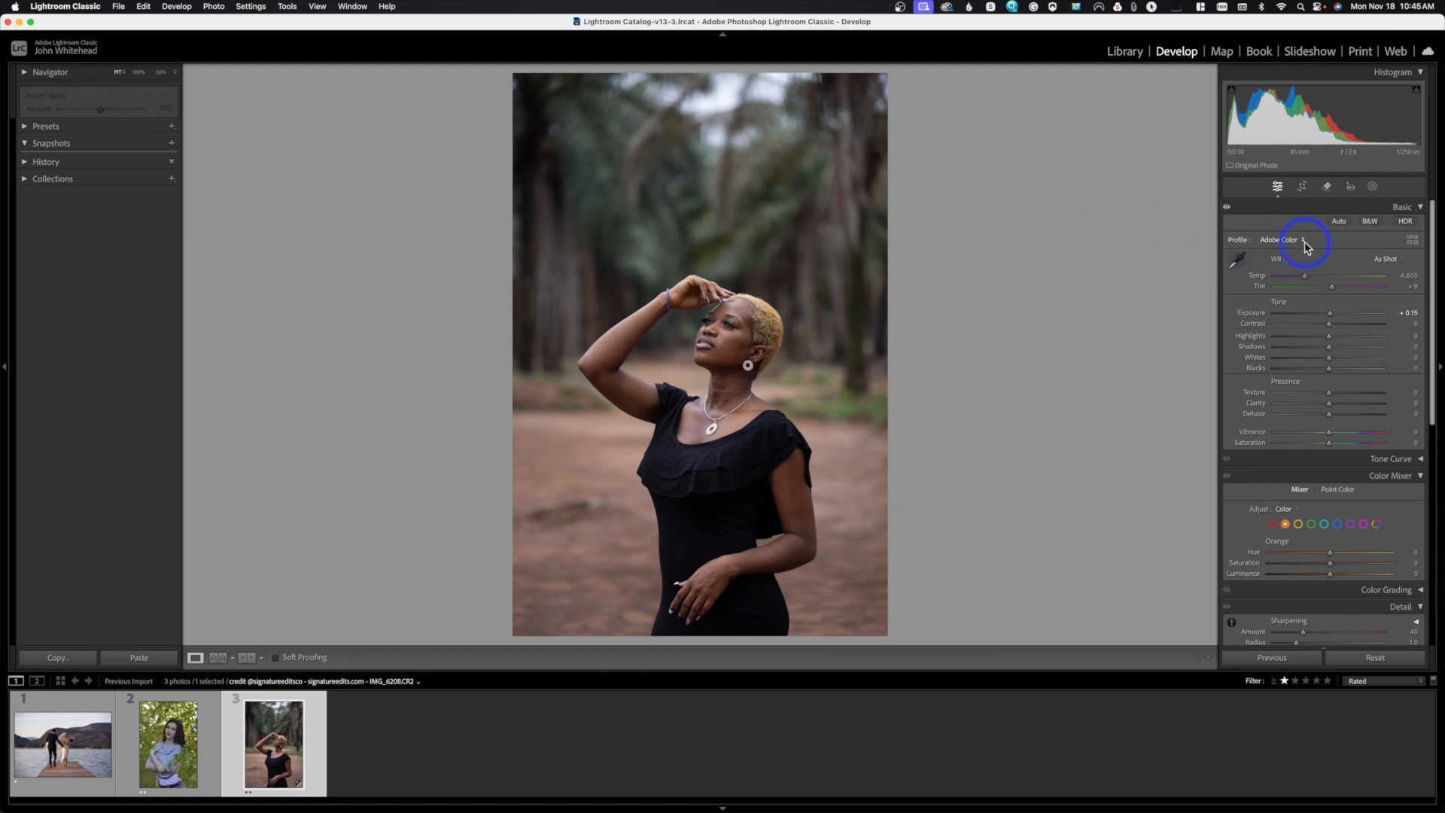
Try the automatic tone adjustment and the black-and-white treatment on the black dress portrait, resetting its edits after each.
click(1340, 223)
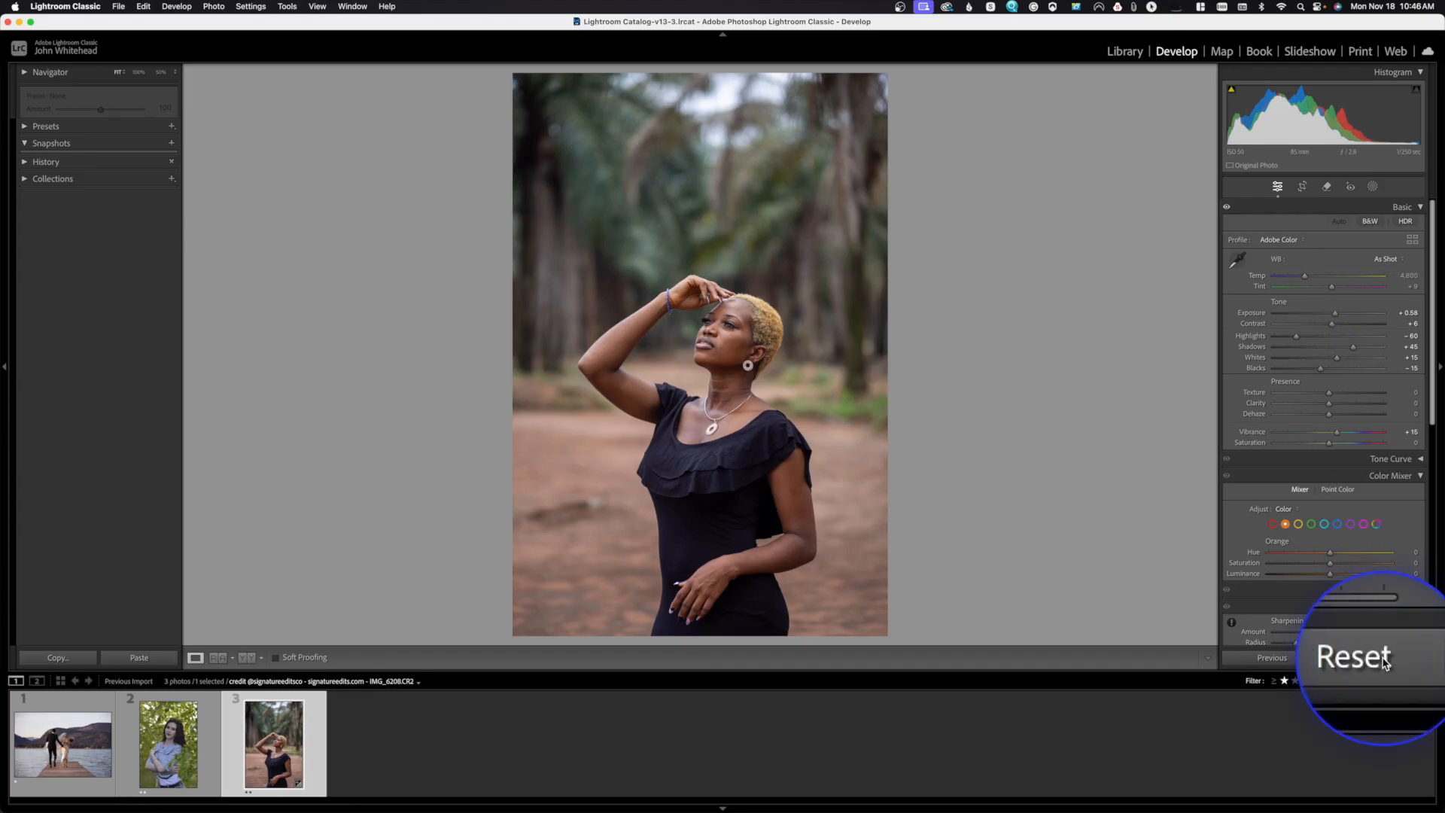
click(1381, 660)
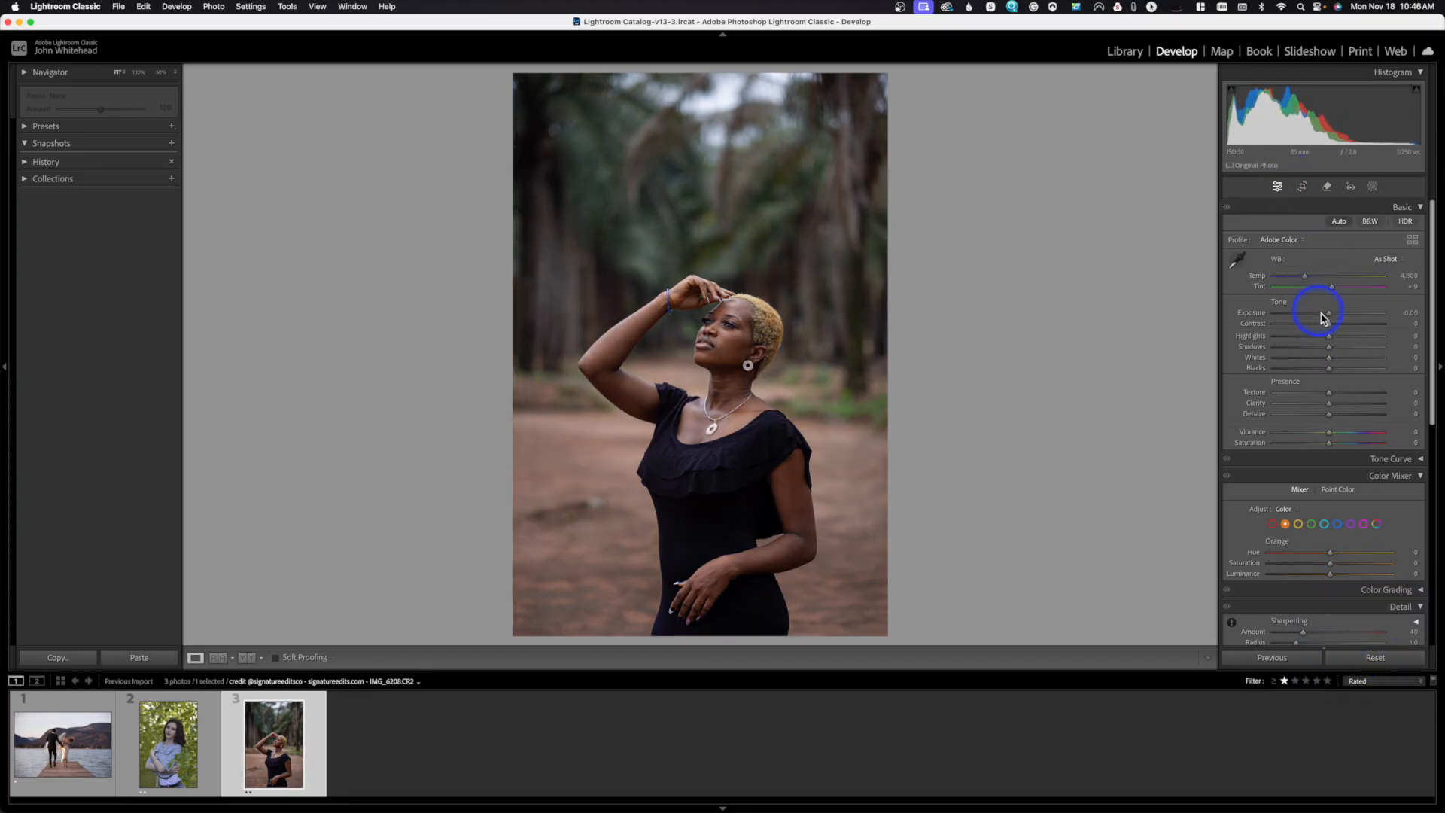
click(1370, 221)
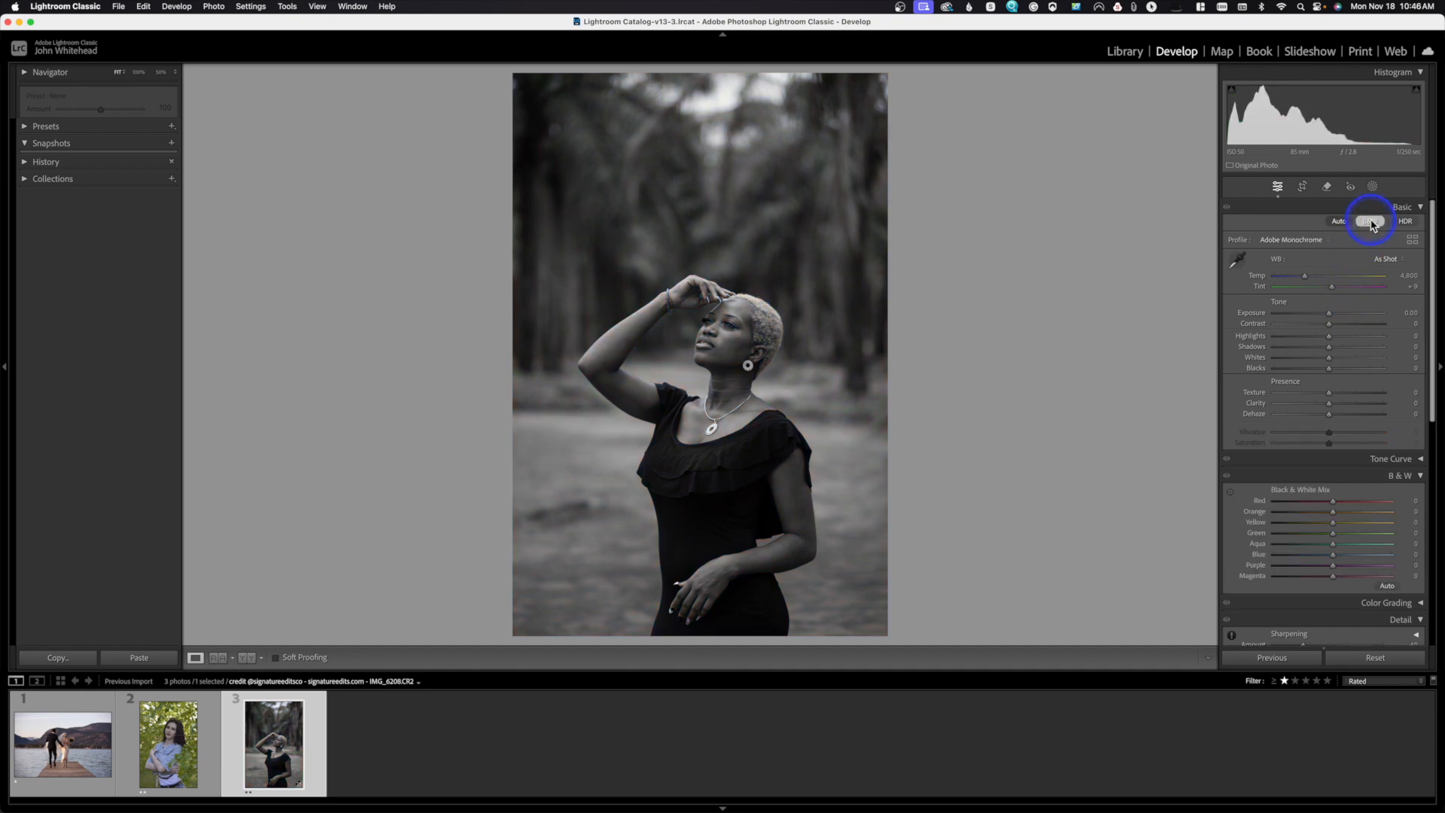
click(1381, 660)
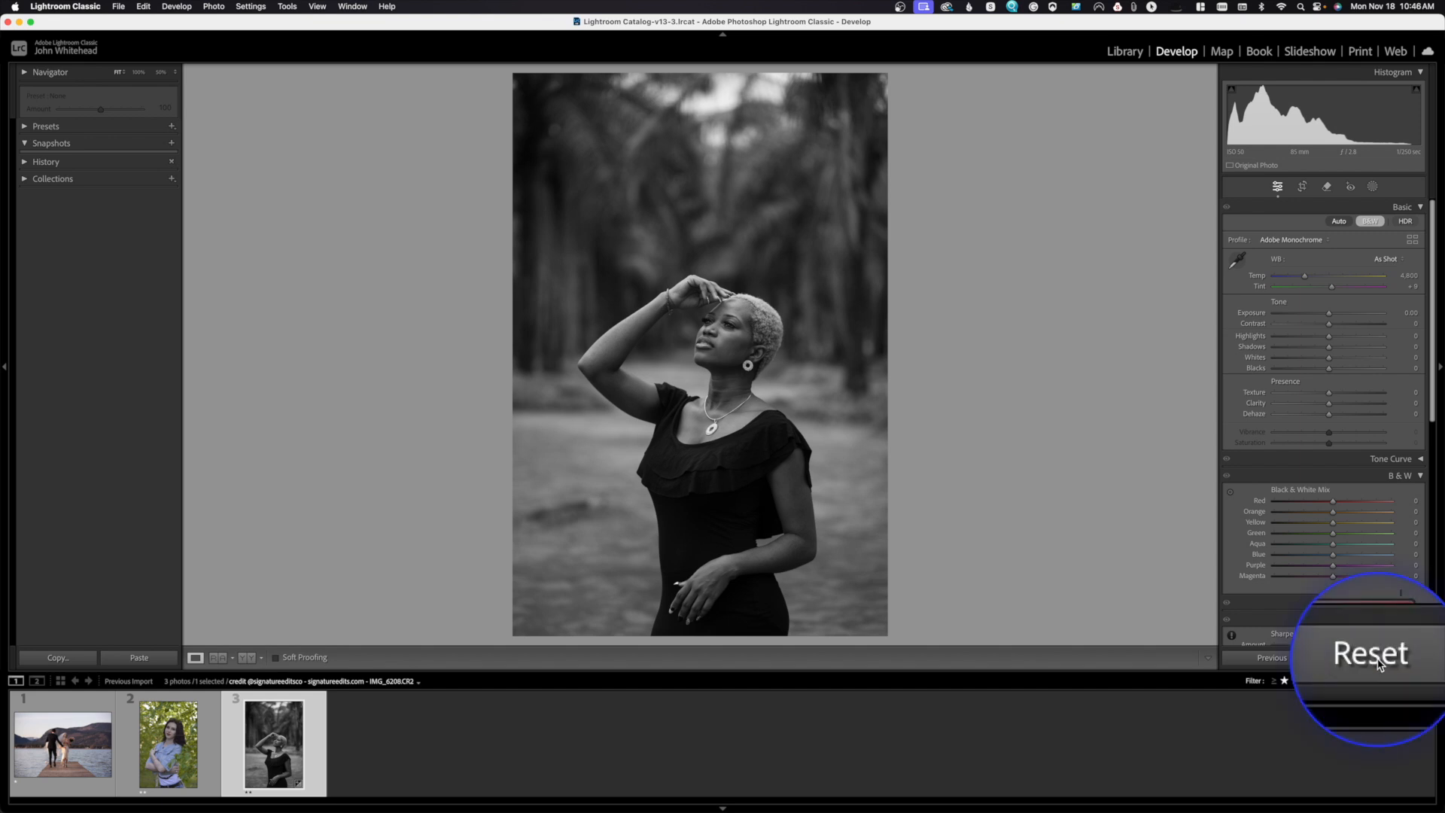
click(1381, 659)
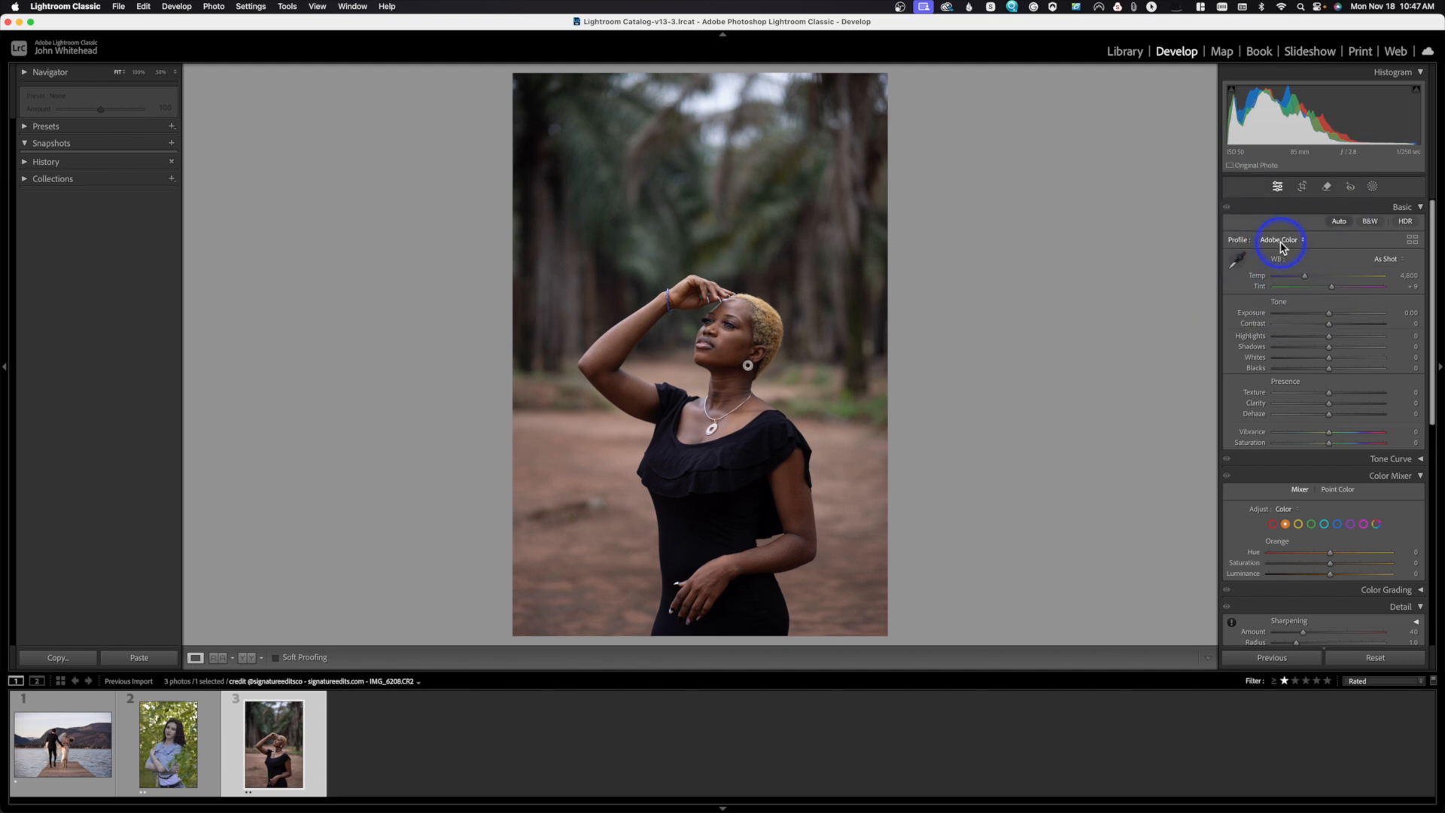
Switch to the wedding couple photo on the dock and try the Adobe Landscape and Adobe Standard profiles.
click(1280, 241)
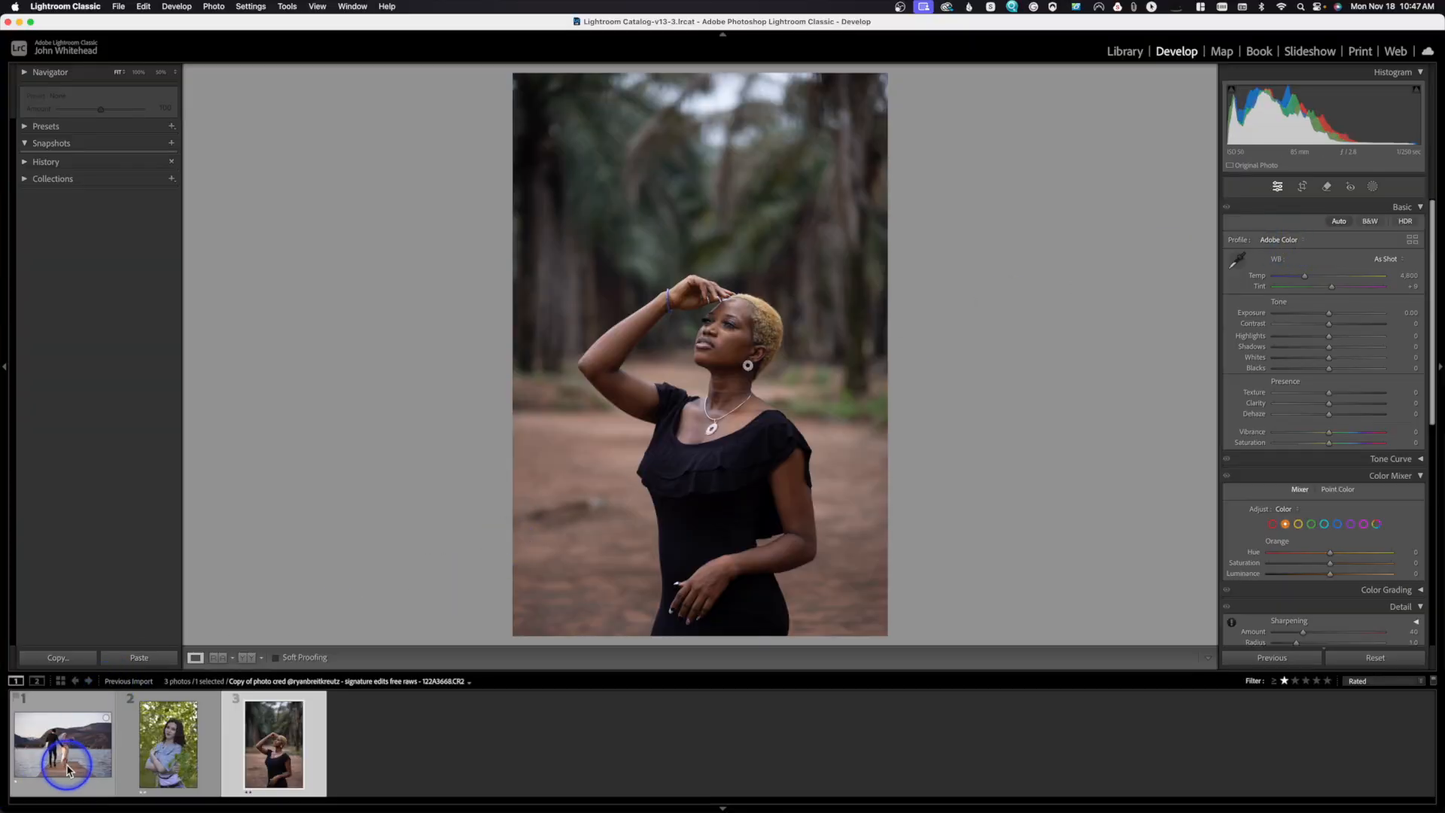
click(67, 769)
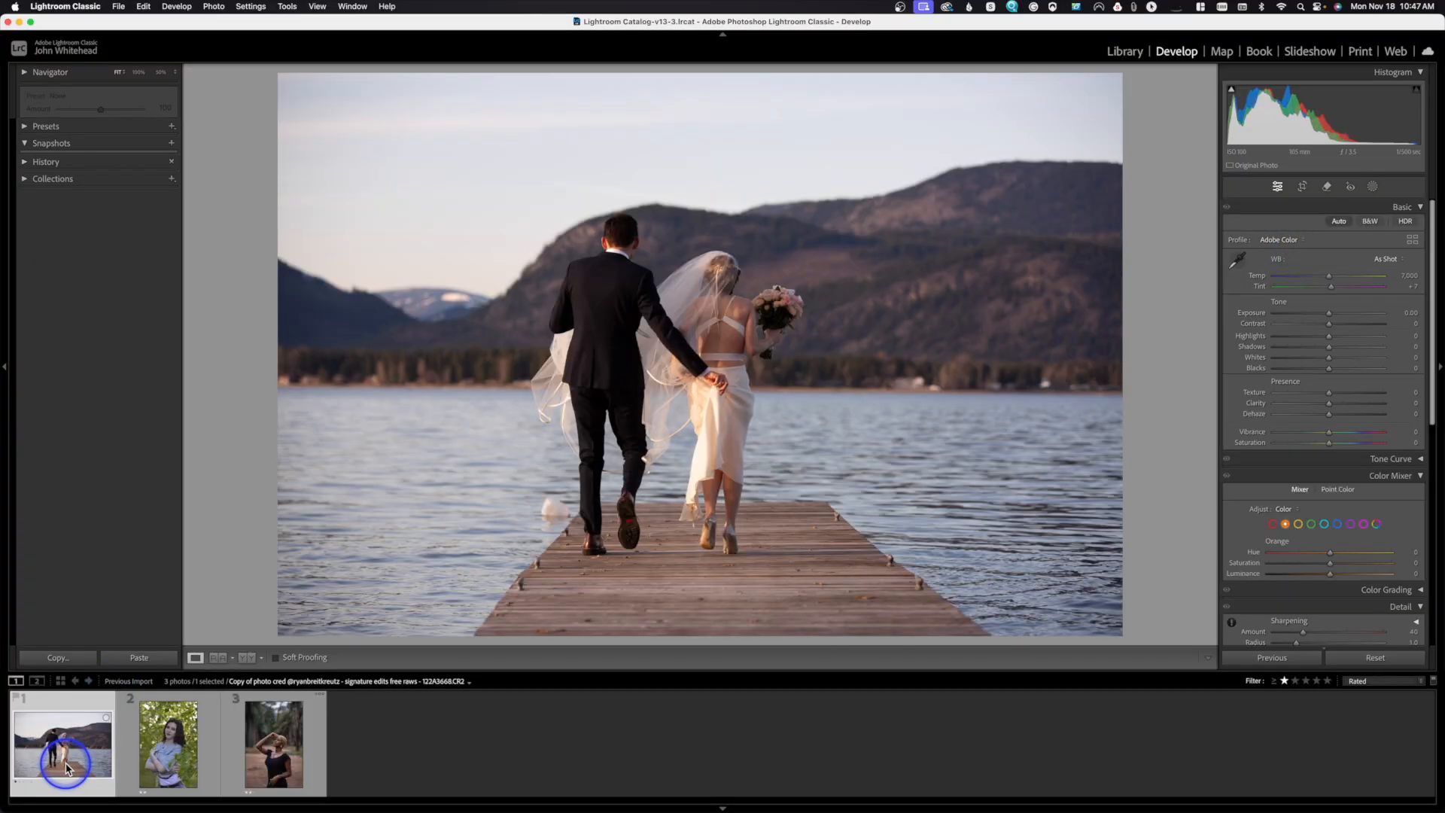
click(1304, 241)
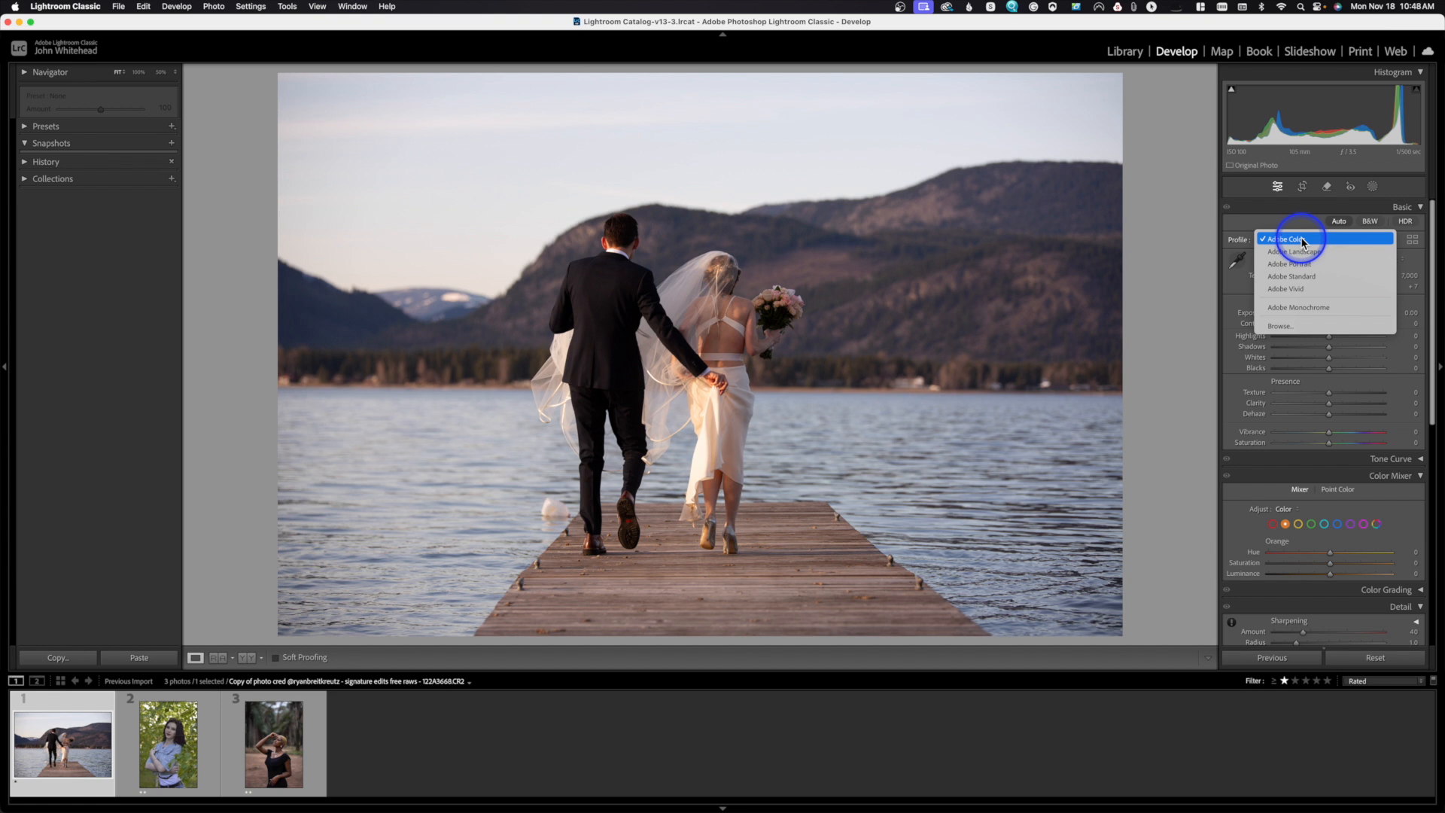
click(1309, 251)
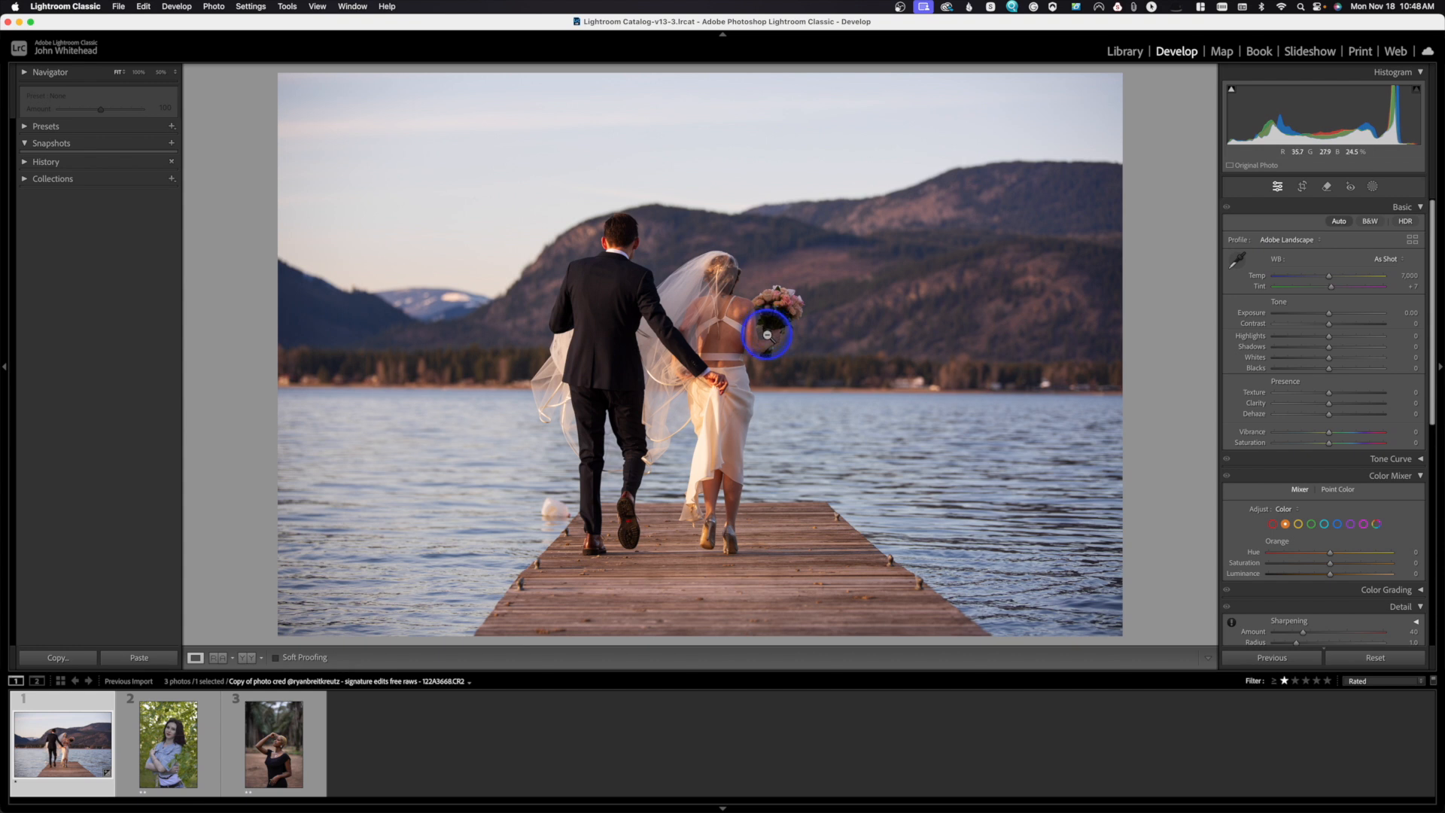
click(1311, 244)
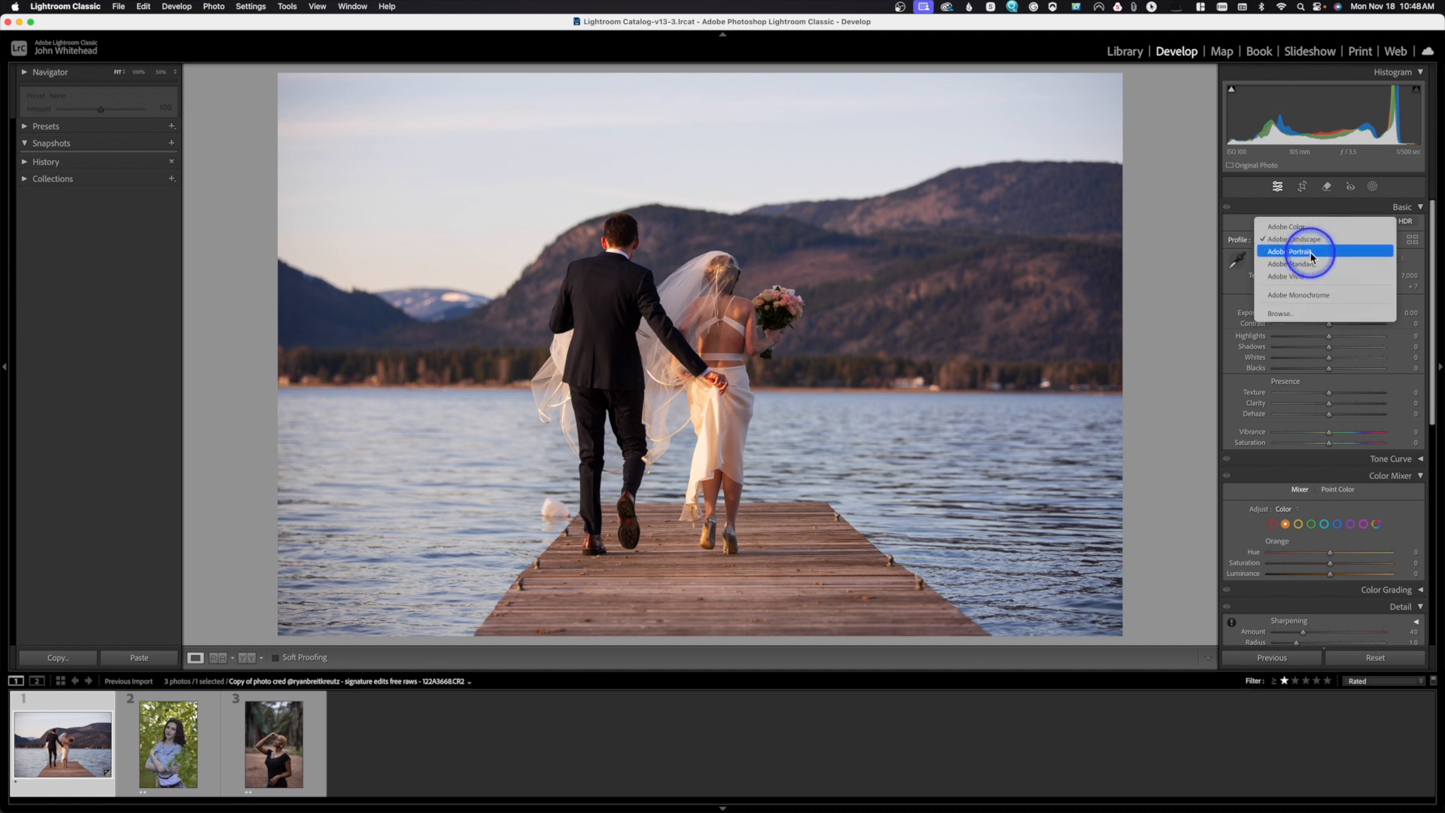
click(1311, 263)
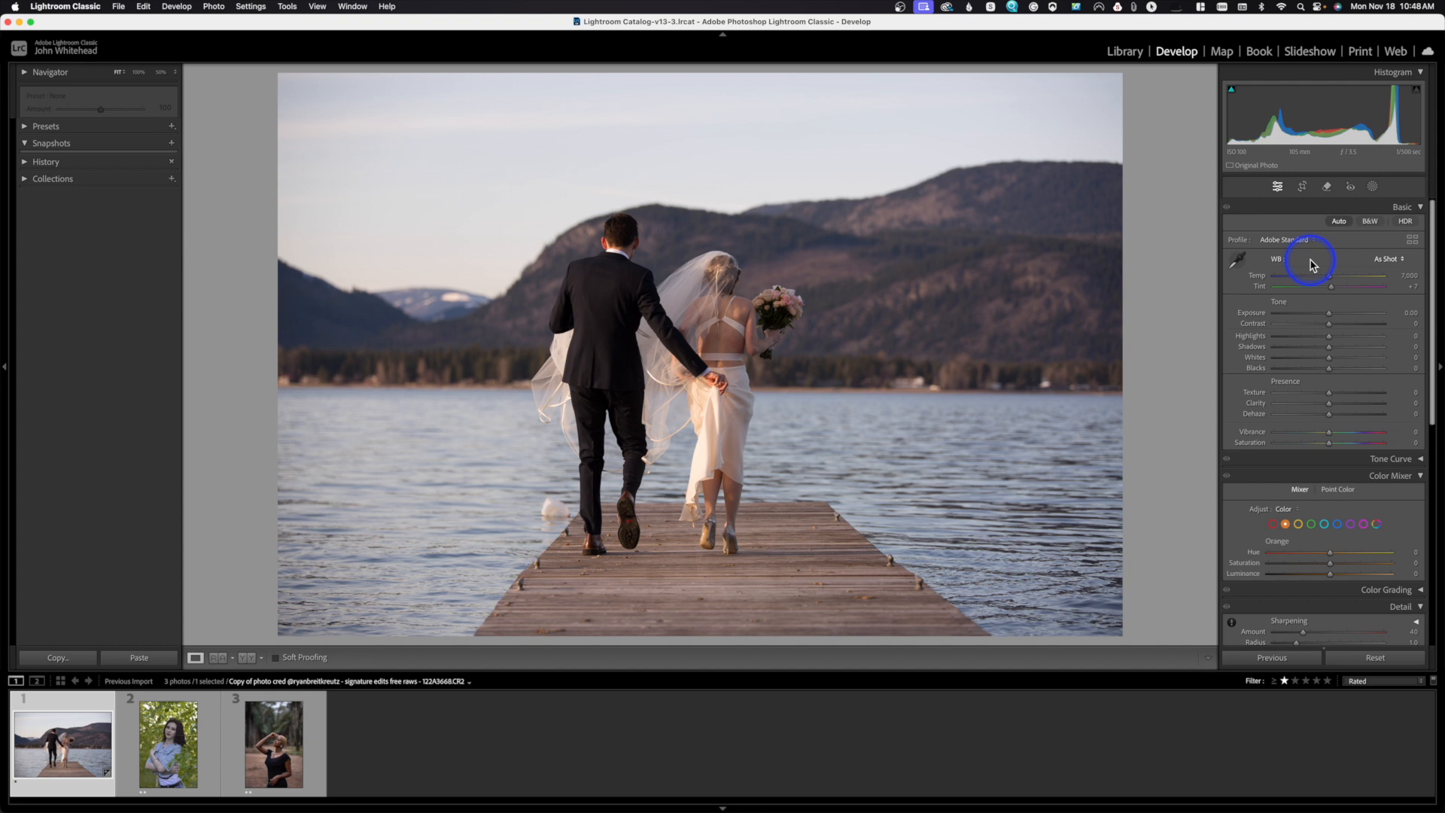
Try the Adobe Vivid and Adobe Monochrome profiles on the wedding photo, then set the profile to Adobe Color.
click(1313, 242)
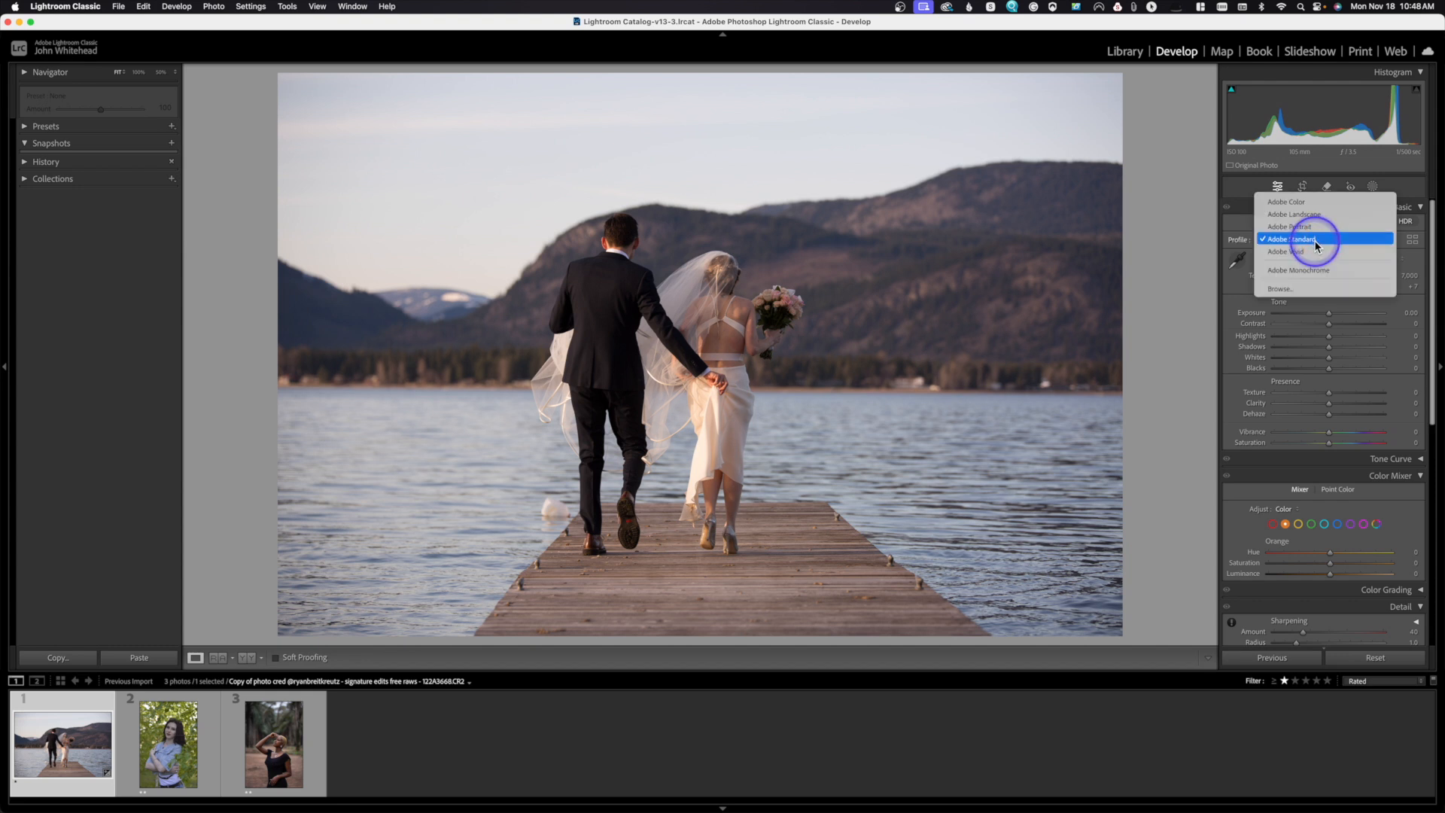
click(1316, 254)
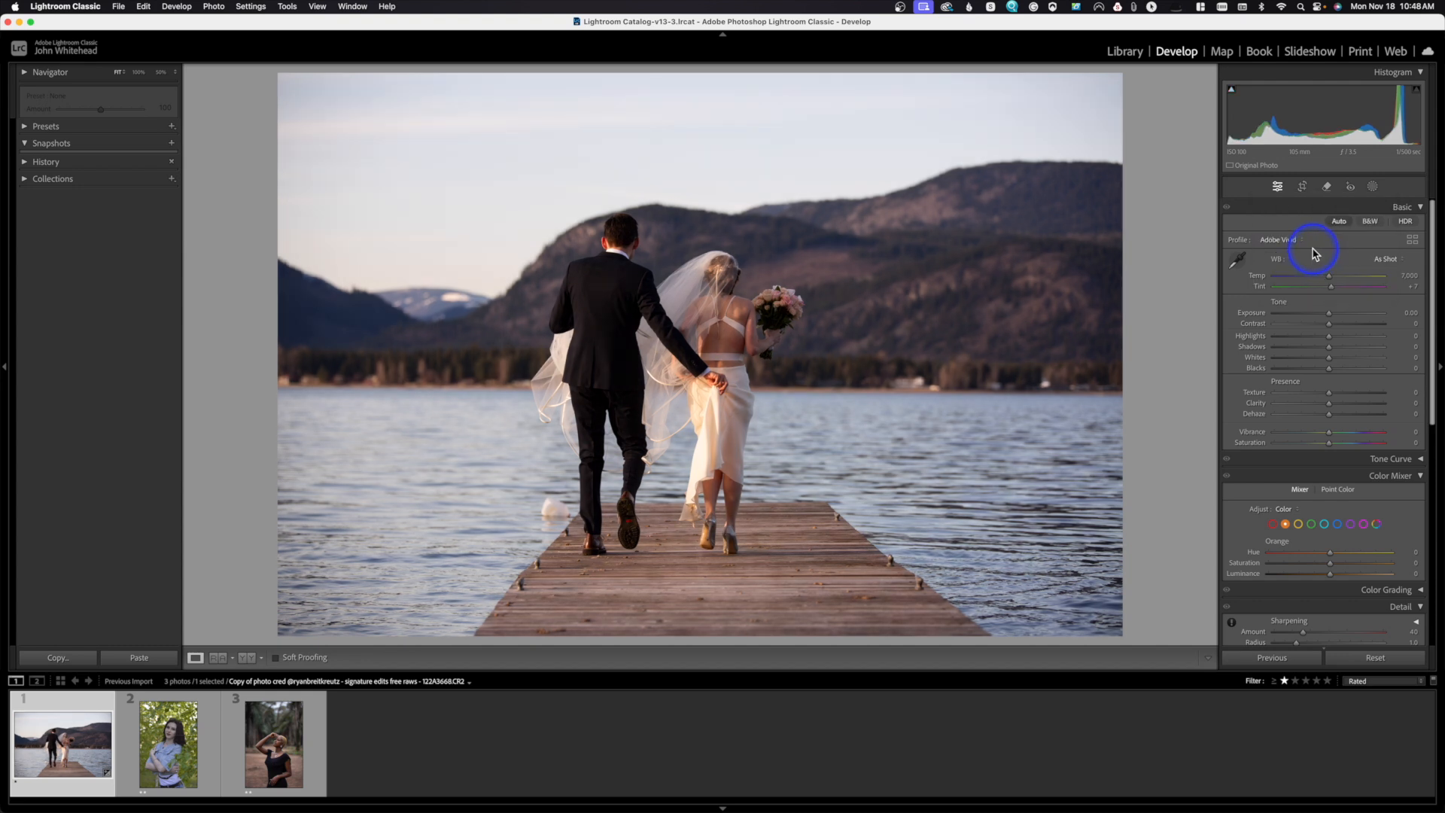
click(1288, 240)
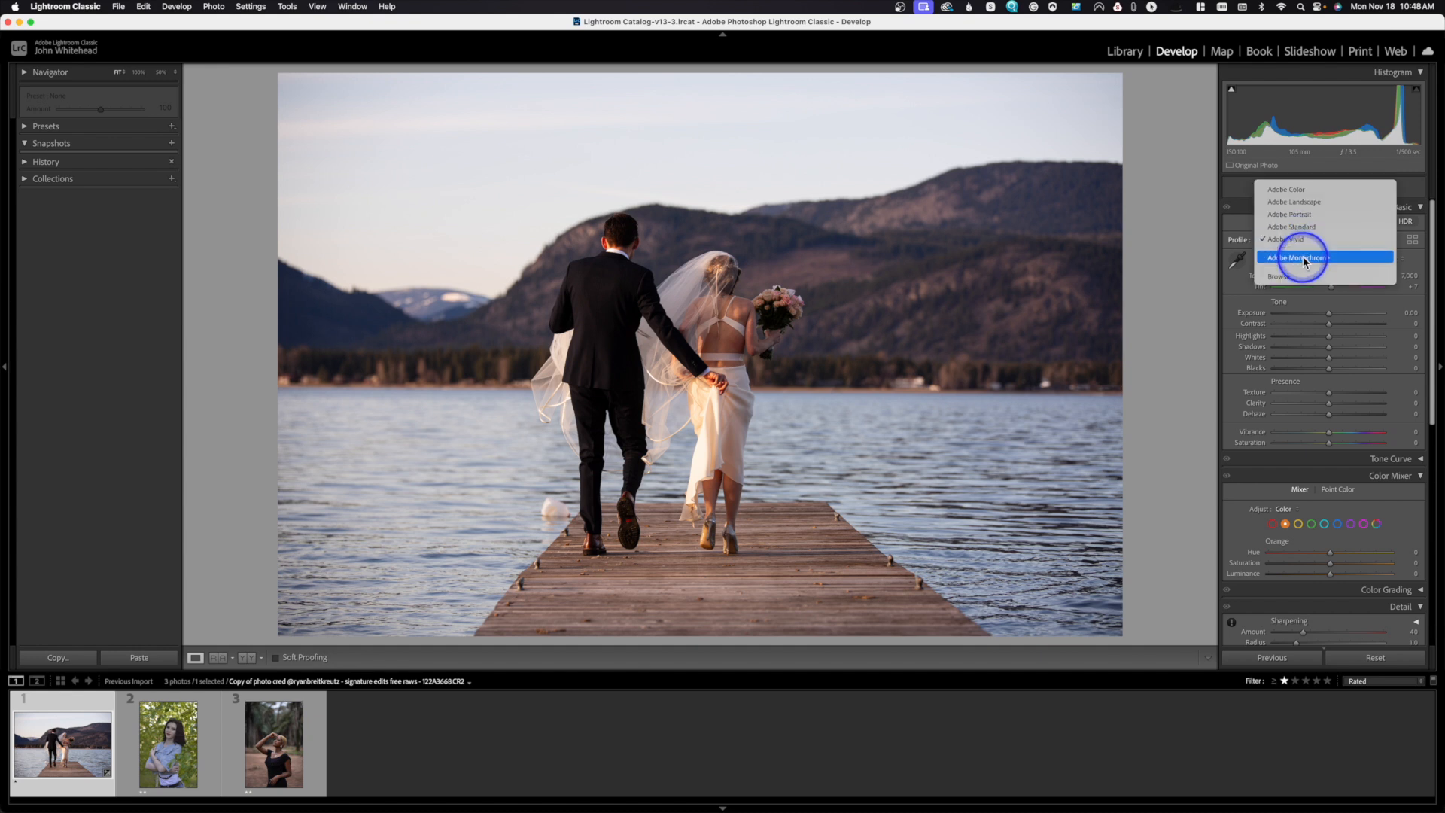
click(1305, 258)
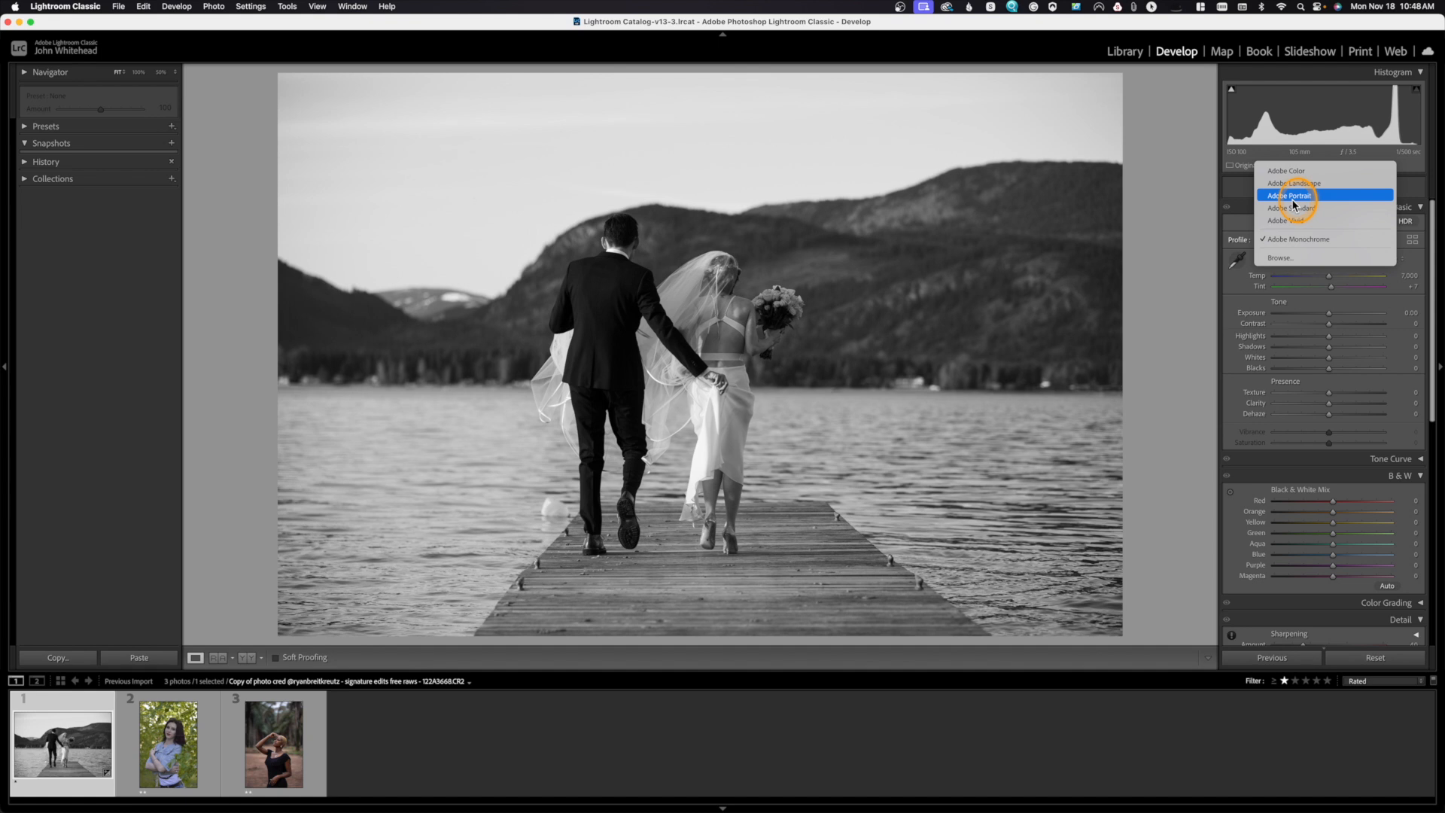
click(1301, 171)
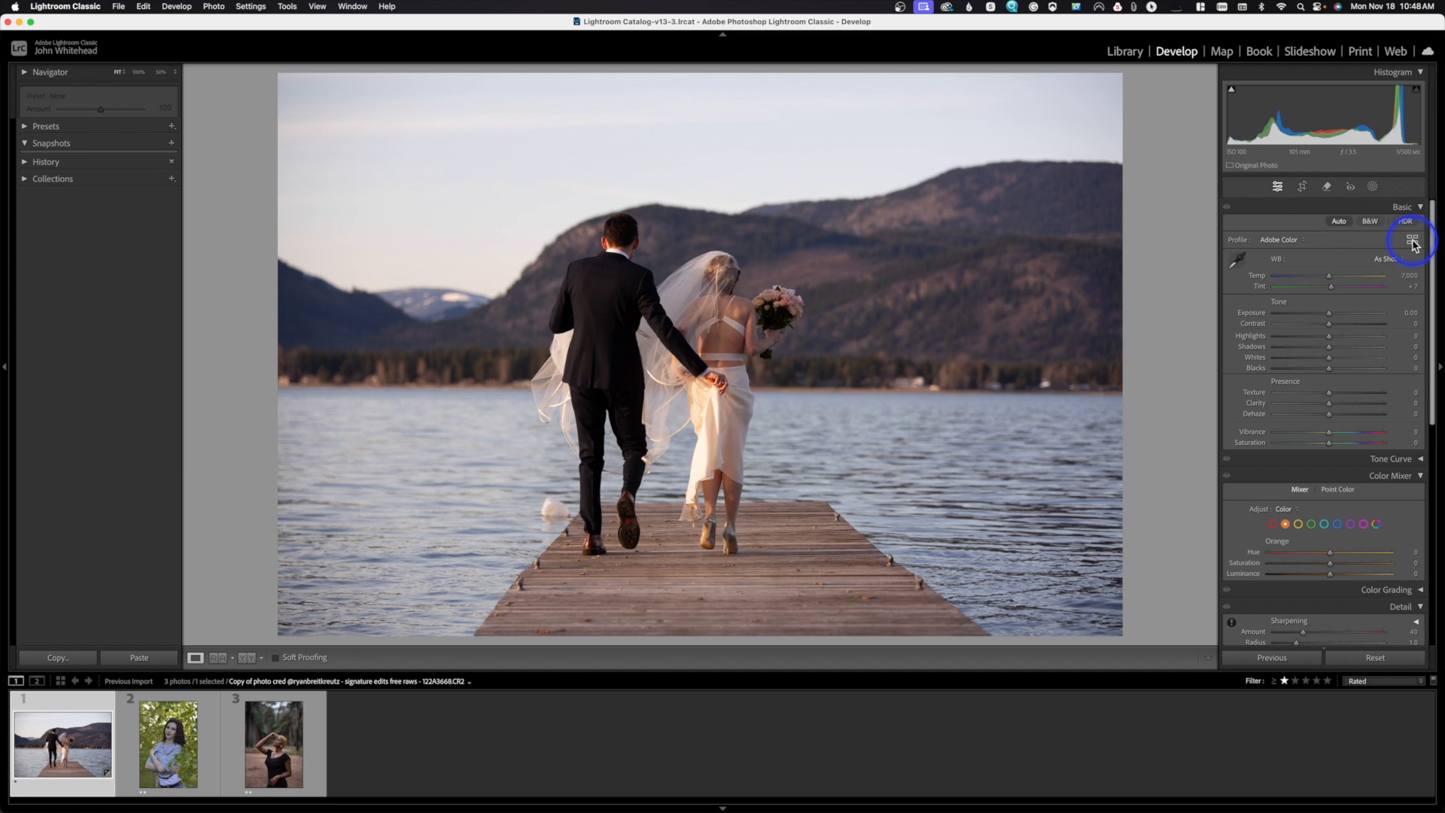
Browse the Artistic and B&W profiles in the Profile Browser, then close it without applying any.
click(1413, 242)
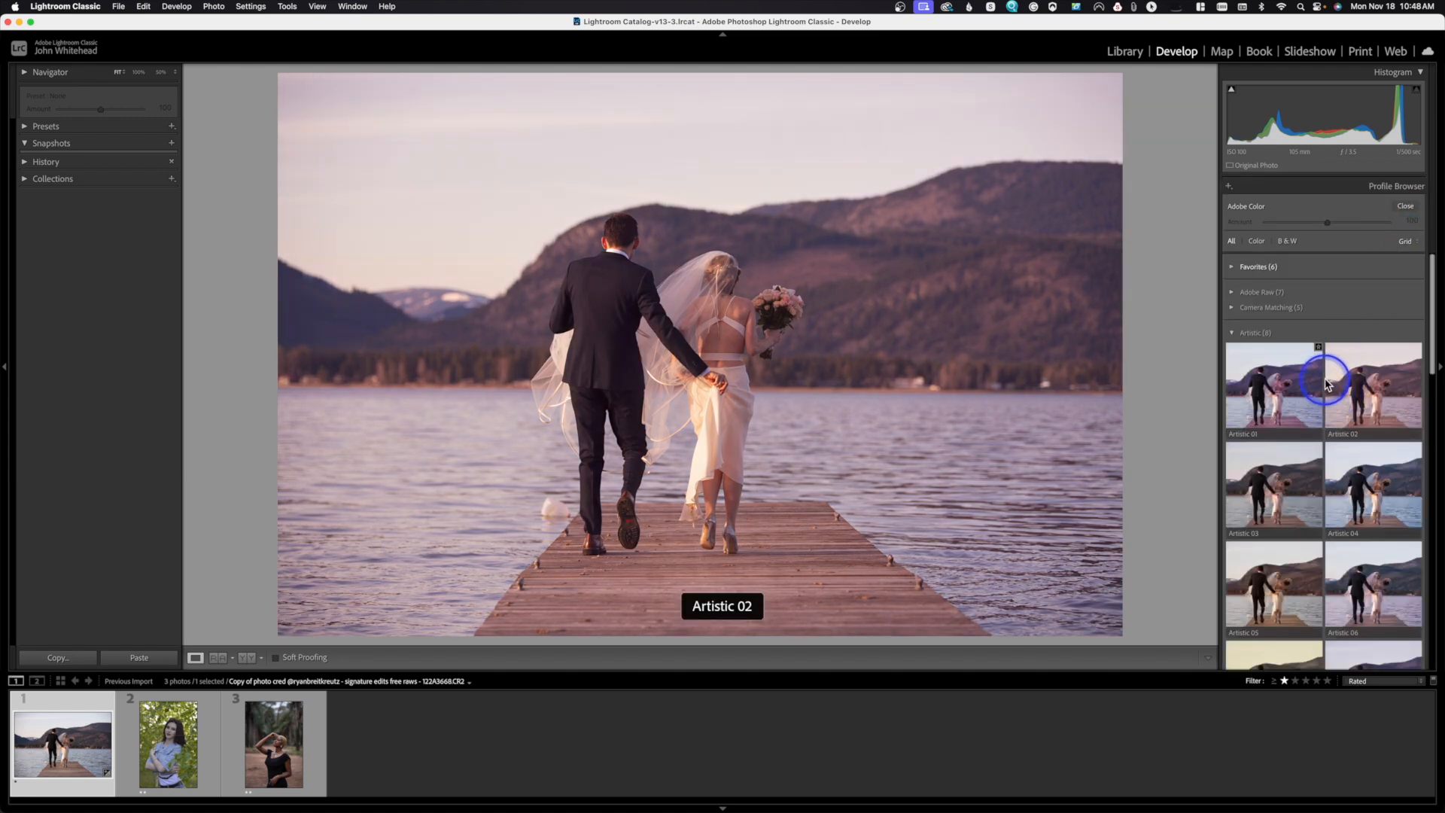
scroll(1325, 380, down, 3)
scroll(1326, 380, down, 10)
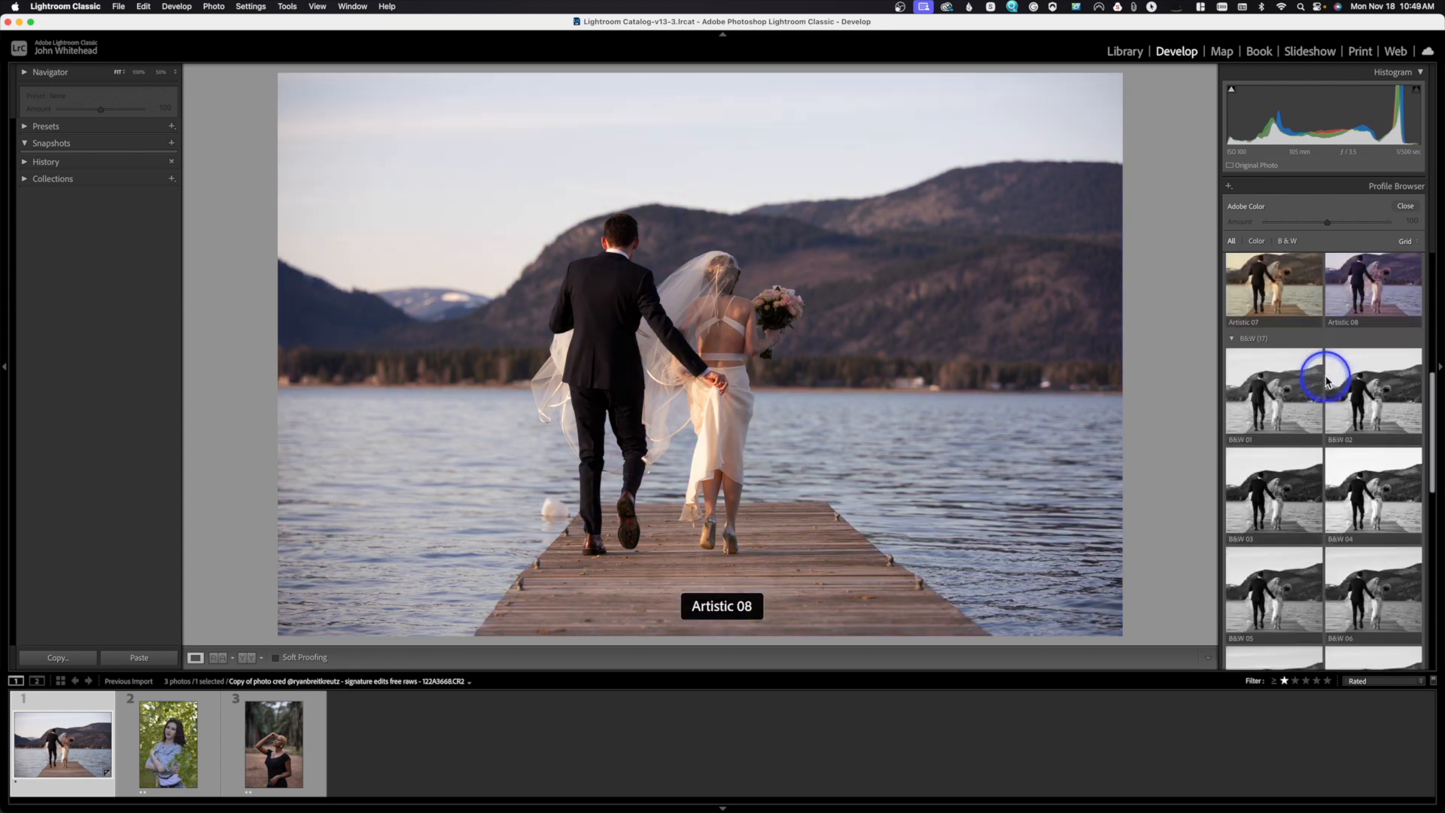
scroll(1327, 380, up, 12)
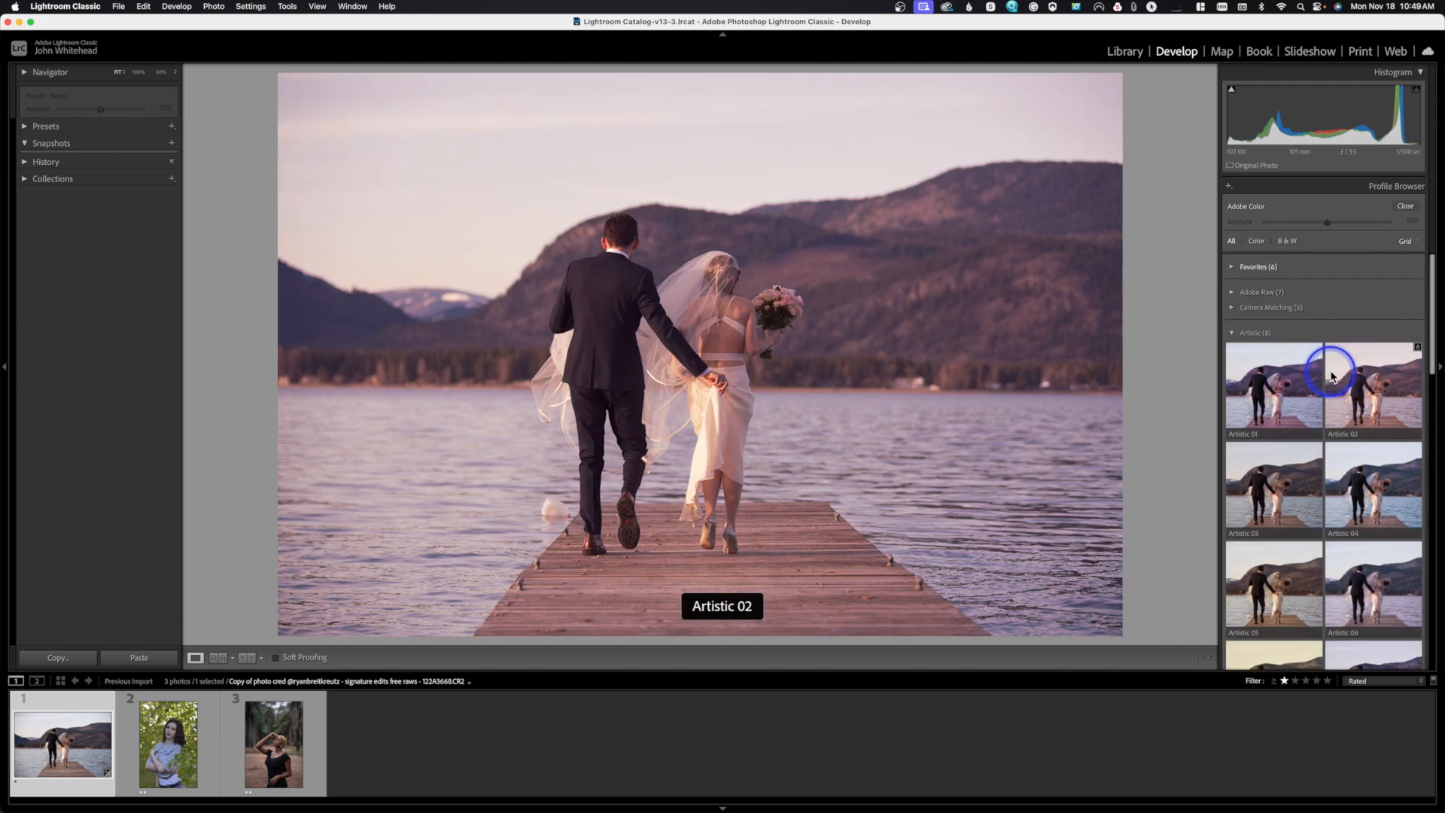
click(1405, 207)
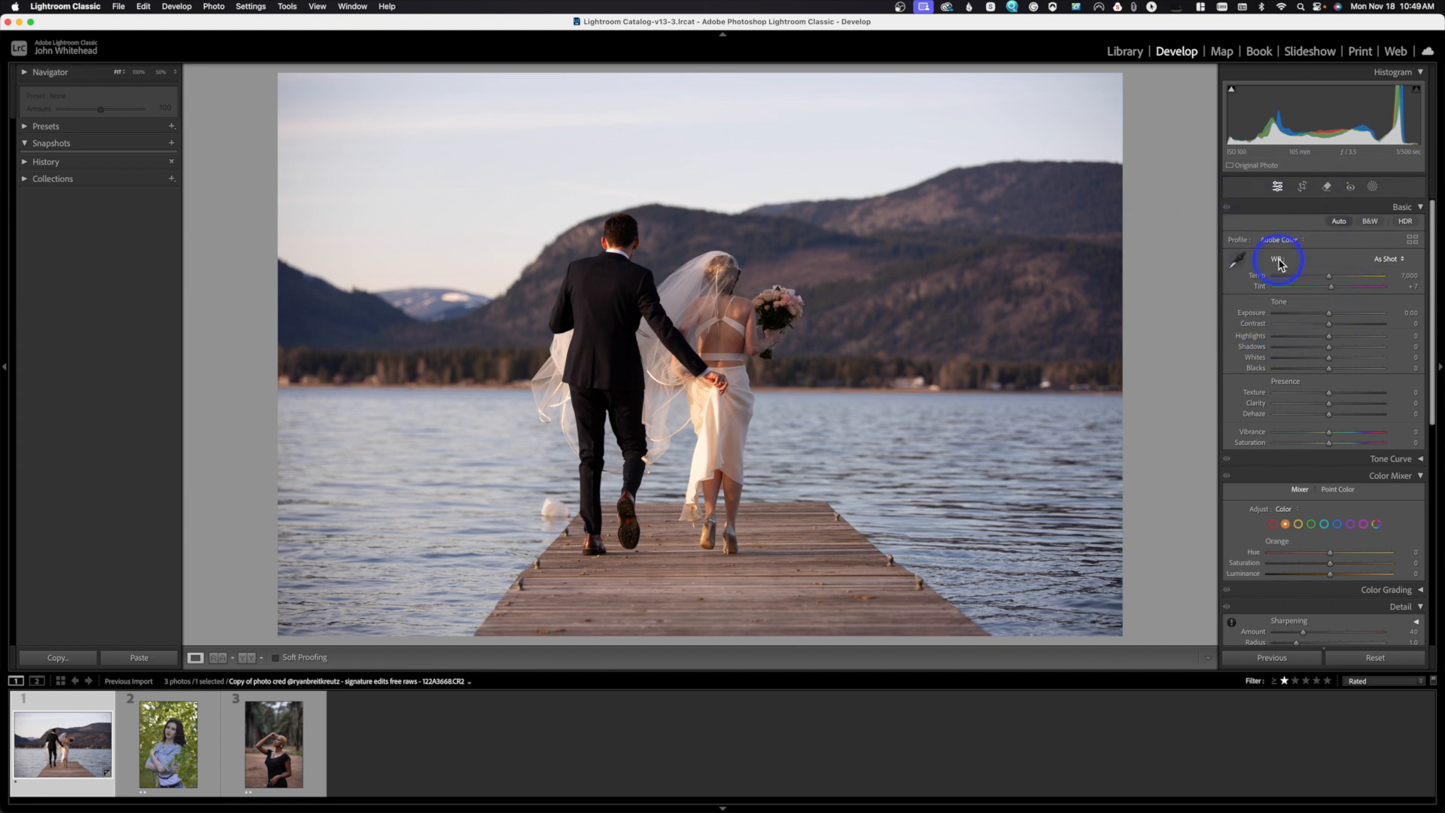
Try the White Balance Selector on the sky and on the groom's dark jacket.
click(1238, 262)
click(785, 158)
click(1238, 260)
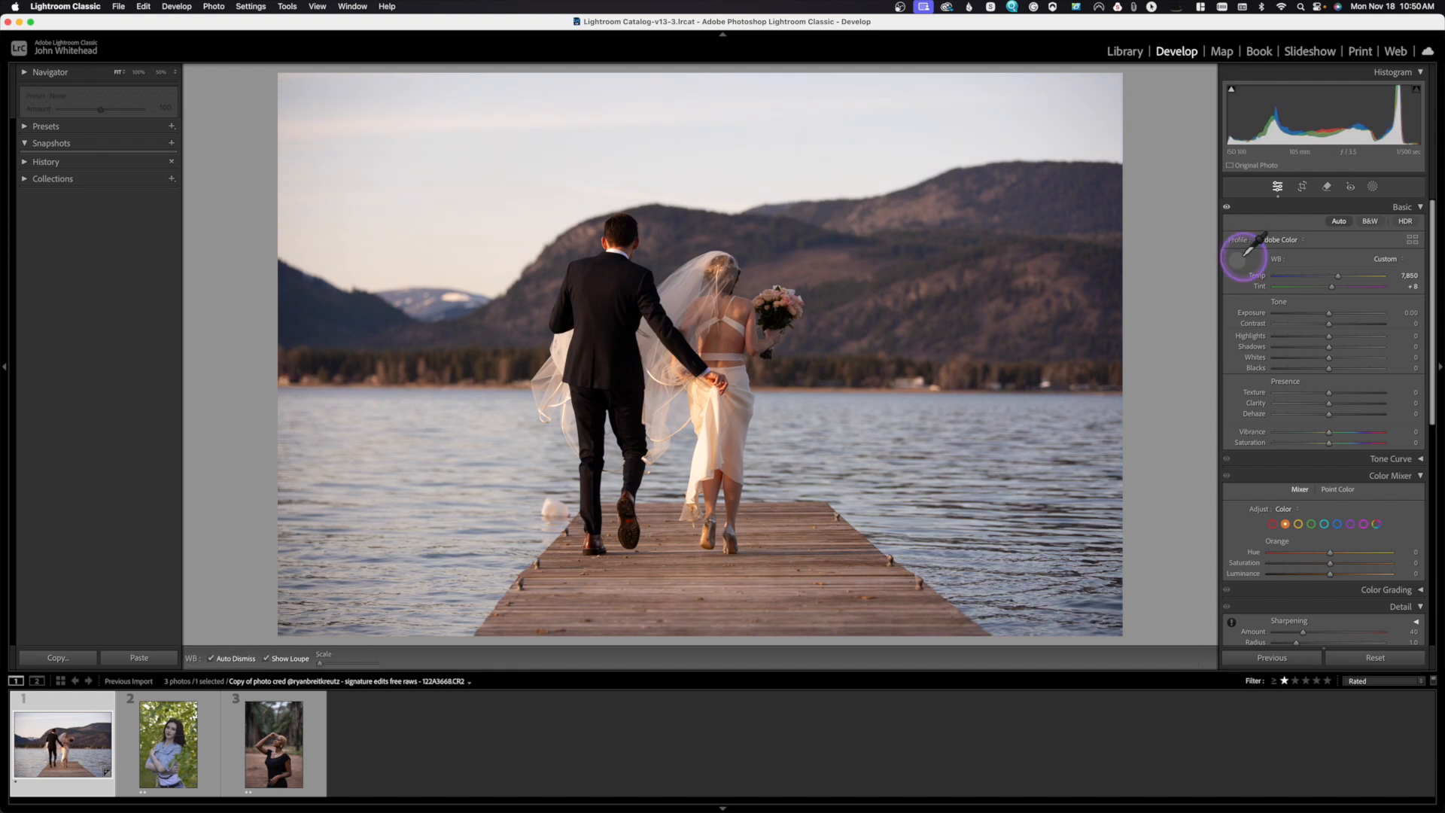
click(591, 296)
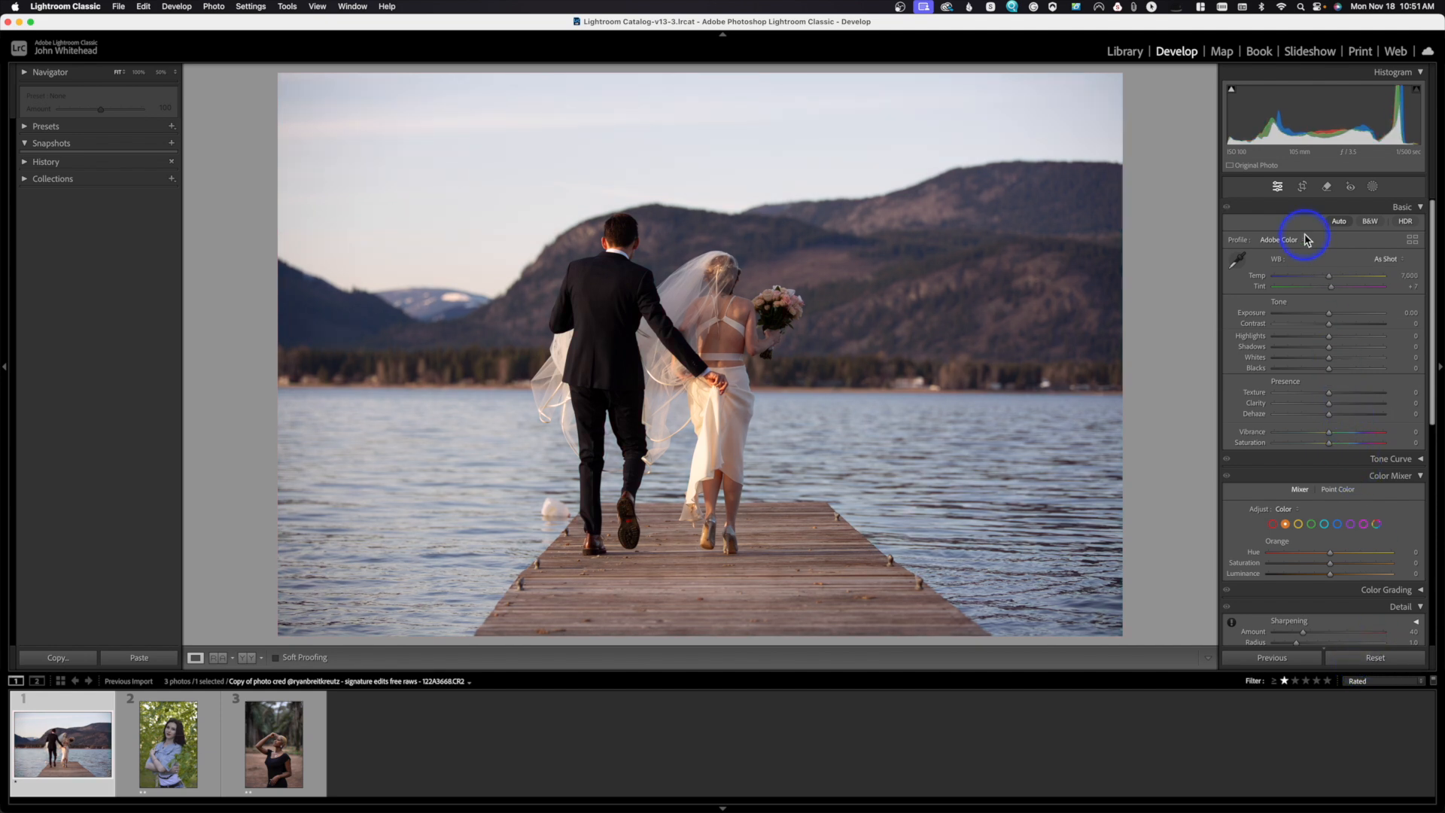
Set the wedding photo's white balance to Auto.
click(1389, 261)
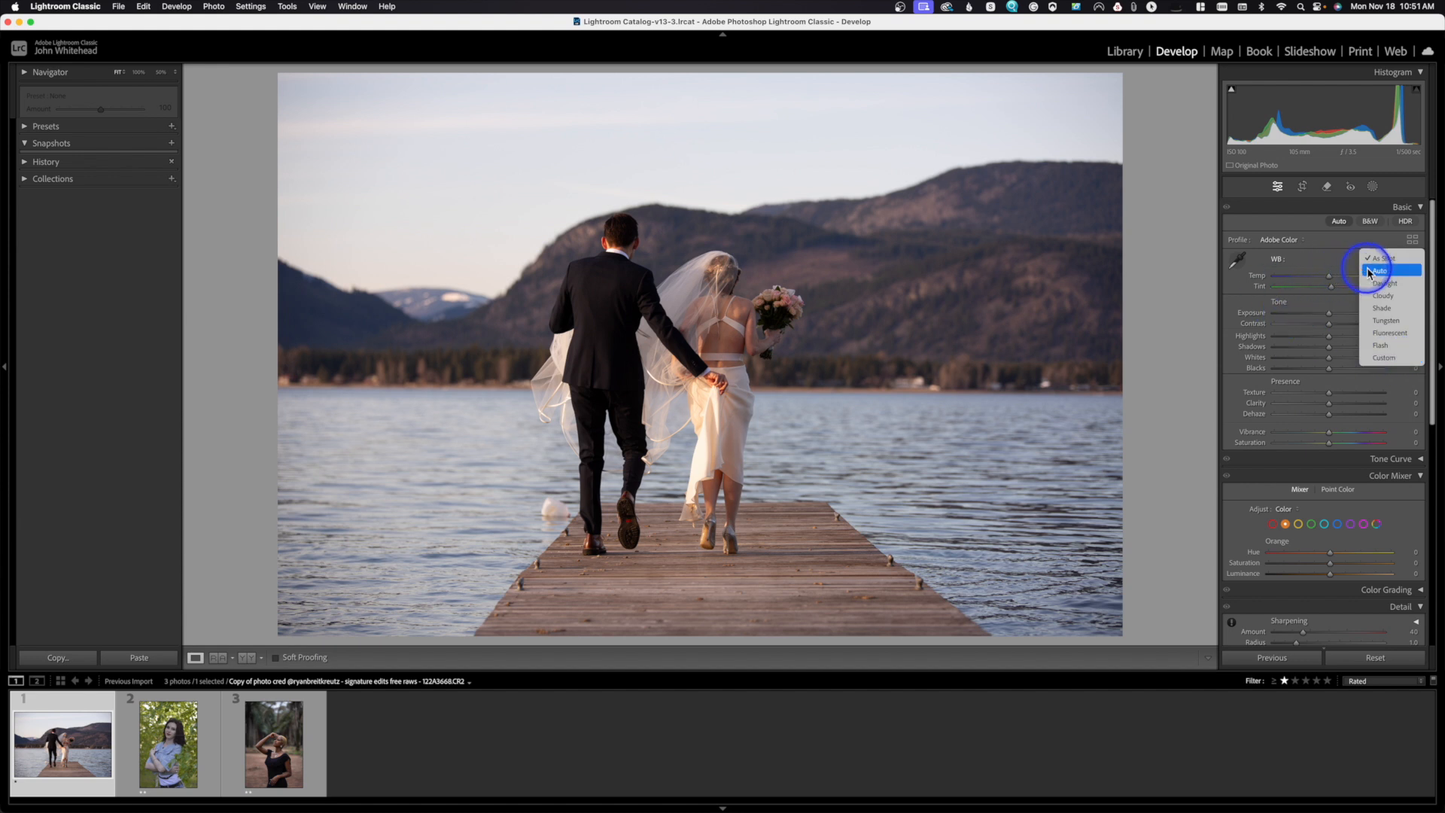
click(1393, 274)
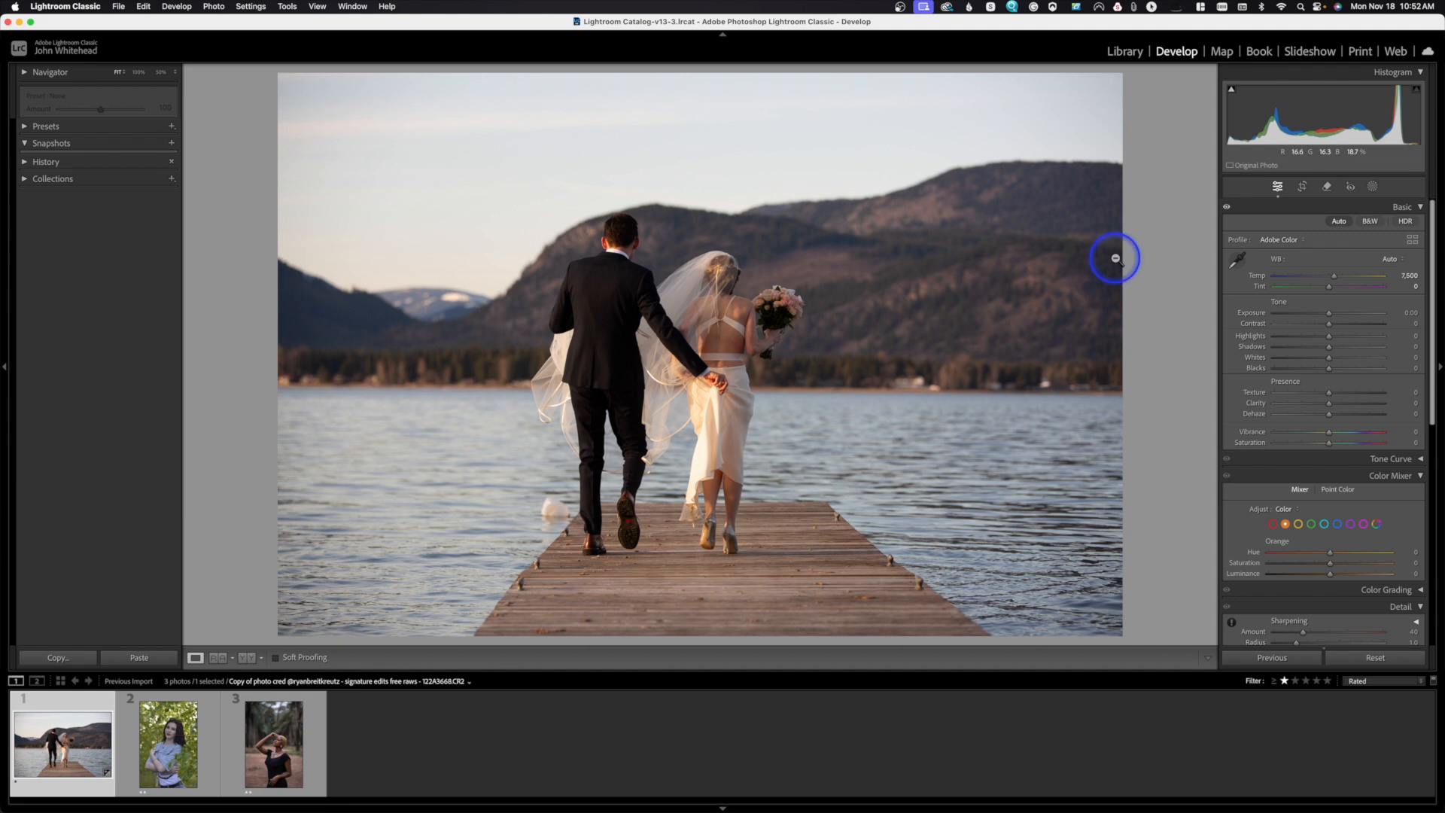
Try the Daylight, Cloudy, Shade, Tungsten, Fluorescent and Flash white balance presets on the wedding photo, then return it to Auto.
click(1390, 259)
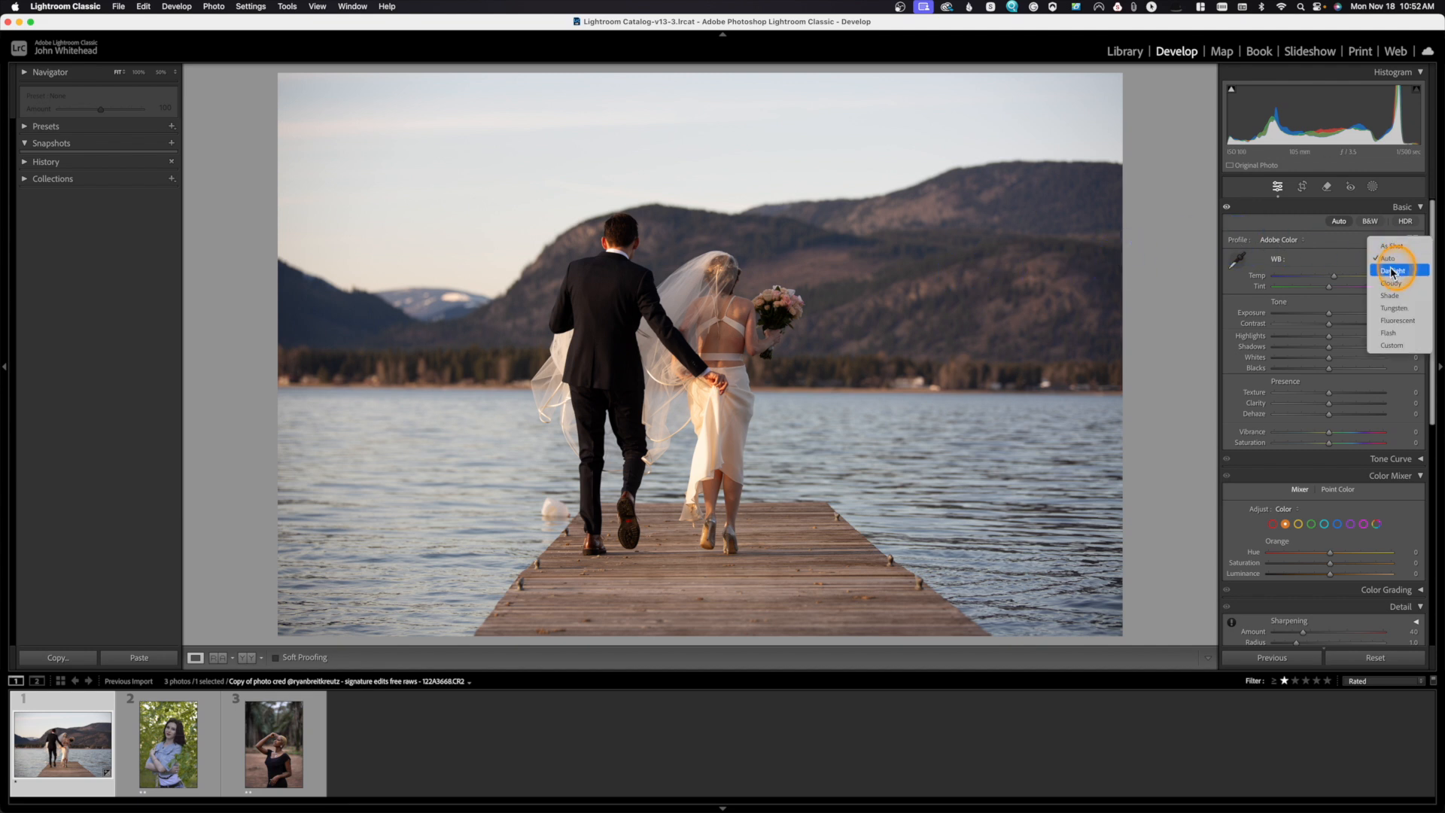
click(1392, 270)
click(1392, 271)
click(1394, 271)
click(1393, 261)
click(1393, 271)
click(1394, 263)
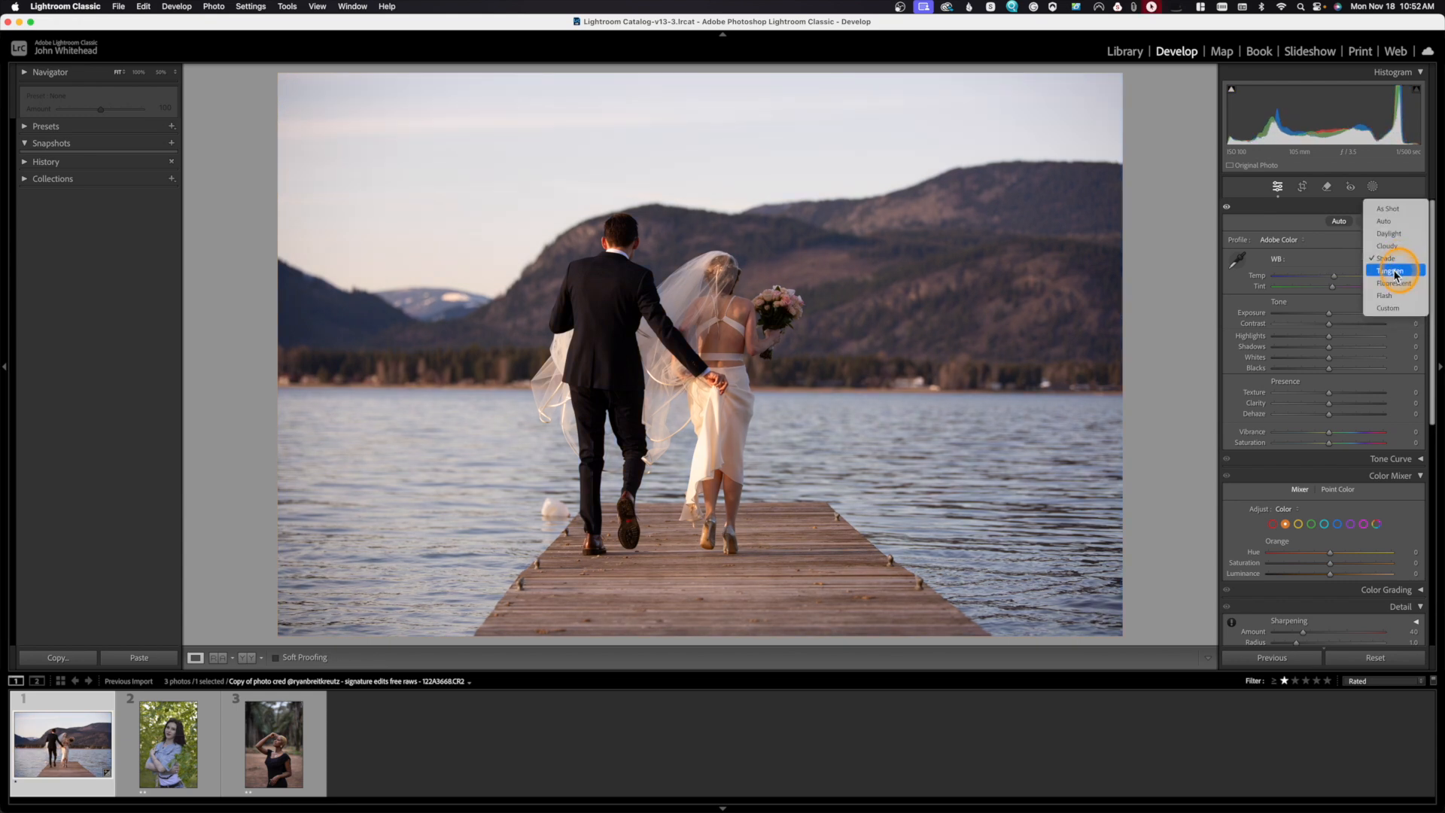
click(1394, 270)
click(1395, 261)
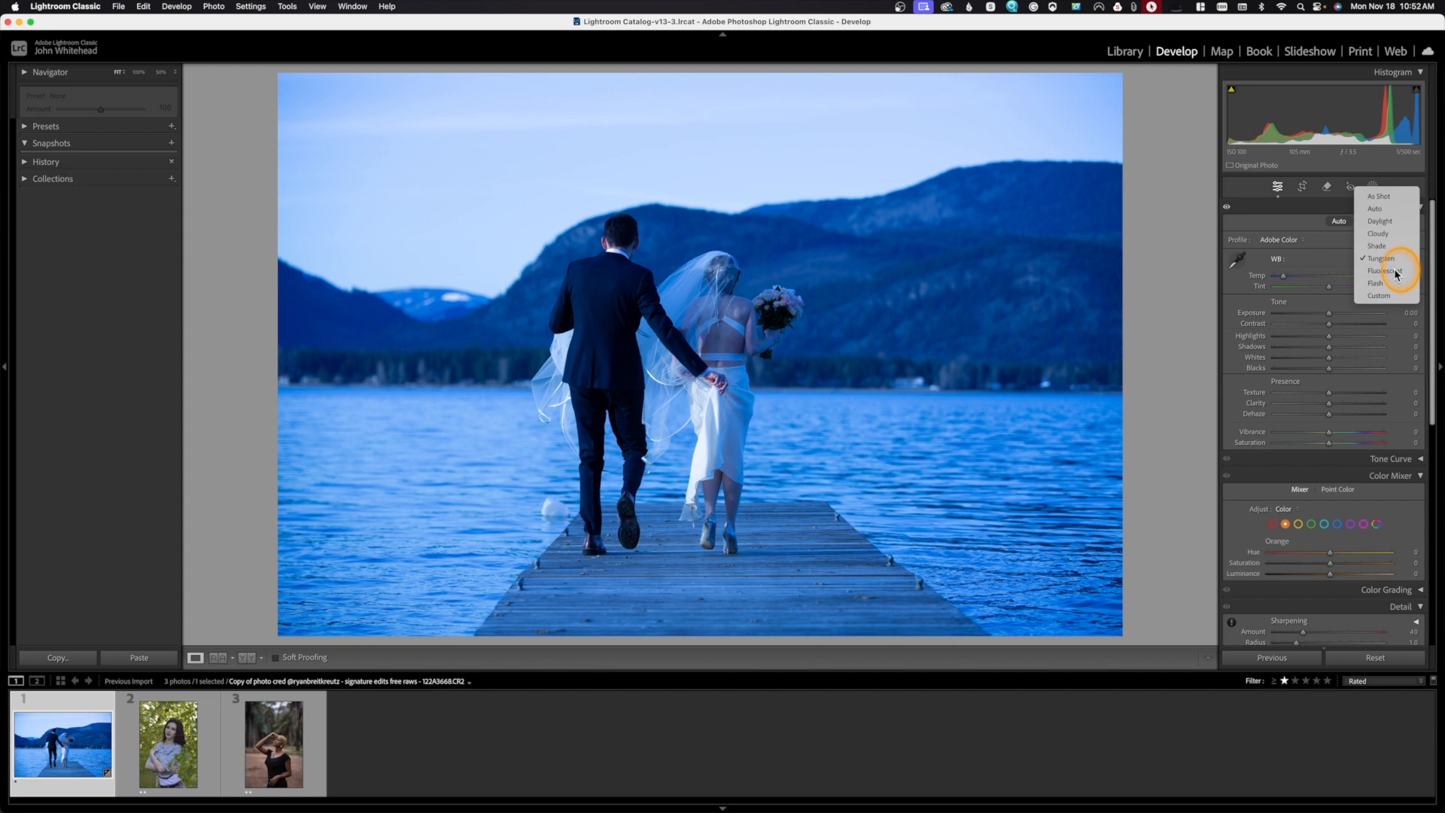
click(1396, 273)
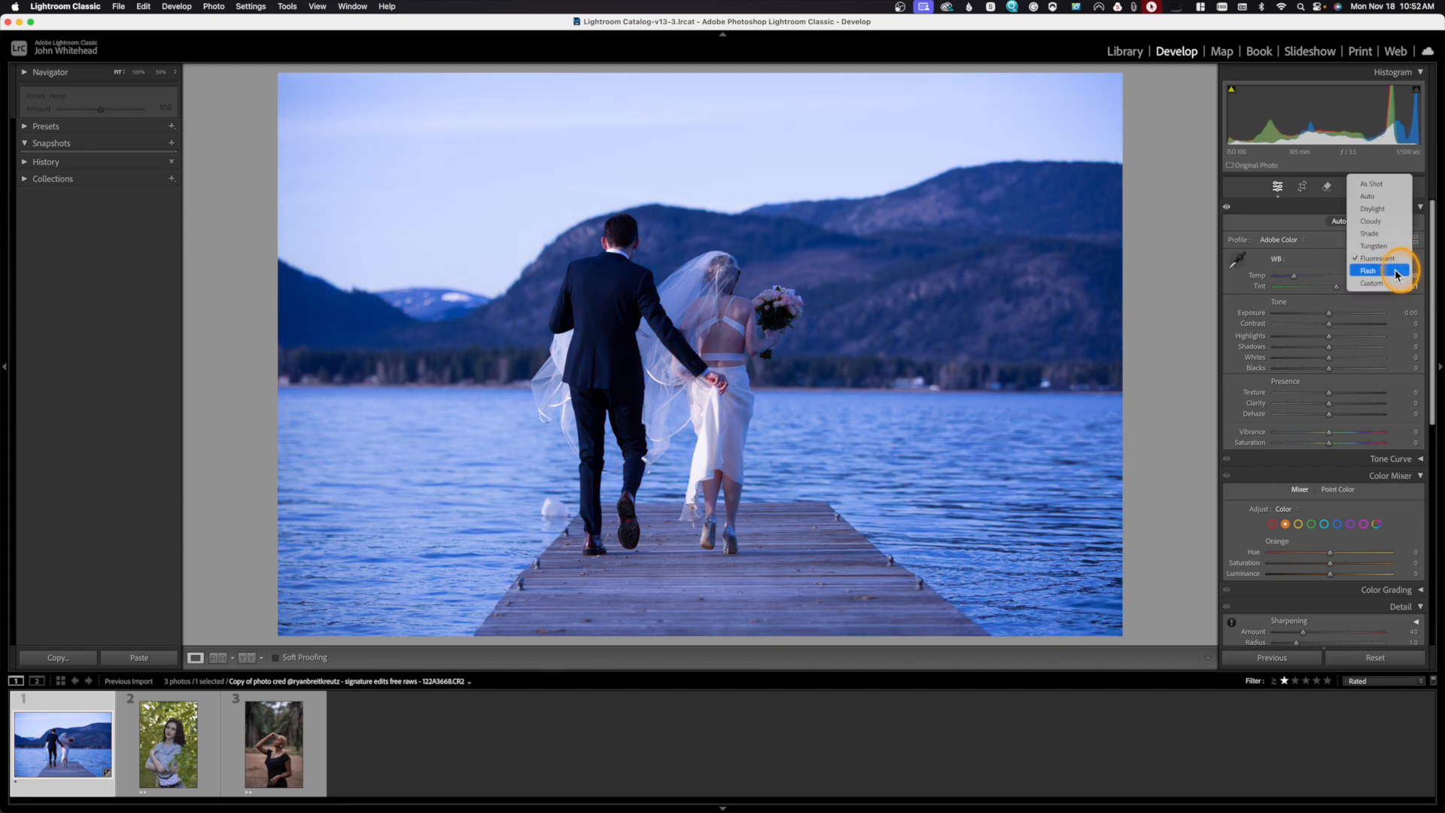
click(1396, 271)
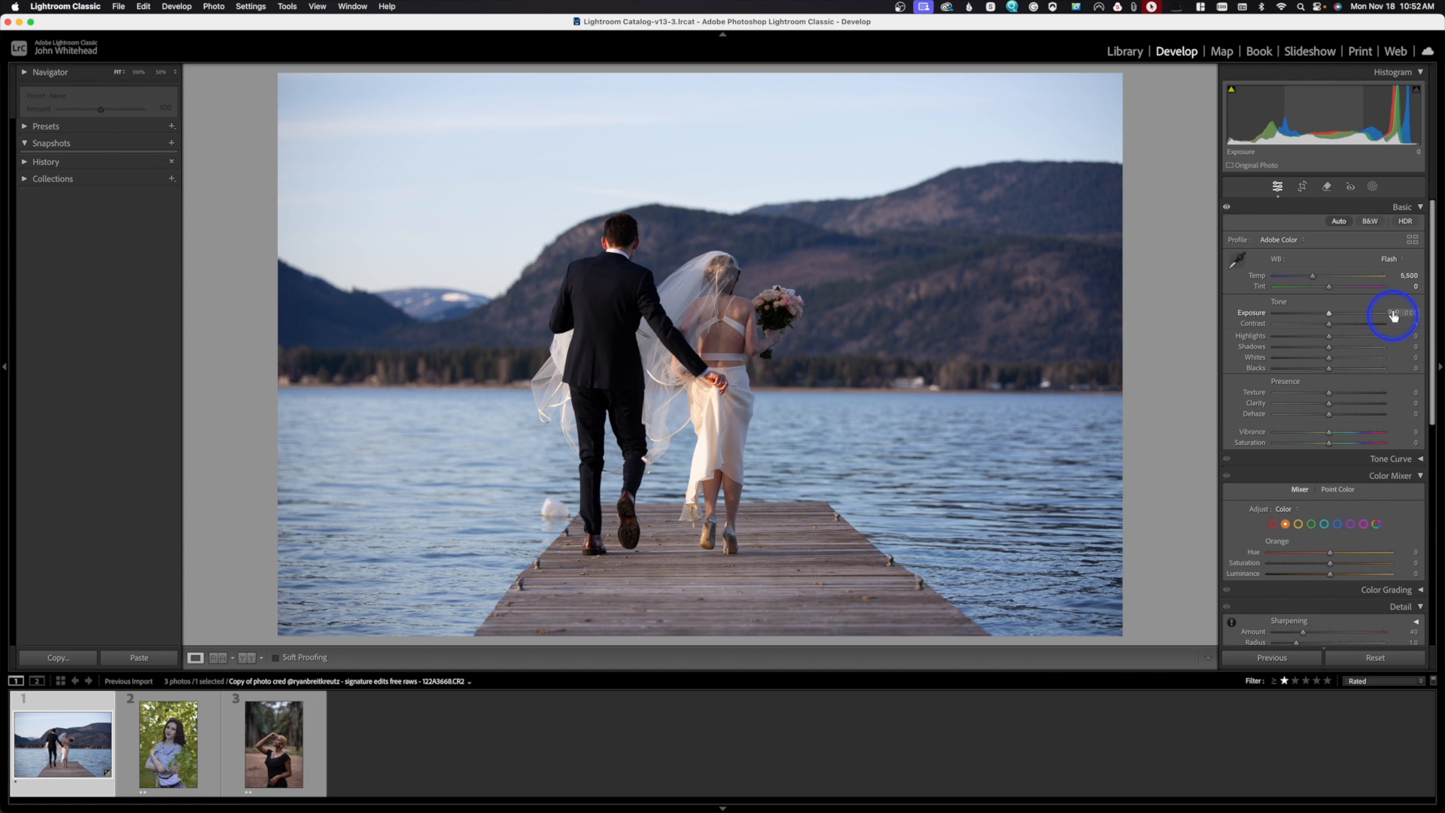
click(1390, 258)
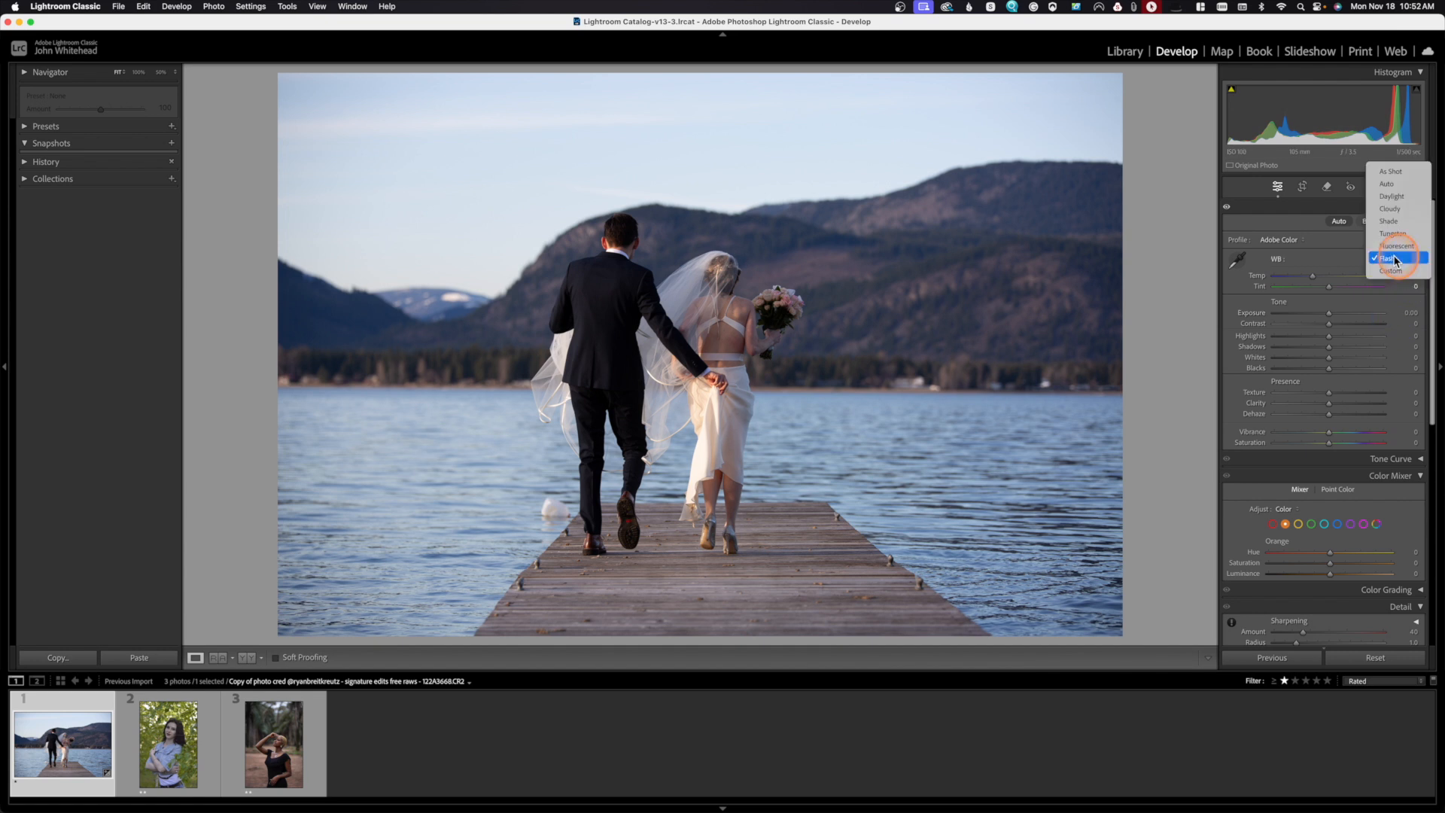
click(1401, 183)
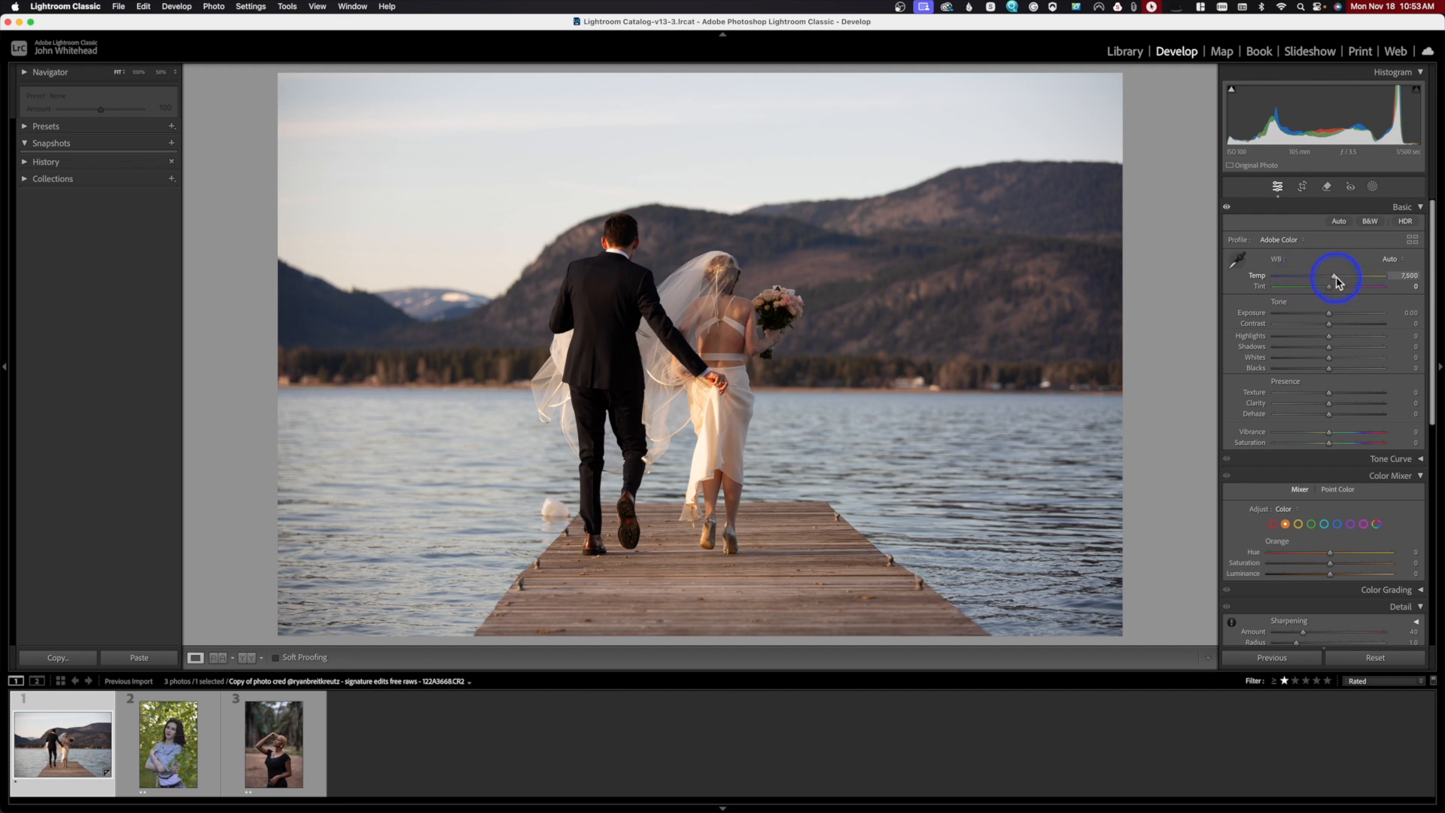
Try a slightly cooler color temperature on the wedding photo, then restore the Auto white balance.
mouse_move(1333, 281)
mouse_down()
mouse_move(1353, 280)
mouse_move(1313, 283)
mouse_move(1331, 285)
mouse_up()
click(1385, 258)
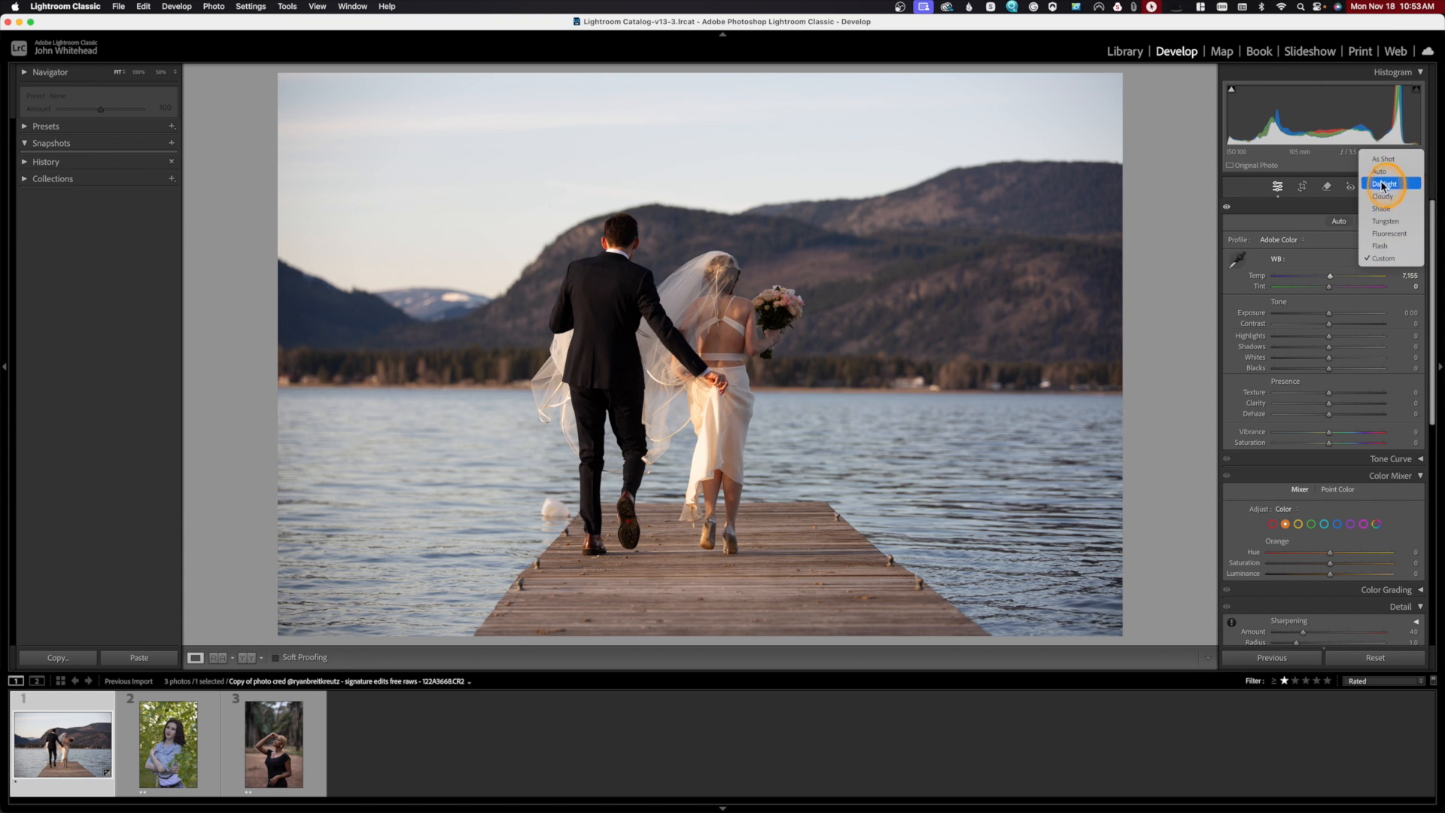
click(1380, 168)
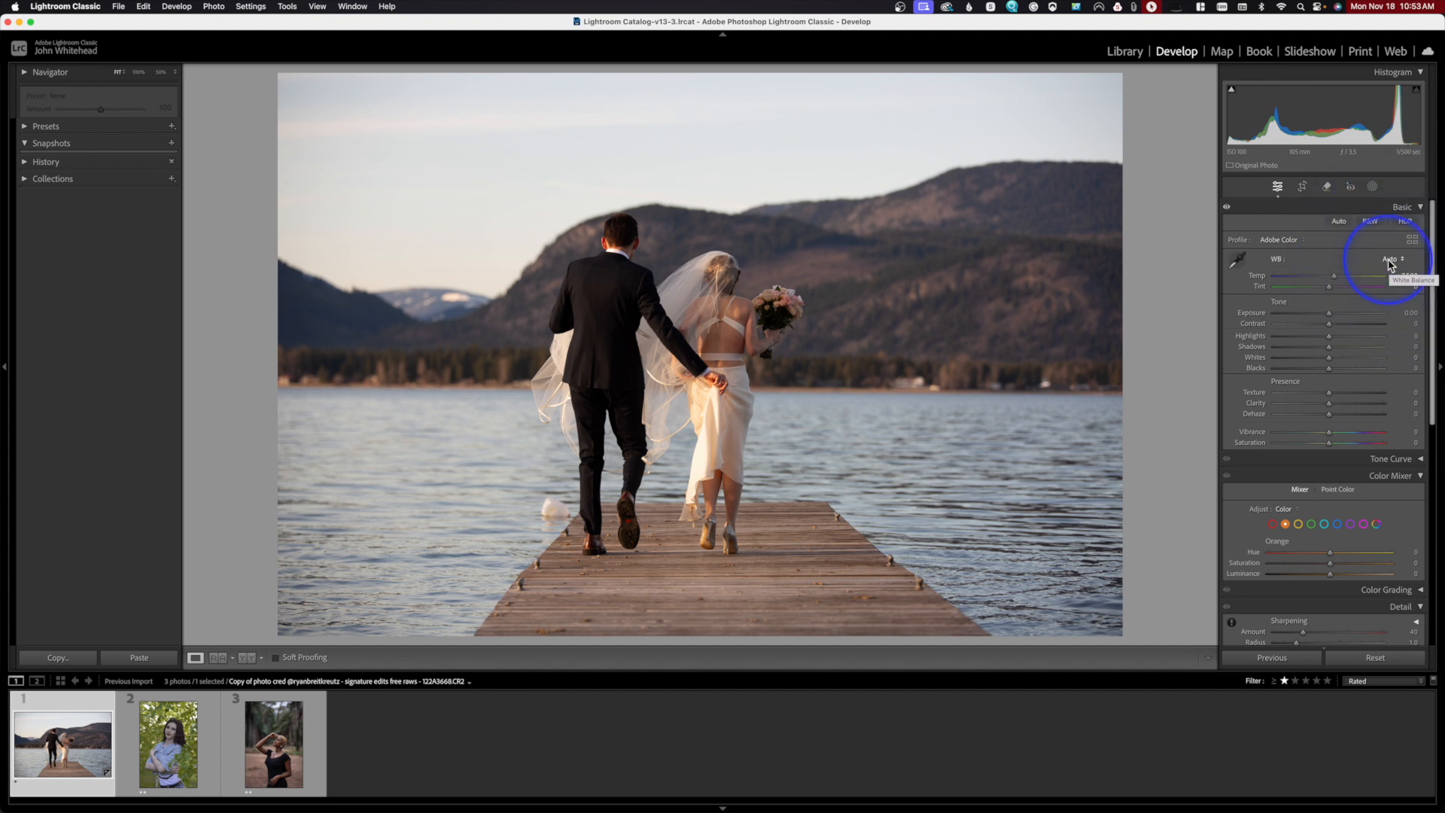
Raise the temperature to 7,811 and the tint to +73, then reset the tint to its default.
drag(1336, 275, 1346, 276)
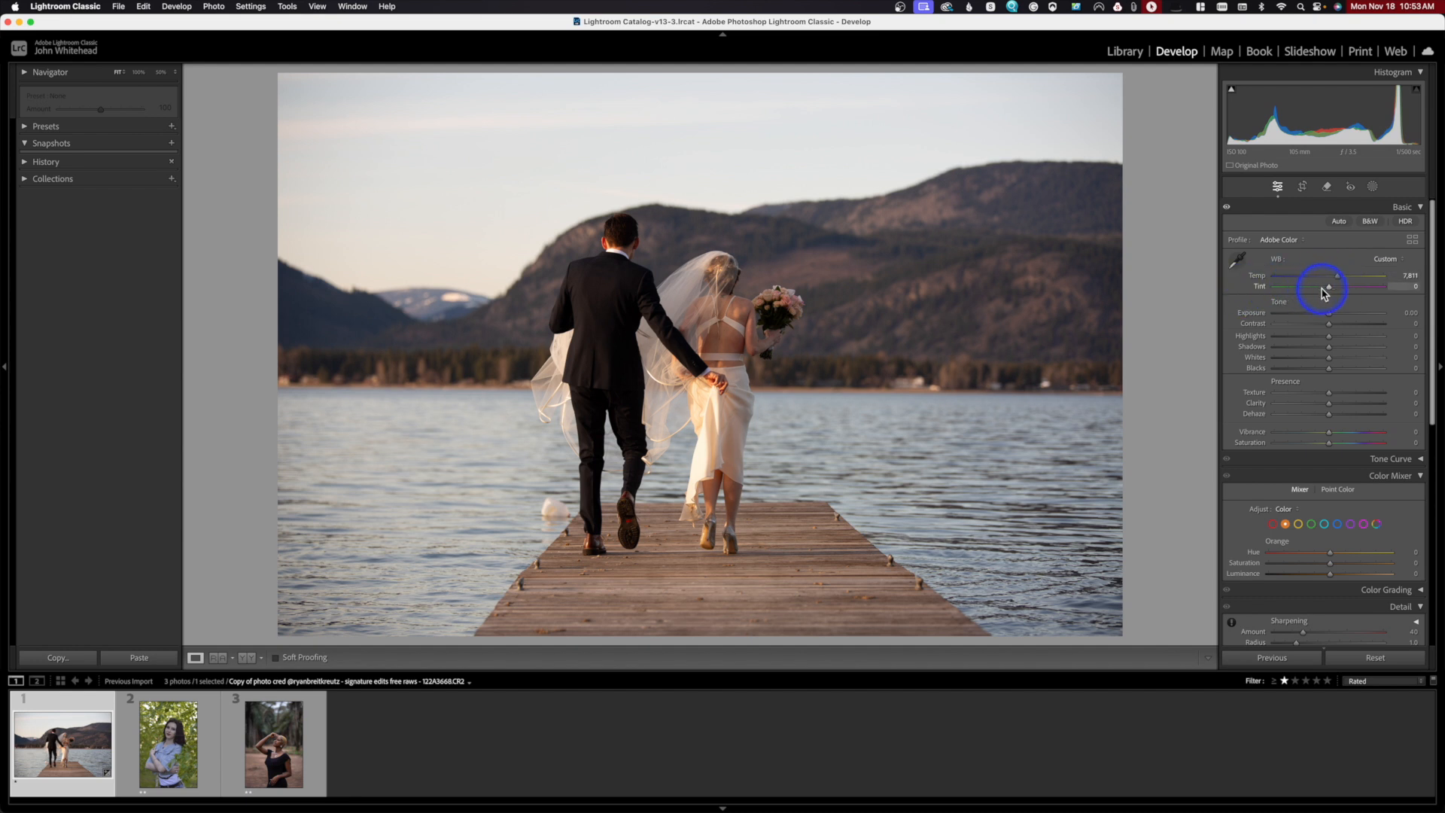
drag(1316, 288, 1347, 288)
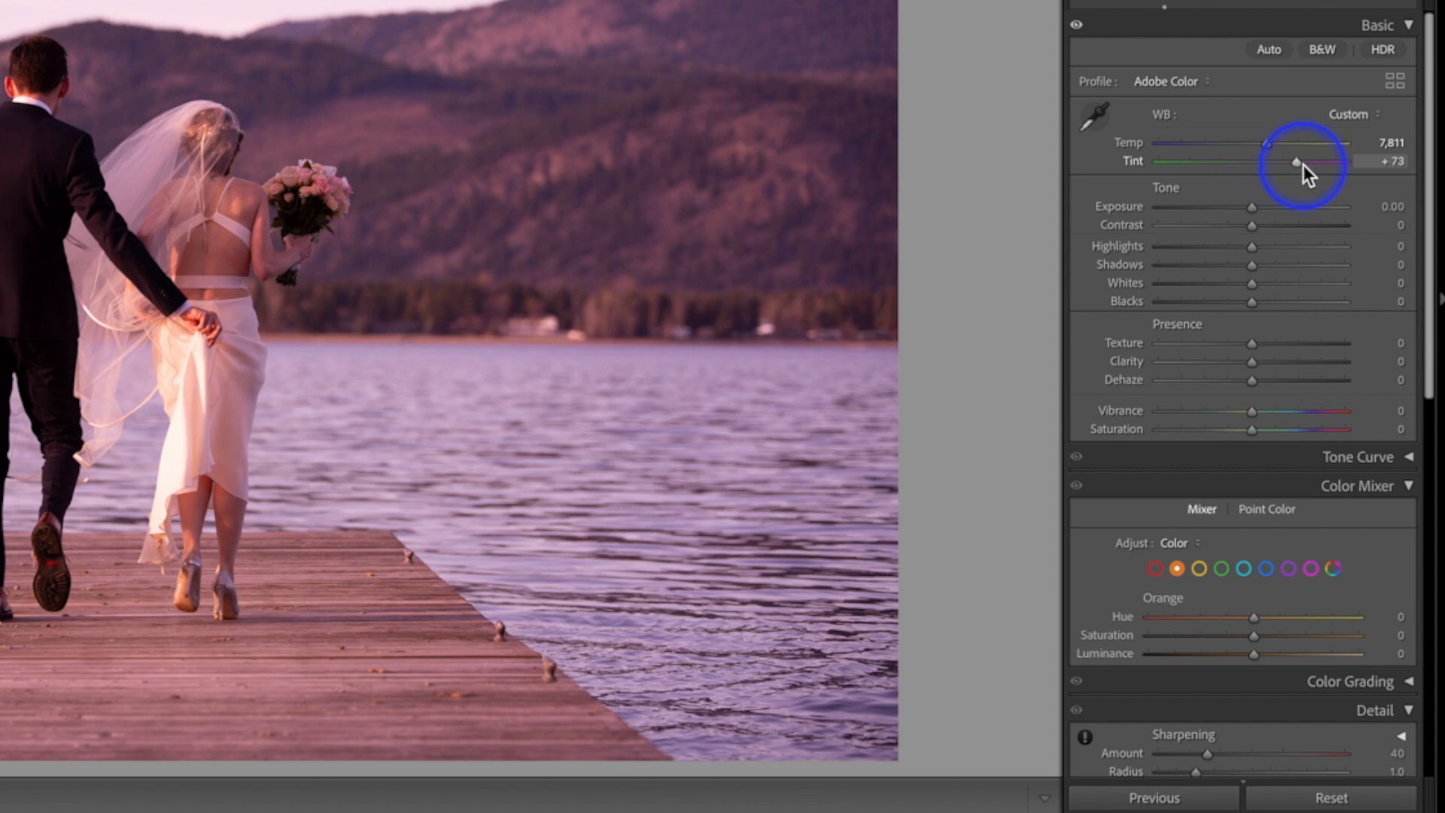
double_click(1135, 162)
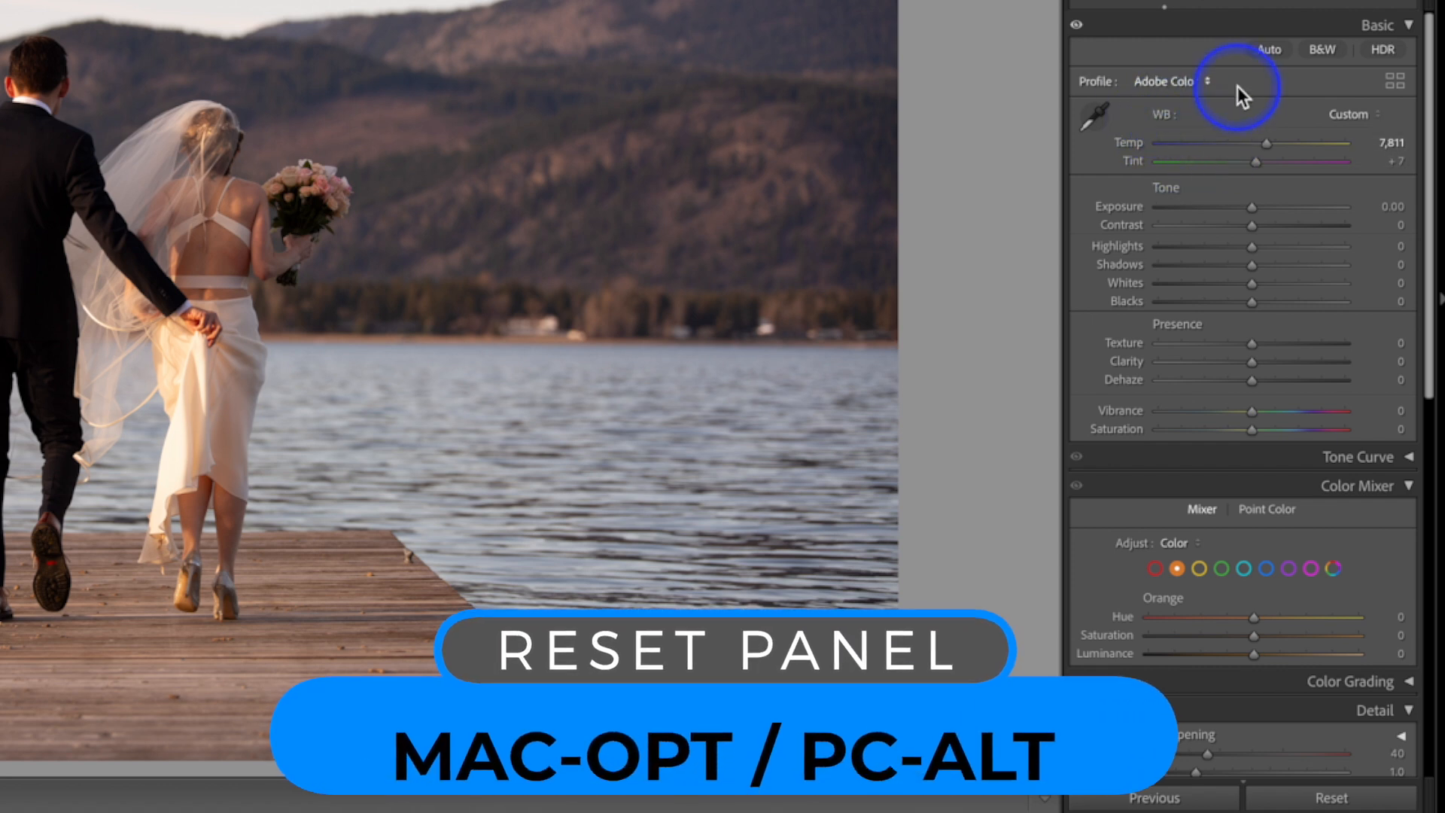
Reset the wedding photo's entire white balance section to As Shot.
key(alt)
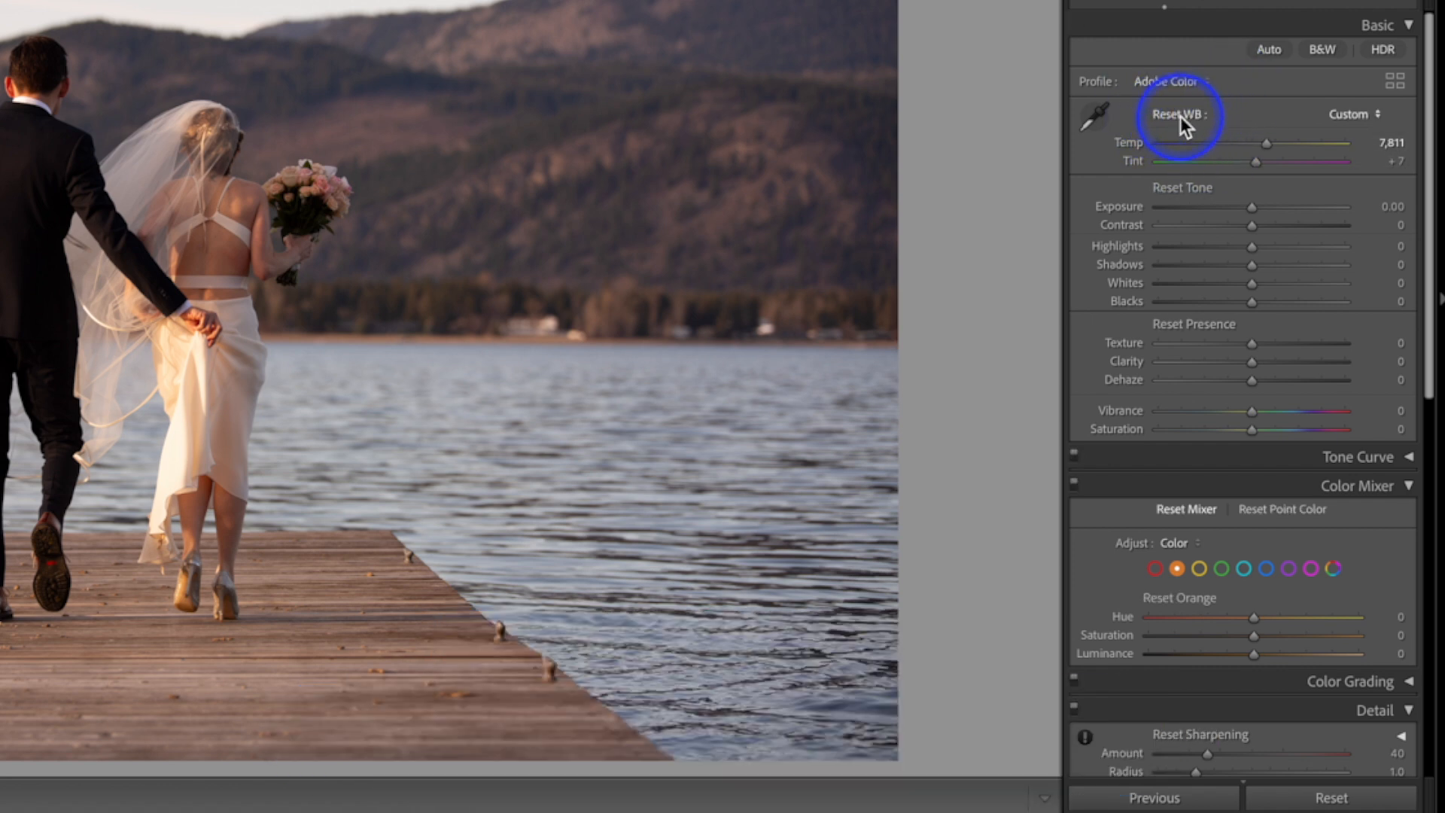
key(alt)
alt+click(1181, 116)
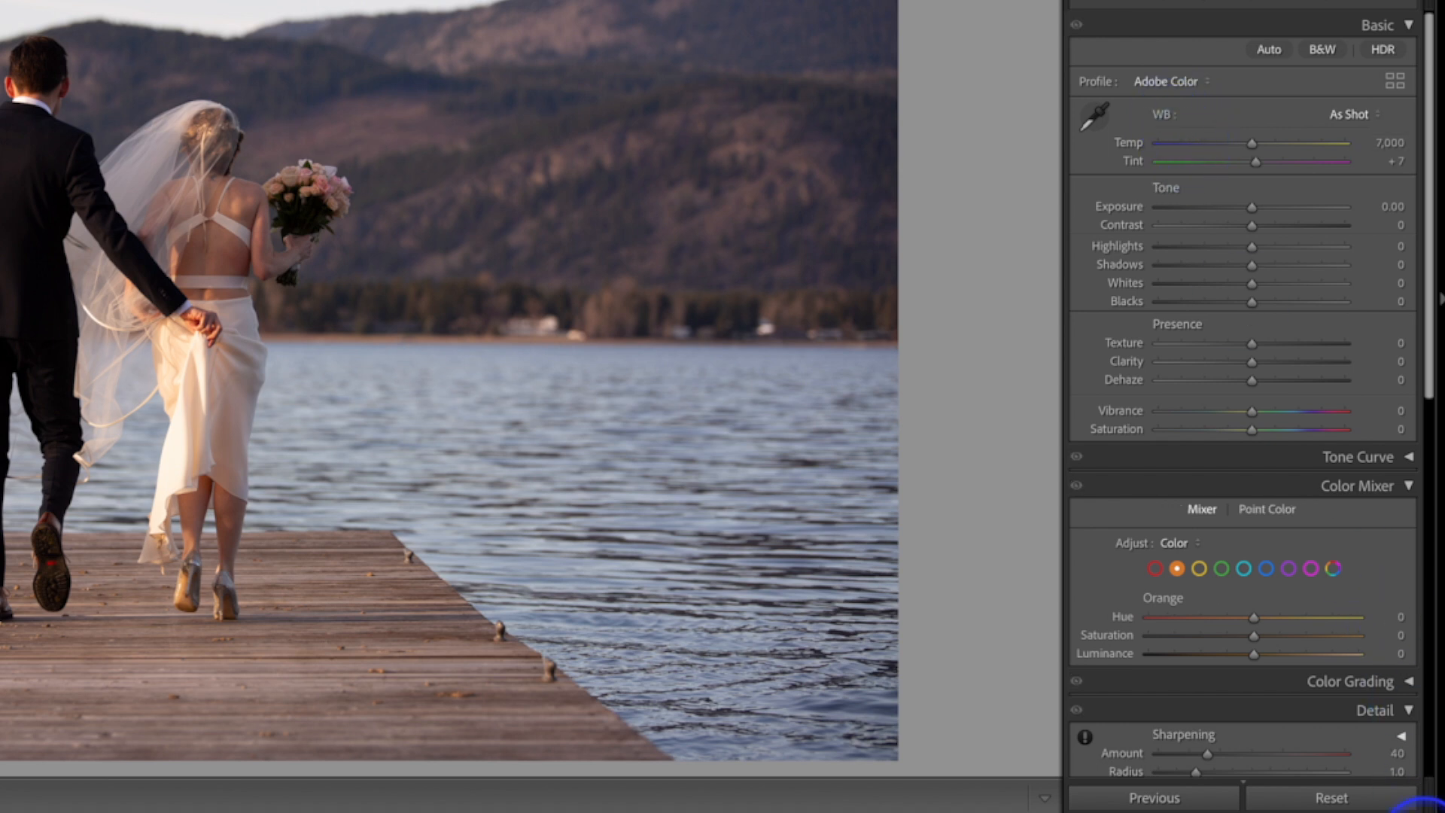
click(1369, 800)
key(alt)
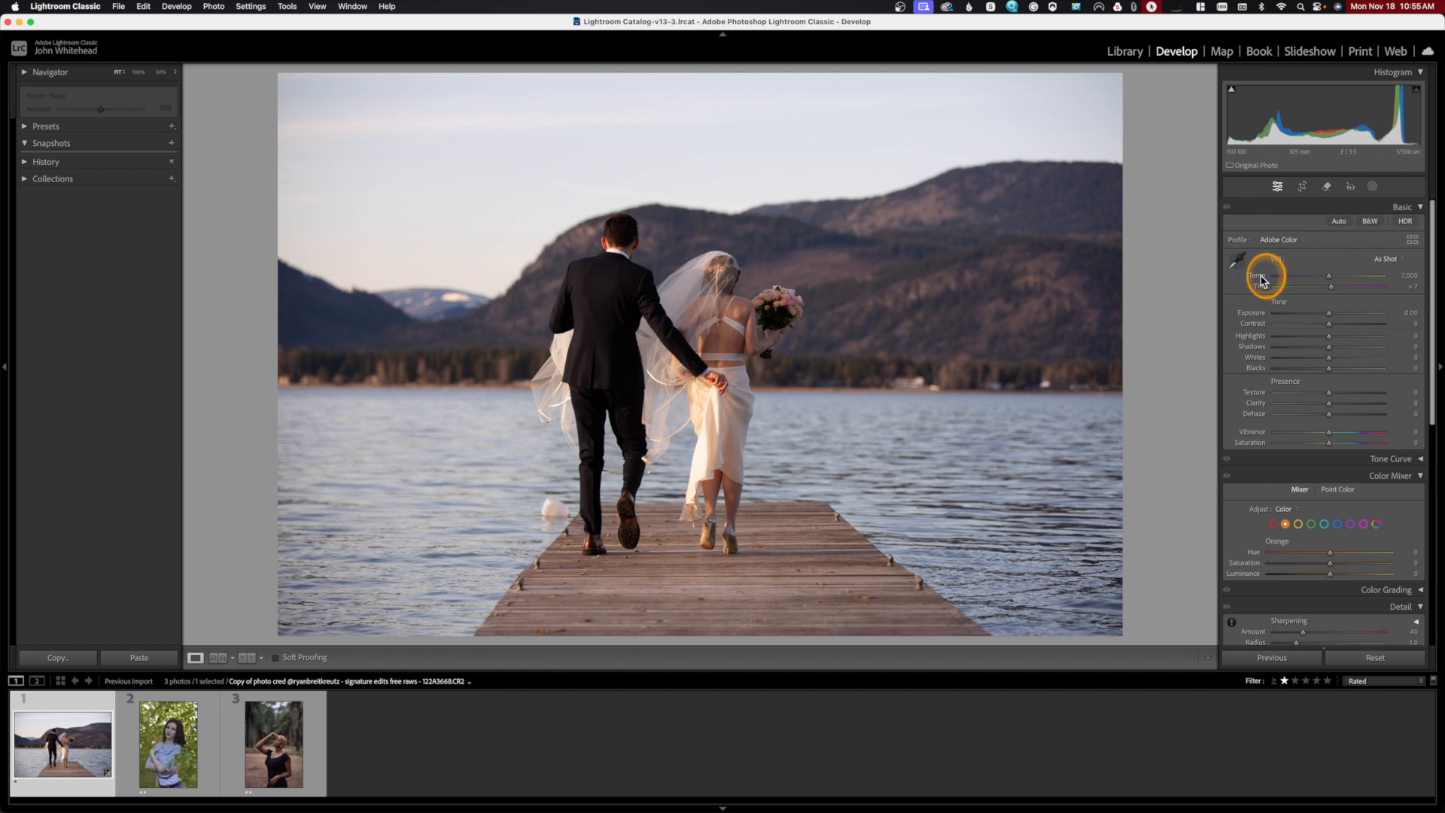
key(alt)
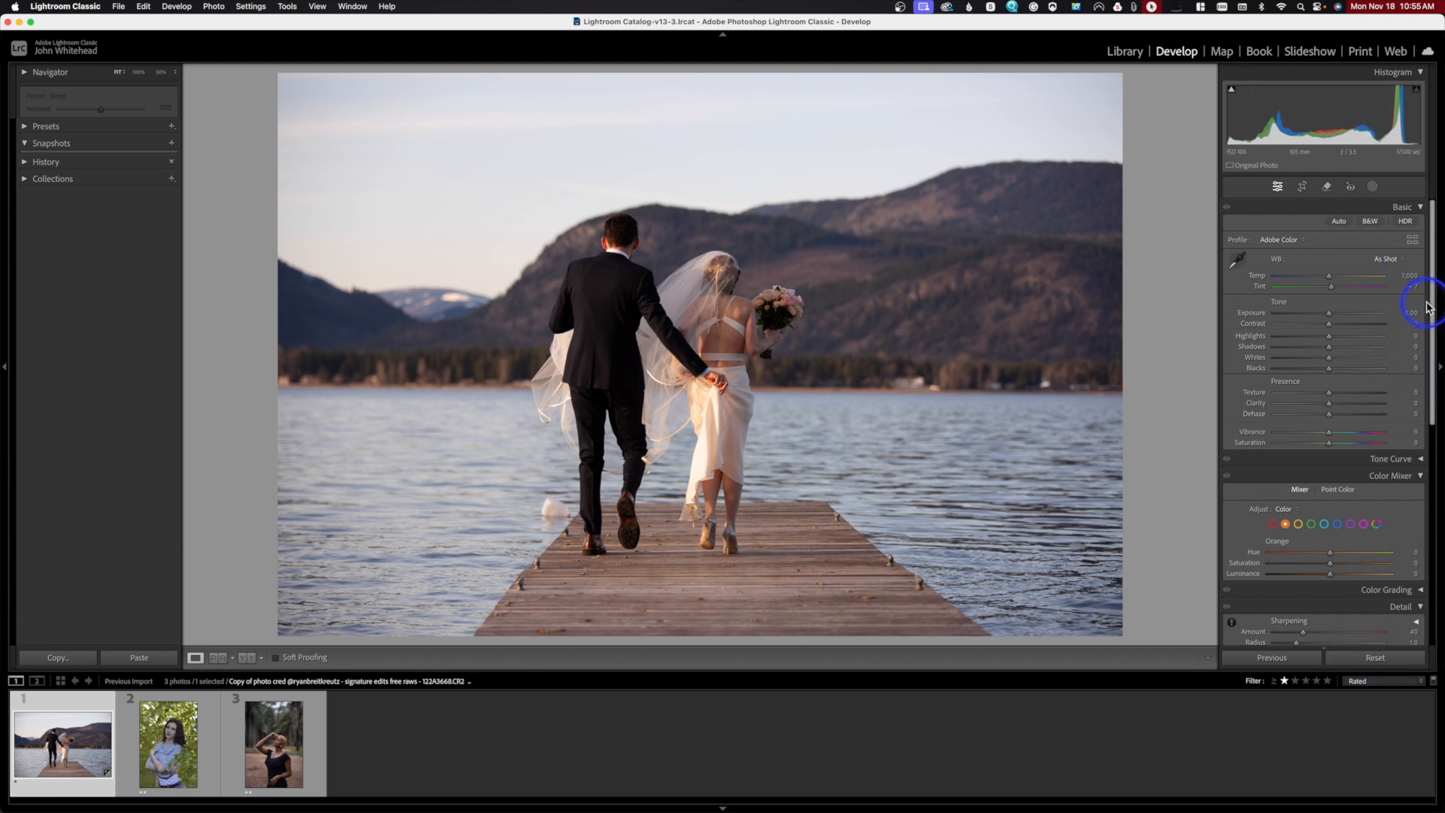
Set the wedding photo's white balance to Auto and fine-tune the temperature to 7,528.
click(1383, 259)
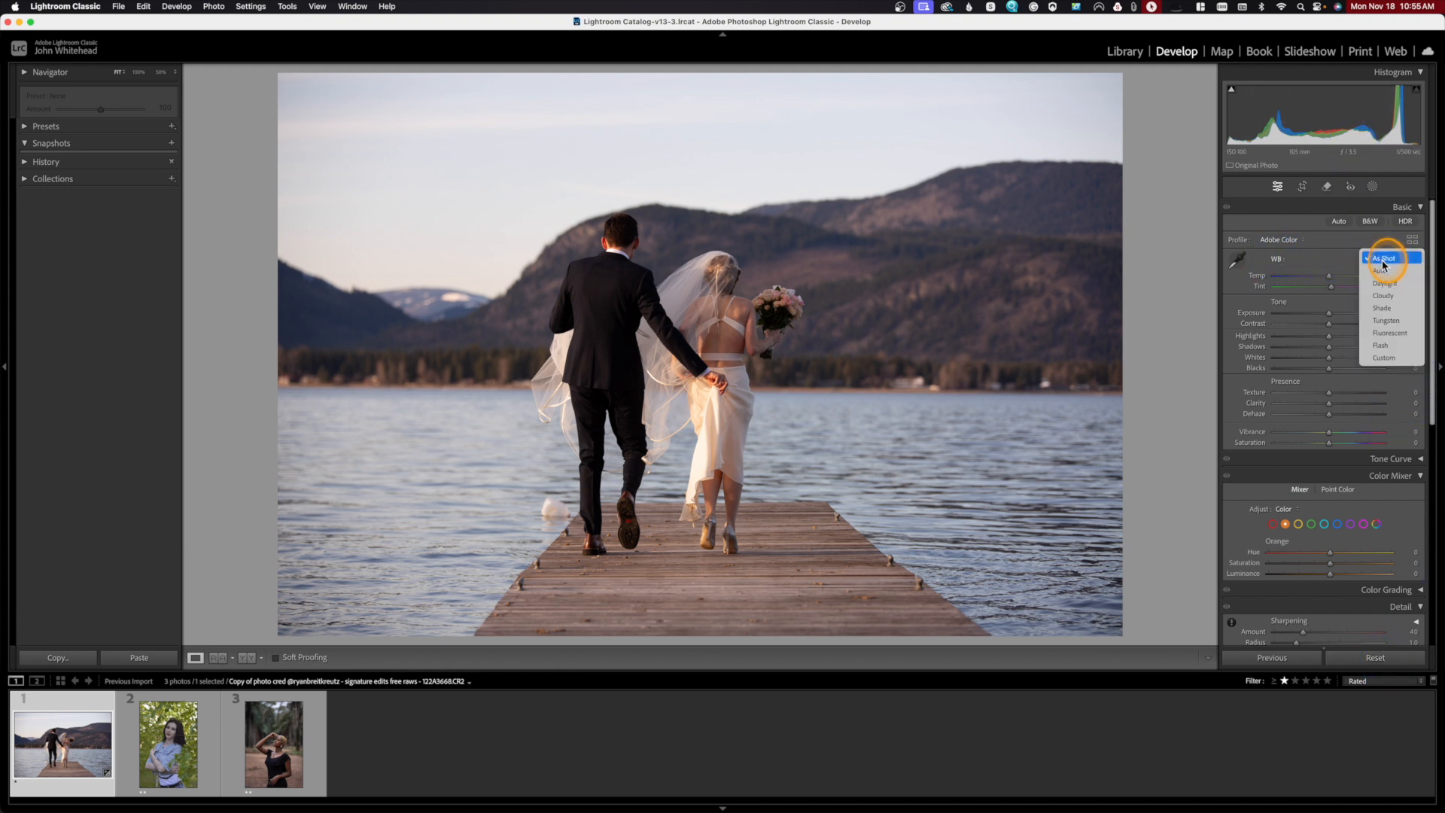
click(1380, 273)
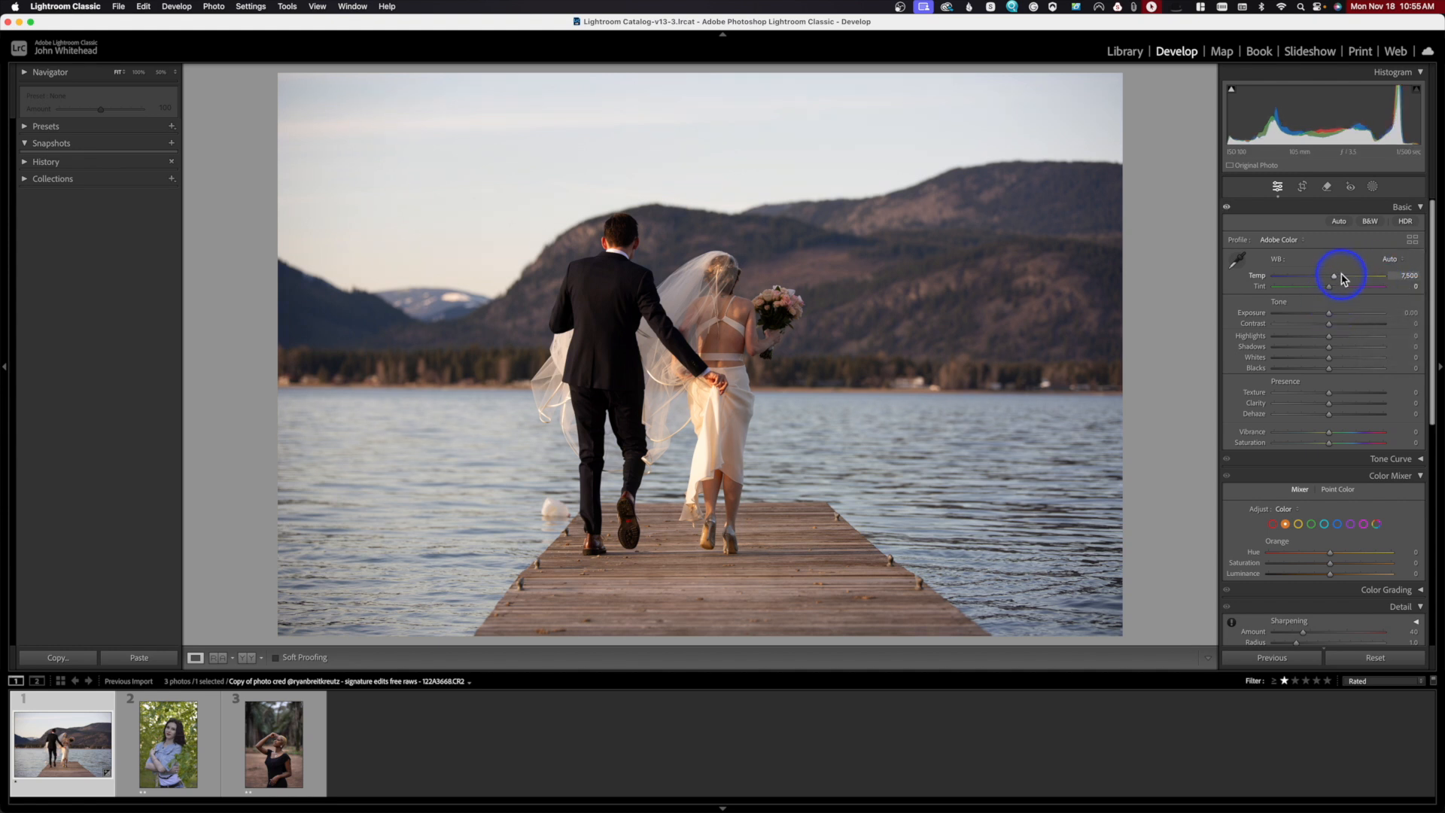
drag(1336, 275, 1338, 276)
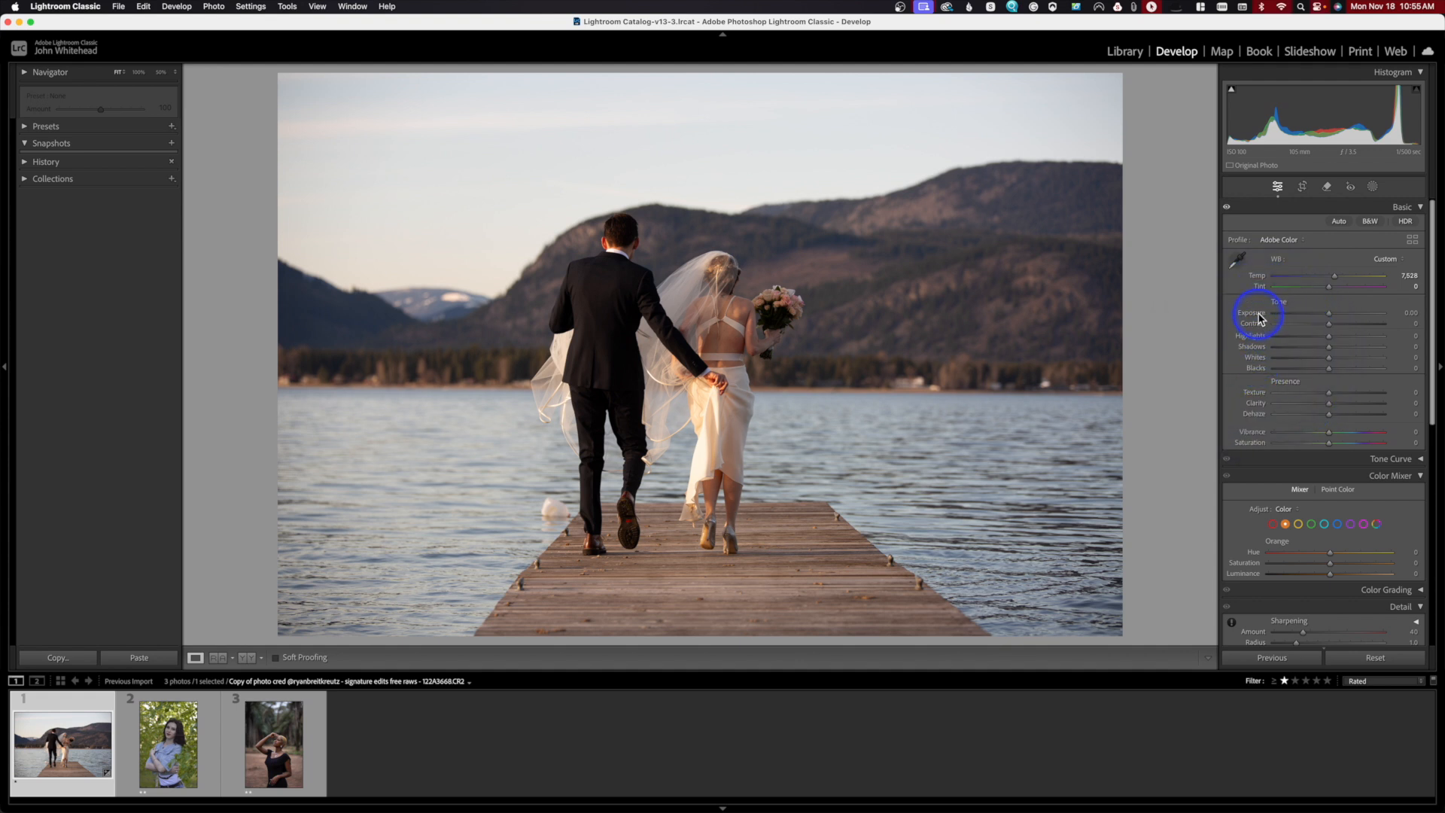
Try slight changes to Contrast, Shadows, Whites and Blacks, then an Exposure of +0.65, resetting the tone settings after each trial.
mouse_move(1330, 313)
mouse_down()
mouse_move(1351, 316)
mouse_move(1322, 314)
mouse_move(1330, 323)
mouse_up()
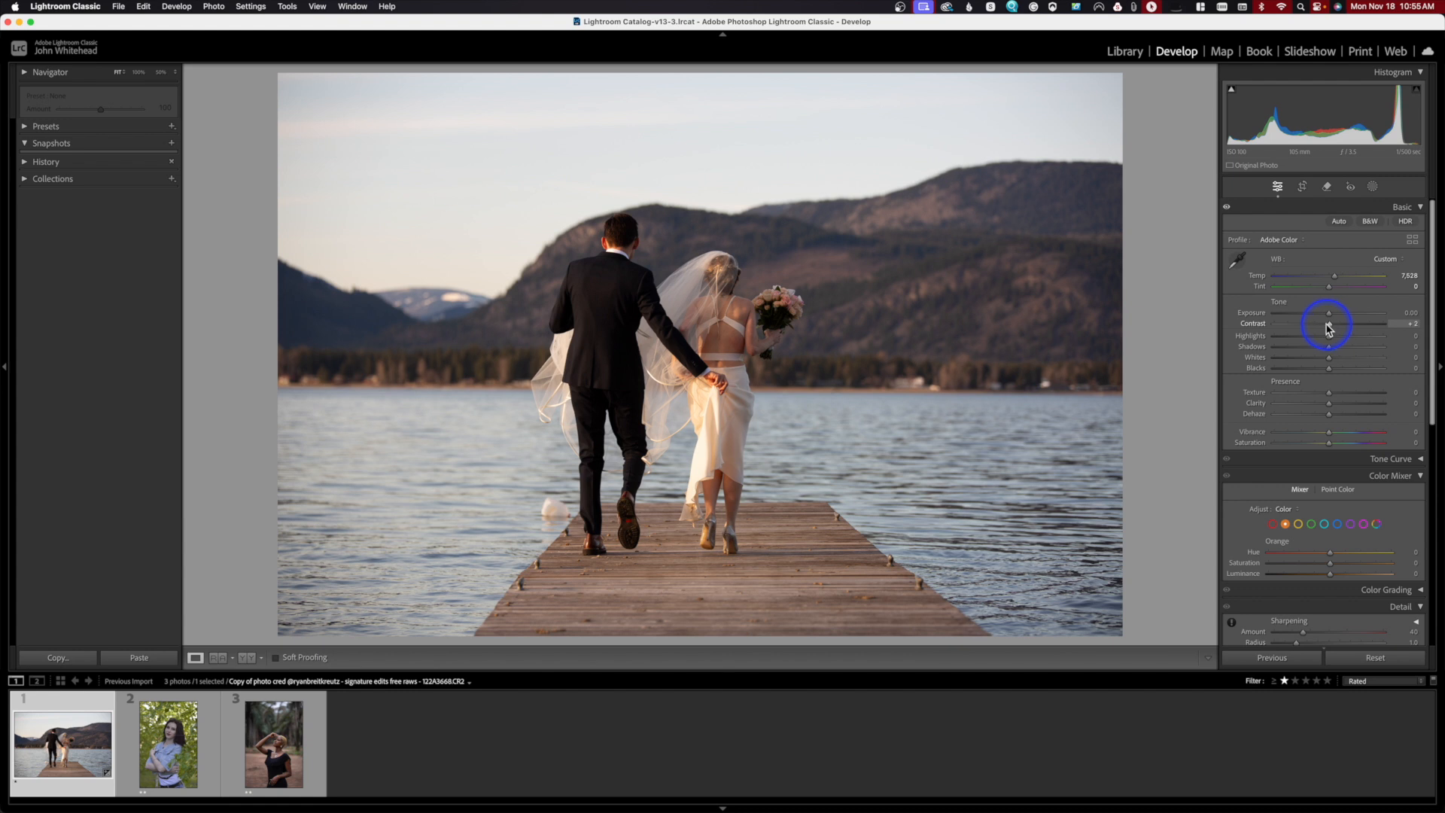
mouse_move(1329, 329)
mouse_down()
mouse_move(1295, 328)
mouse_move(1384, 336)
mouse_move(1243, 350)
mouse_move(1329, 339)
mouse_up()
mouse_move(1329, 347)
mouse_down()
mouse_move(1367, 350)
mouse_move(1235, 359)
mouse_move(1329, 348)
mouse_up()
mouse_move(1331, 359)
mouse_down()
mouse_move(1368, 363)
mouse_move(1288, 369)
mouse_move(1355, 371)
mouse_move(1320, 371)
mouse_move(1333, 369)
mouse_up()
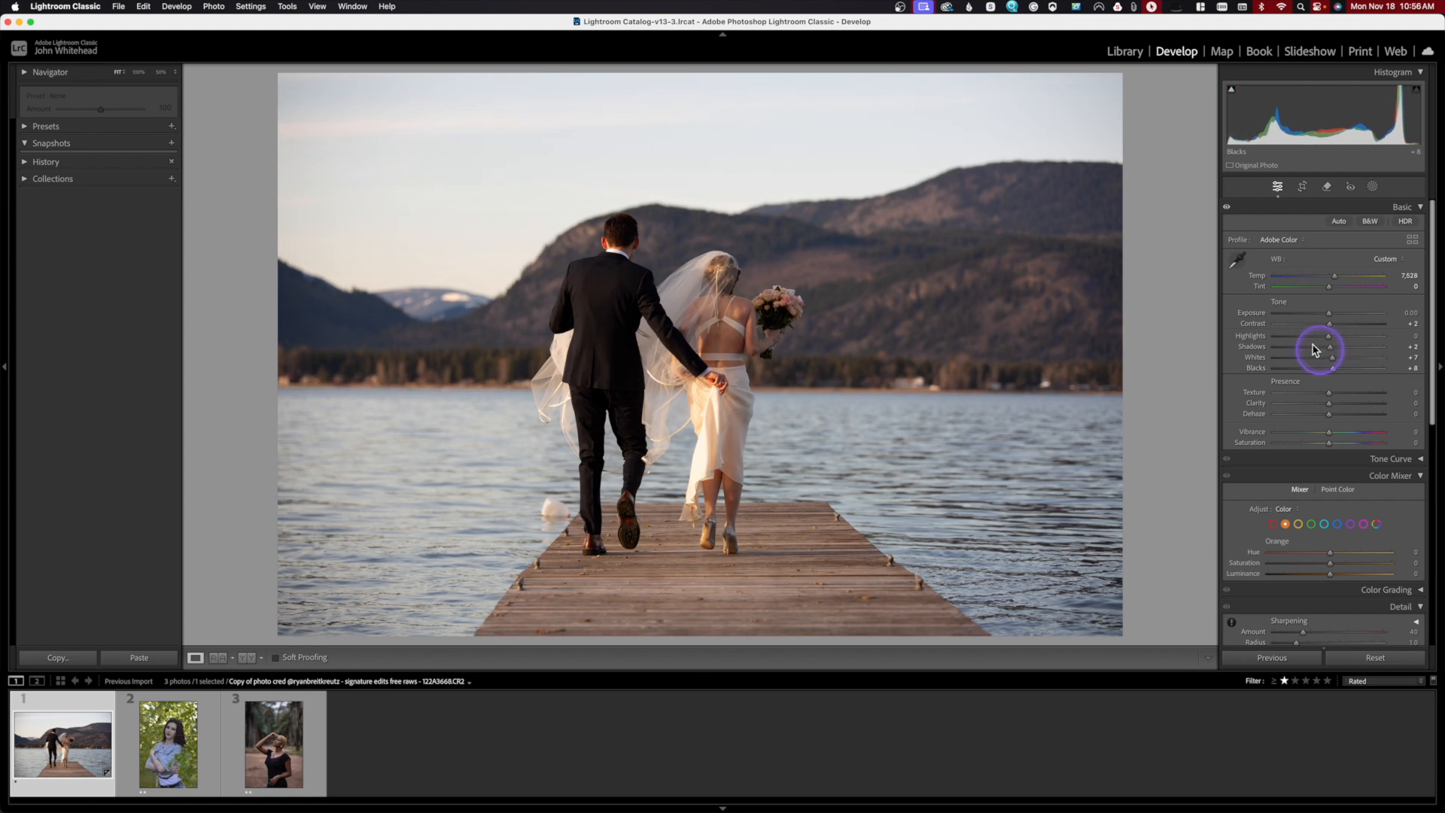
double_click(1280, 304)
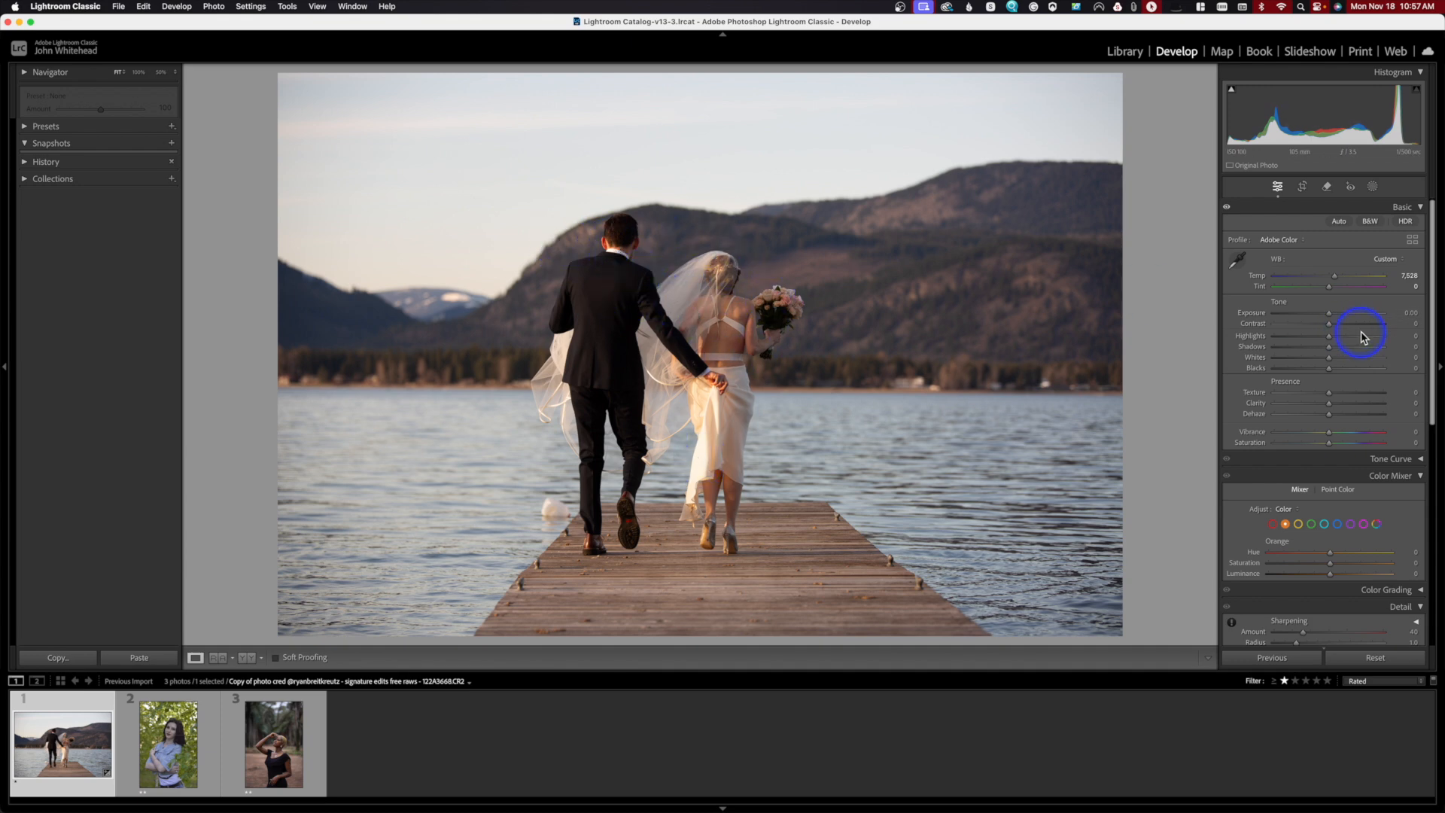
drag(1330, 312, 1337, 313)
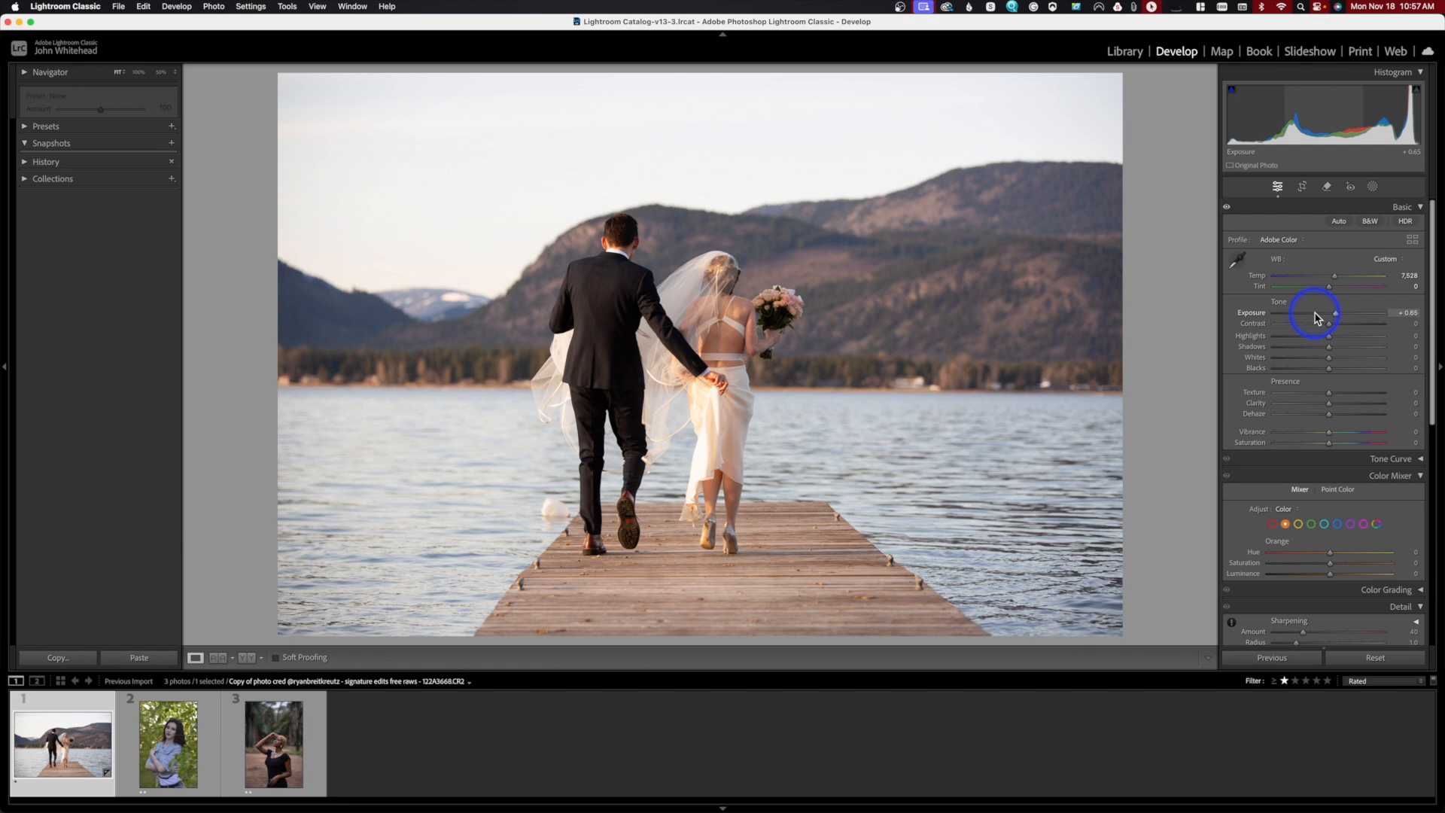
double_click(1256, 312)
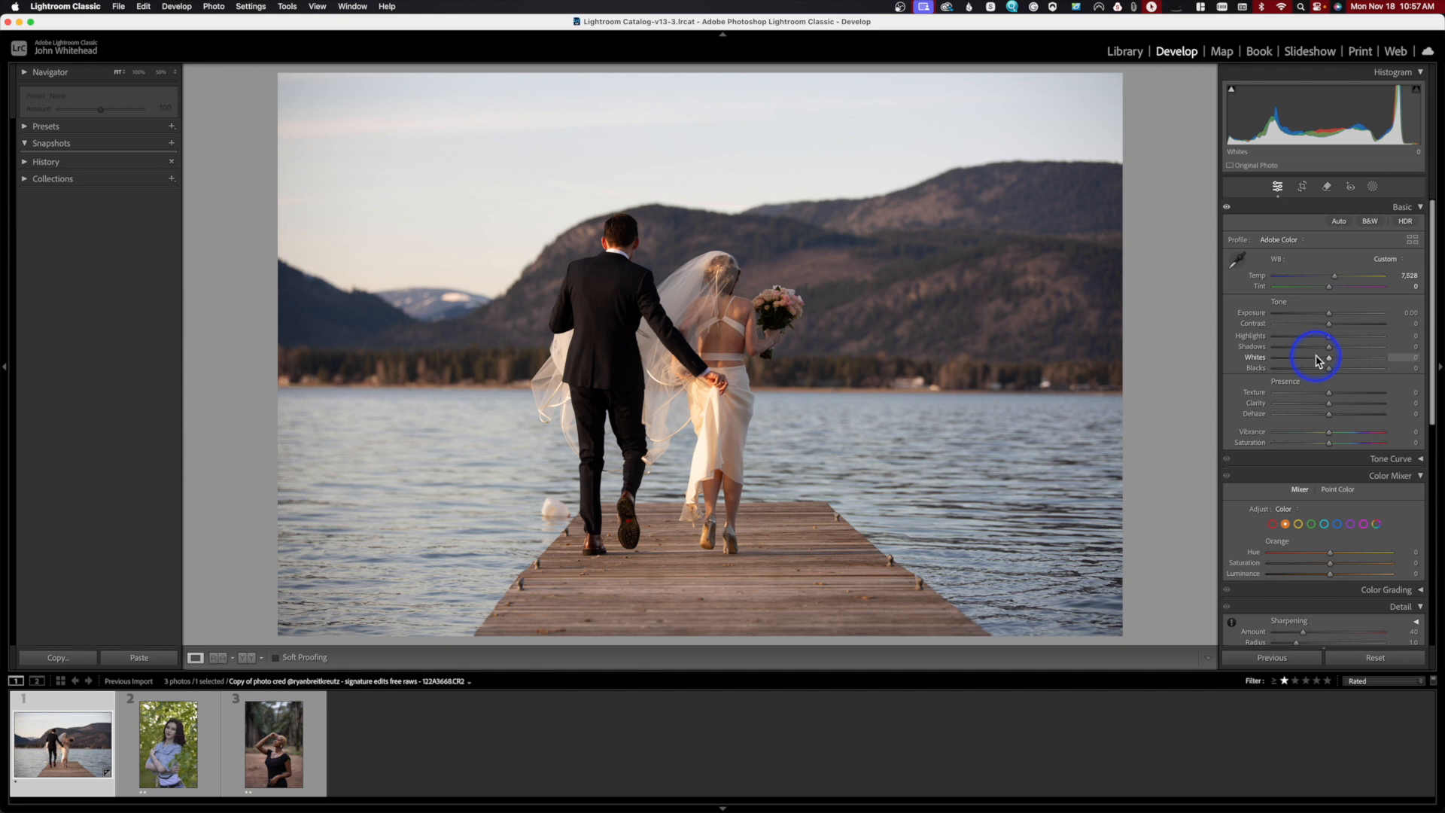
Set the wedding photo's Shadows to +24, Highlights to -34, Contrast to -3 and Blacks to -1.
drag(1331, 350, 1343, 347)
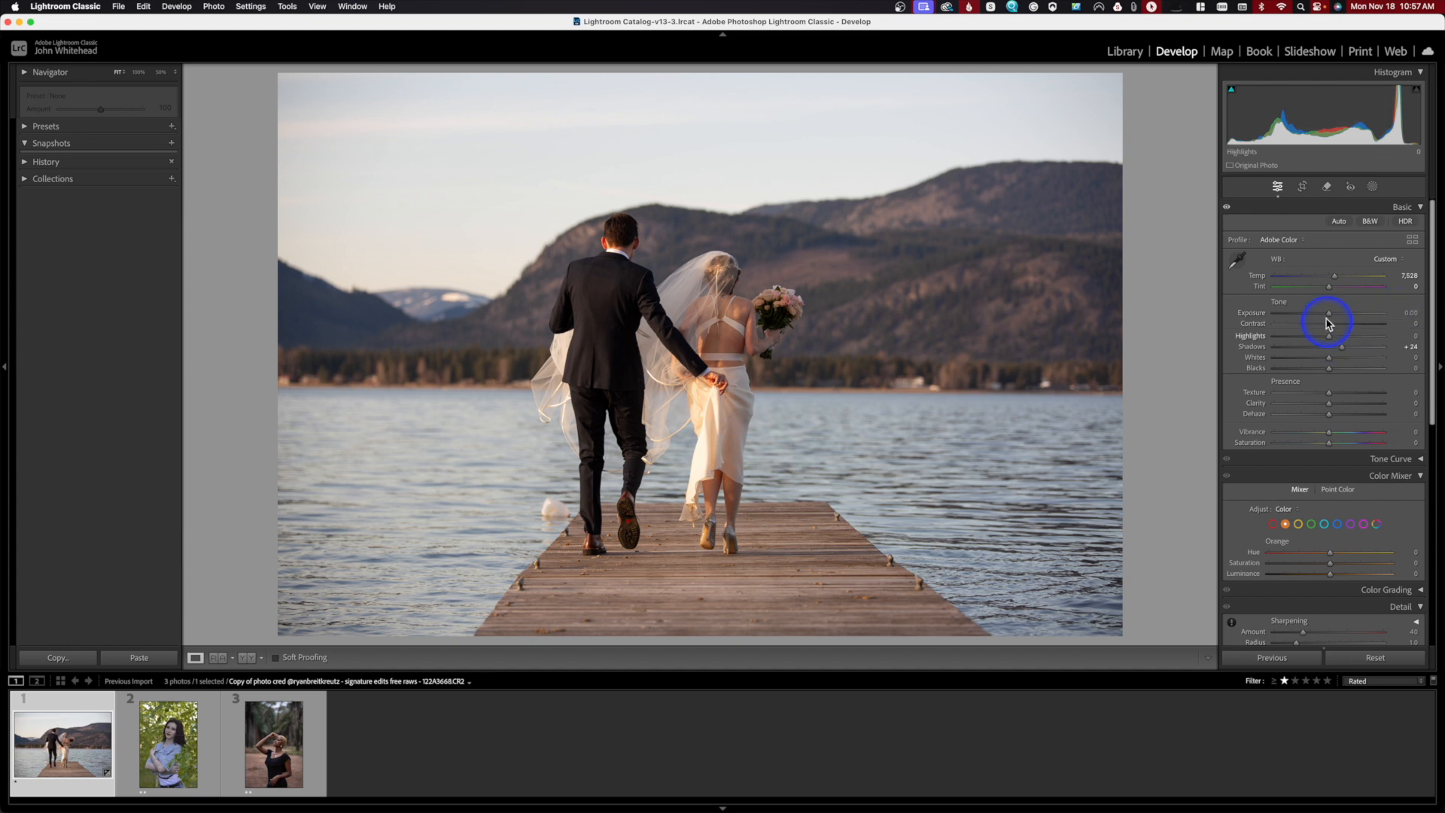
drag(1331, 338, 1305, 336)
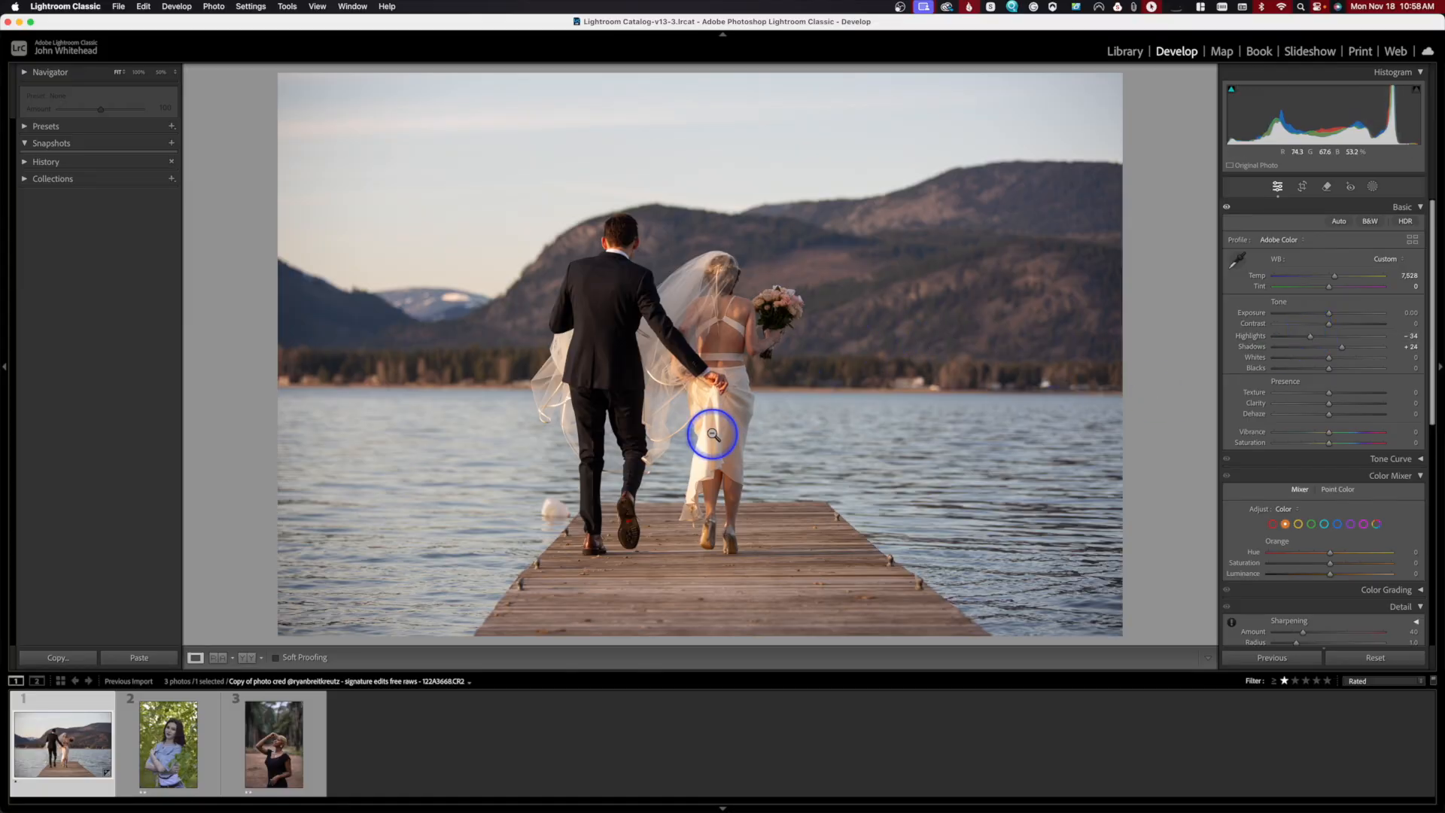
drag(1329, 369, 1345, 330)
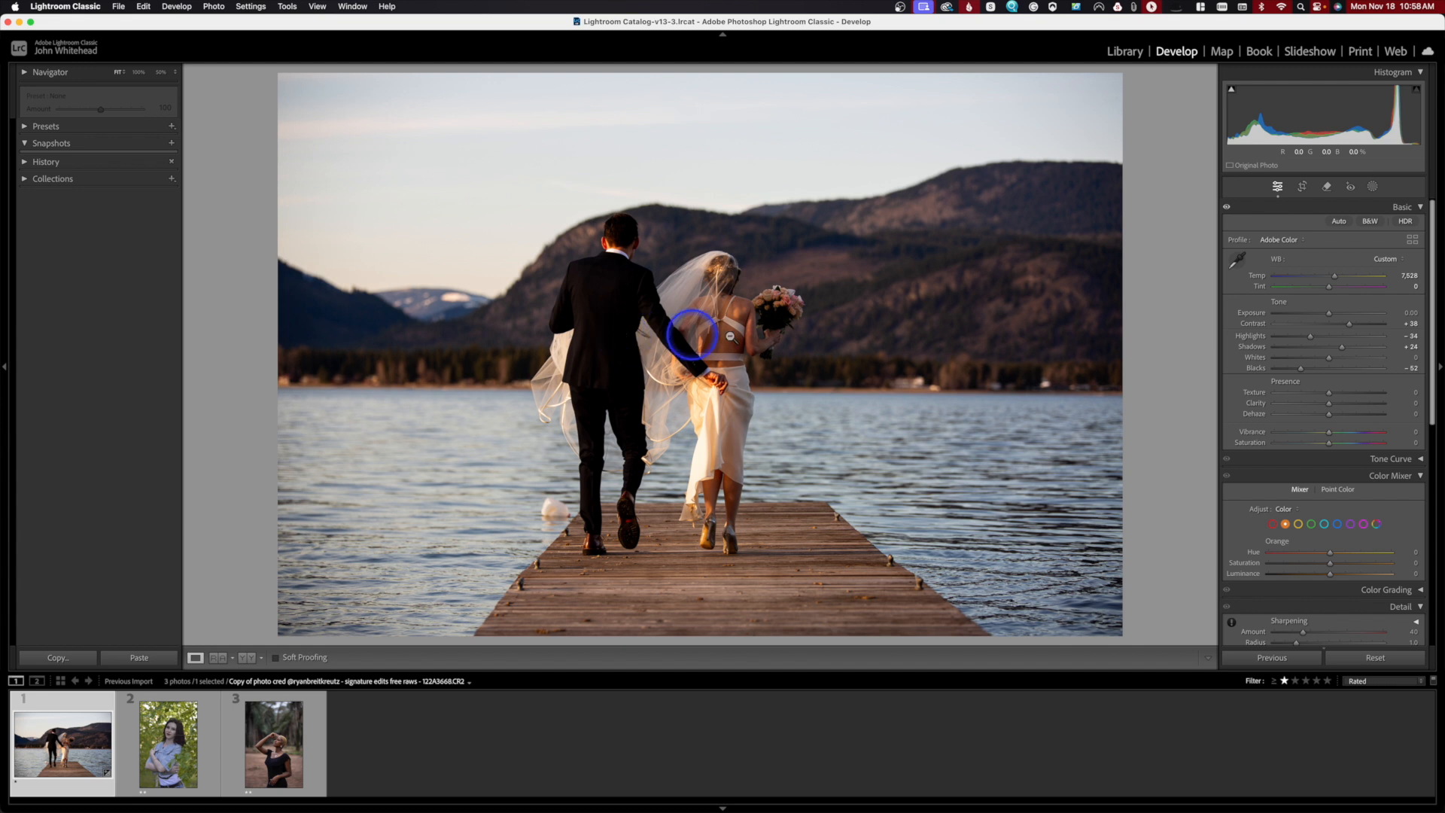
drag(1350, 328, 1329, 368)
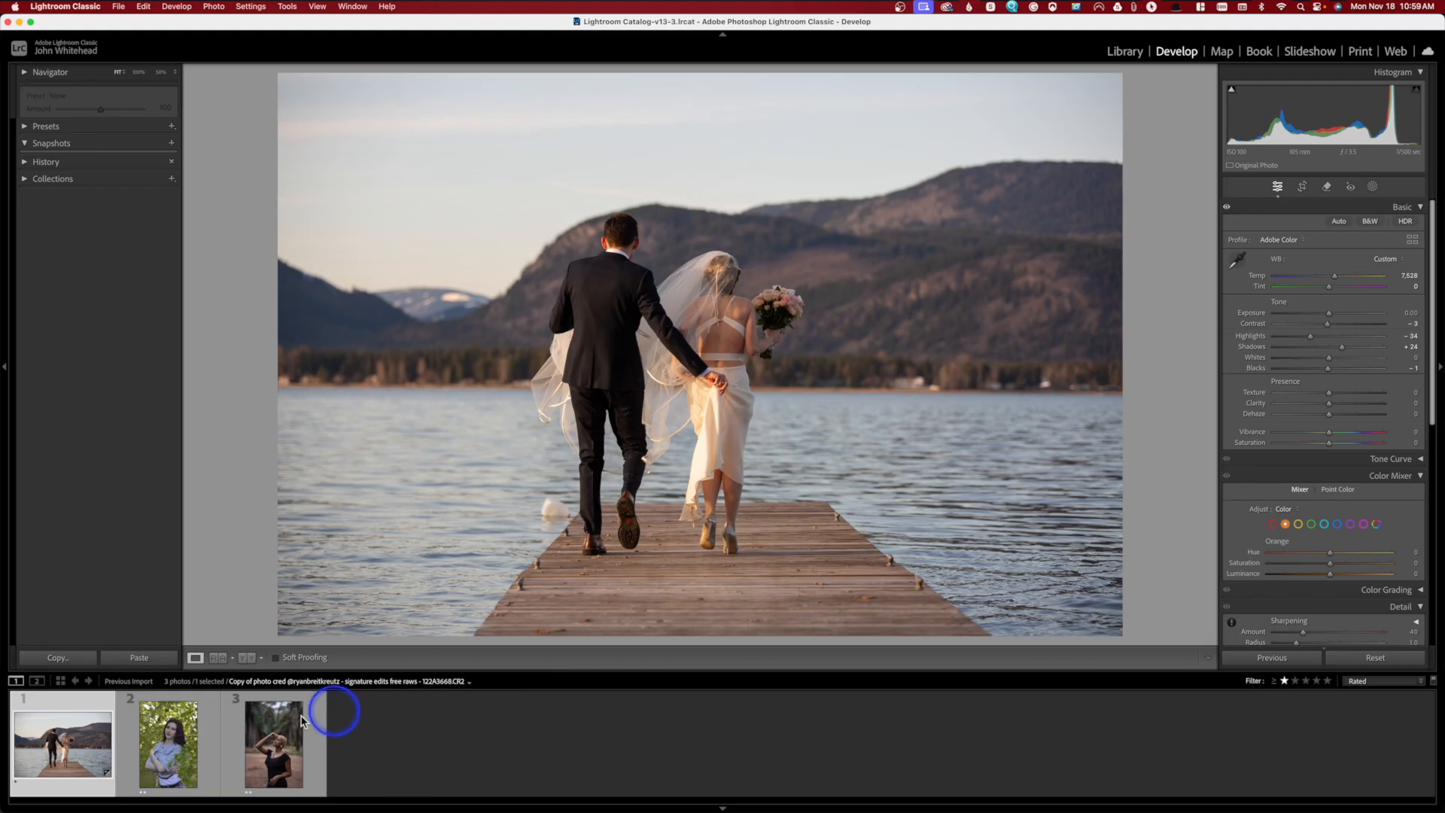
Open the second photo, the woman among green leaves, try the Monochrome profile, and set the profile back to Color.
click(165, 746)
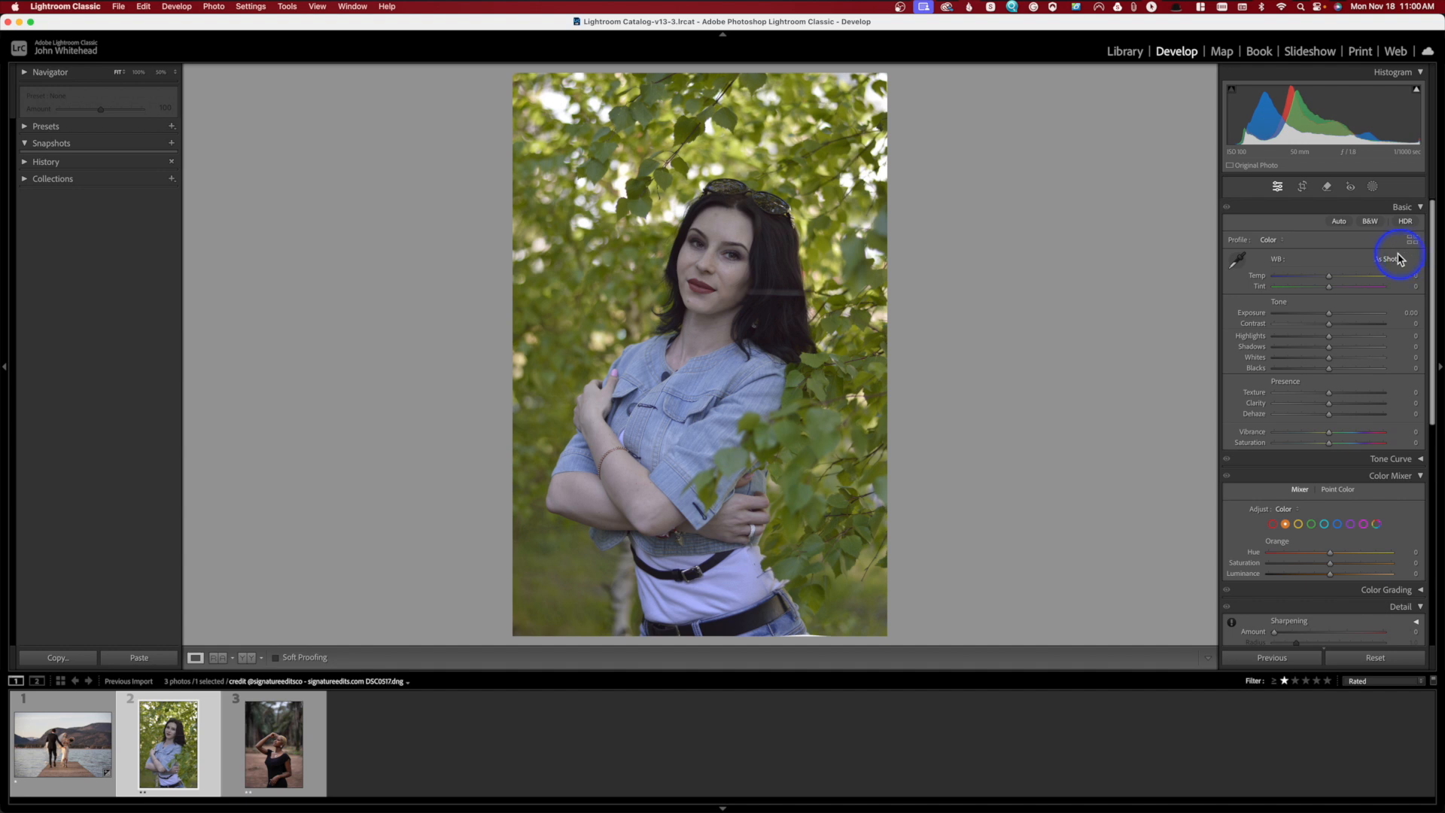
click(1283, 241)
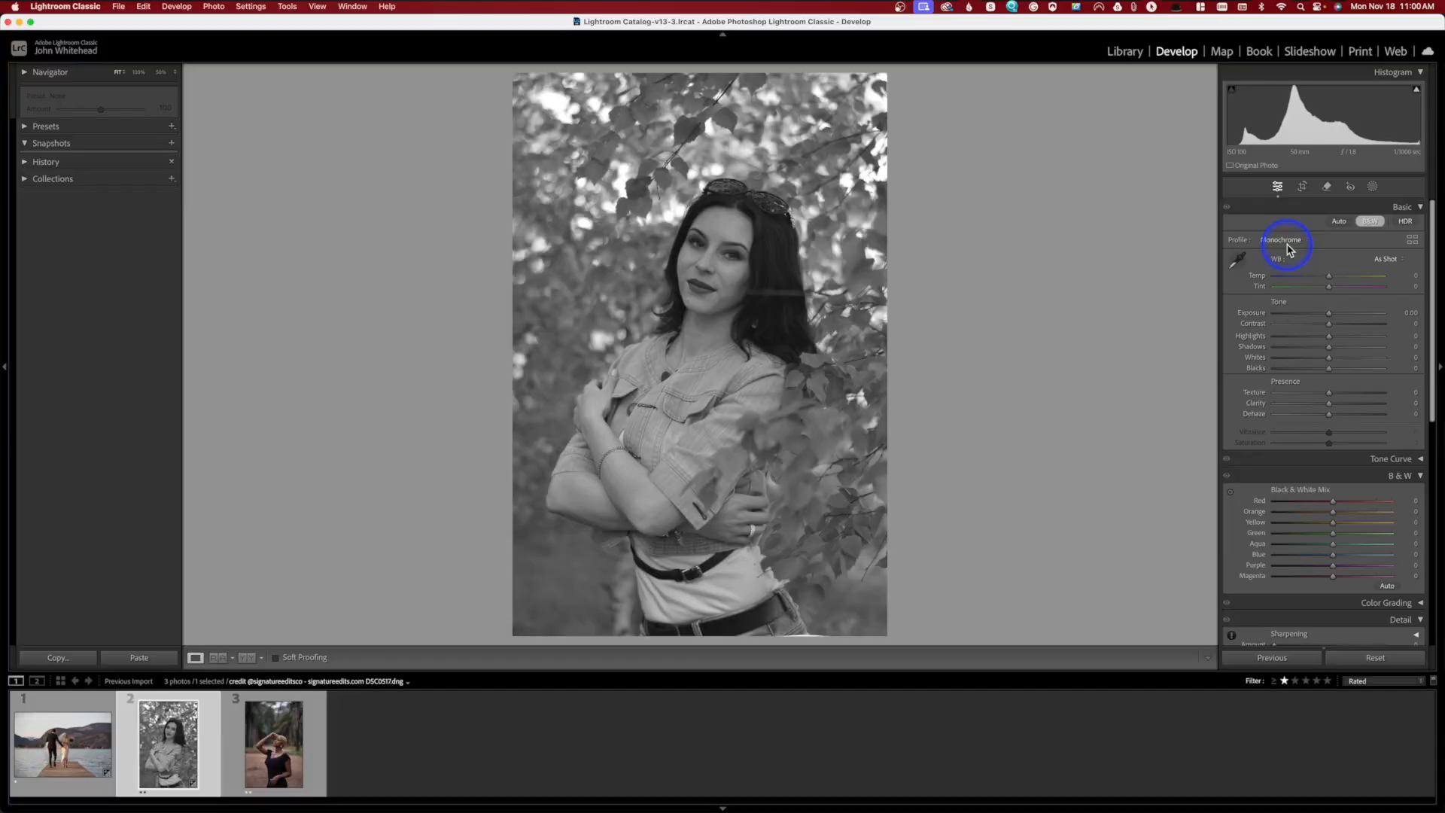
click(1280, 239)
click(1284, 234)
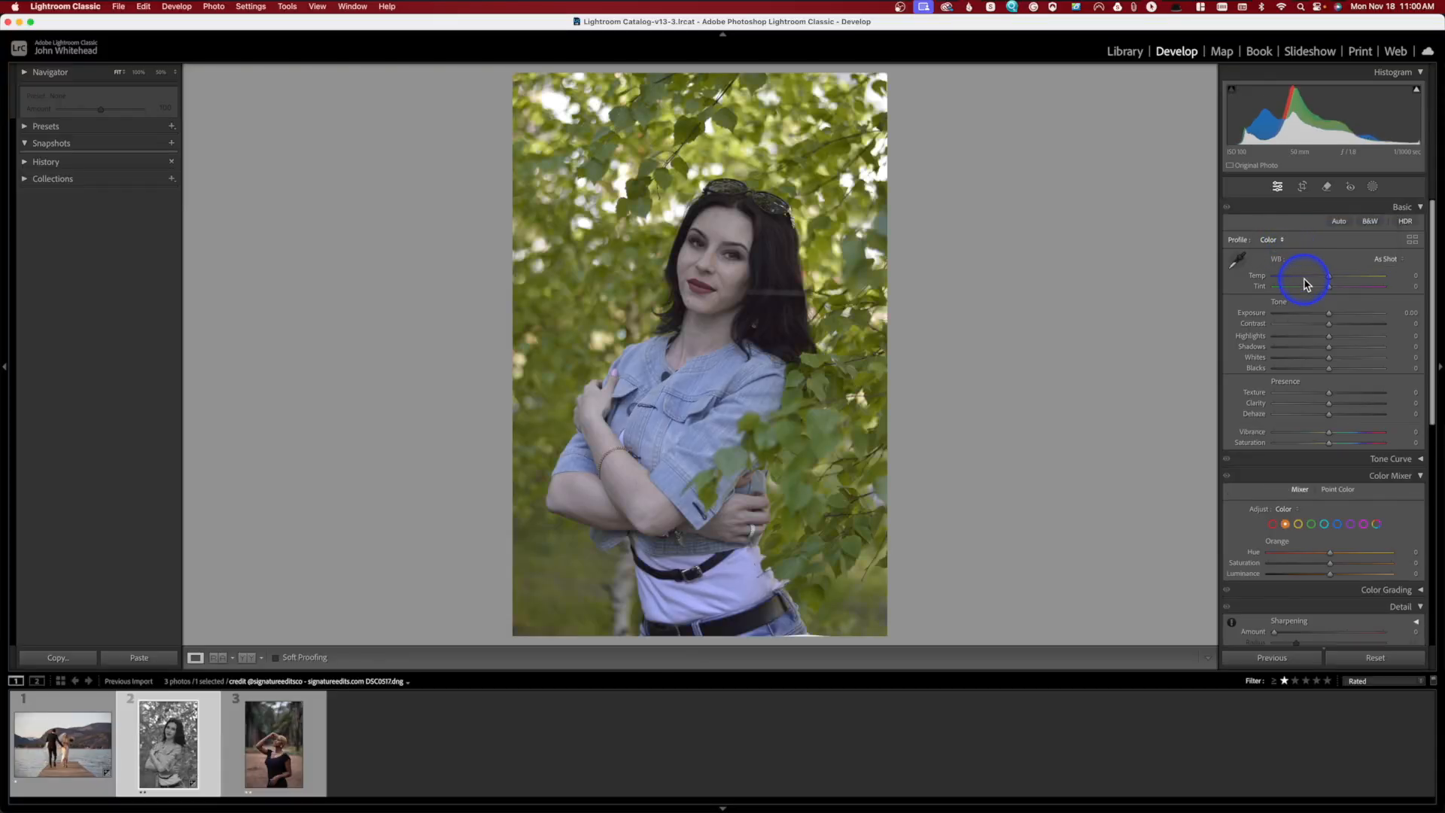
Set the portrait's white balance to Auto, raise the temperature slightly, set the tint to +9, and set Exposure to +0.25.
click(1390, 258)
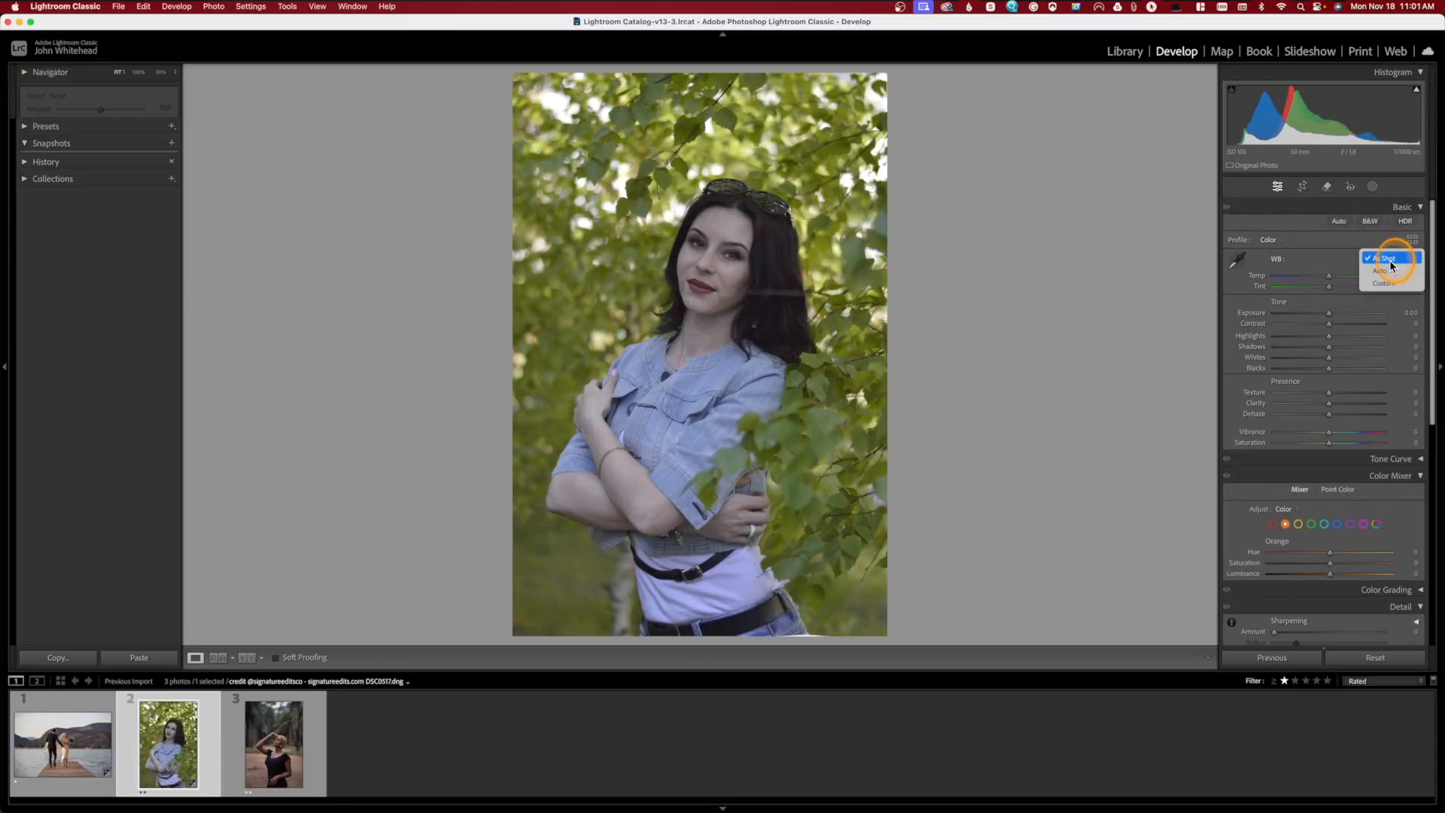
click(1391, 273)
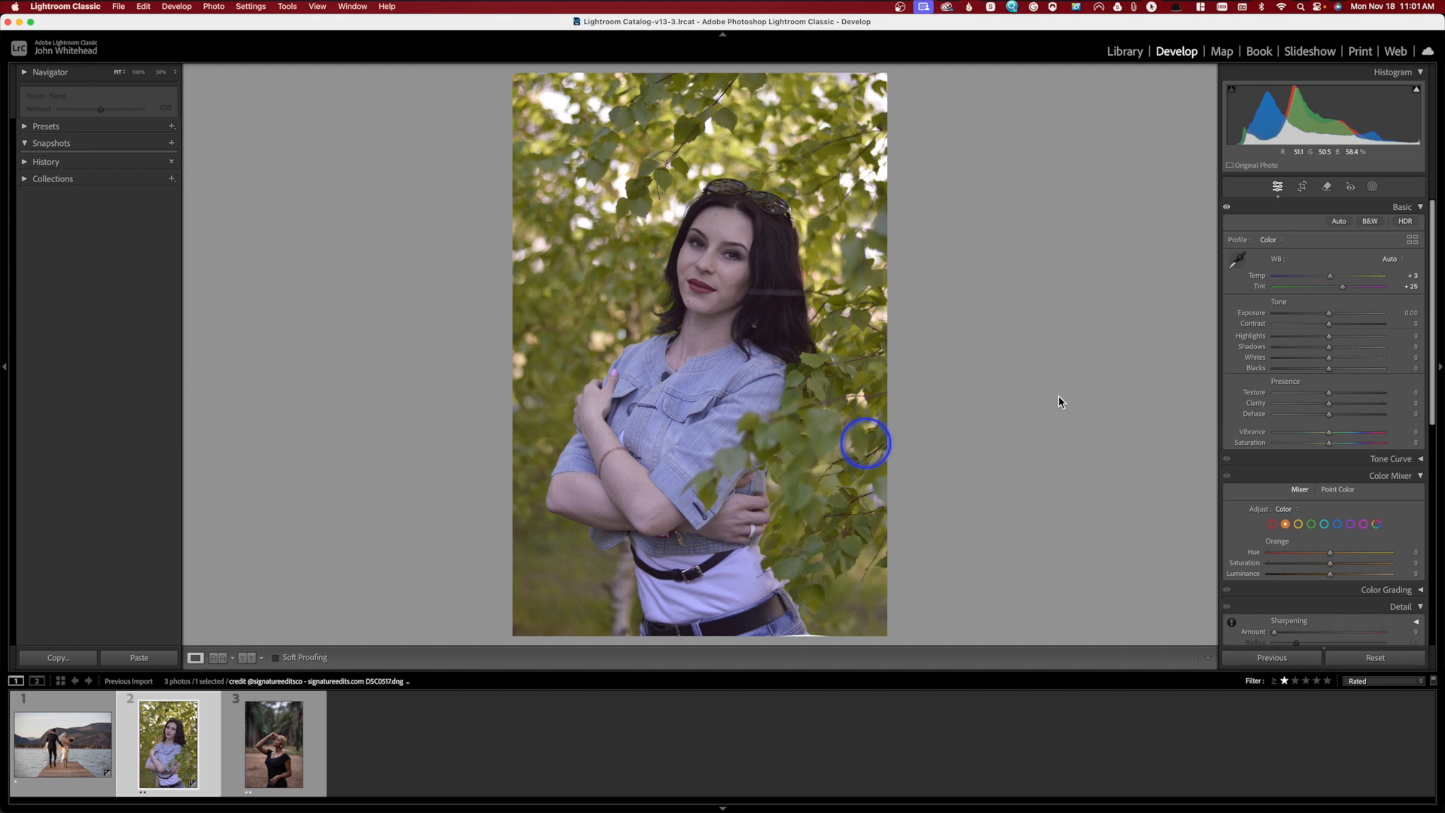
mouse_move(1341, 290)
mouse_down()
mouse_move(1335, 275)
mouse_move(1335, 289)
mouse_up()
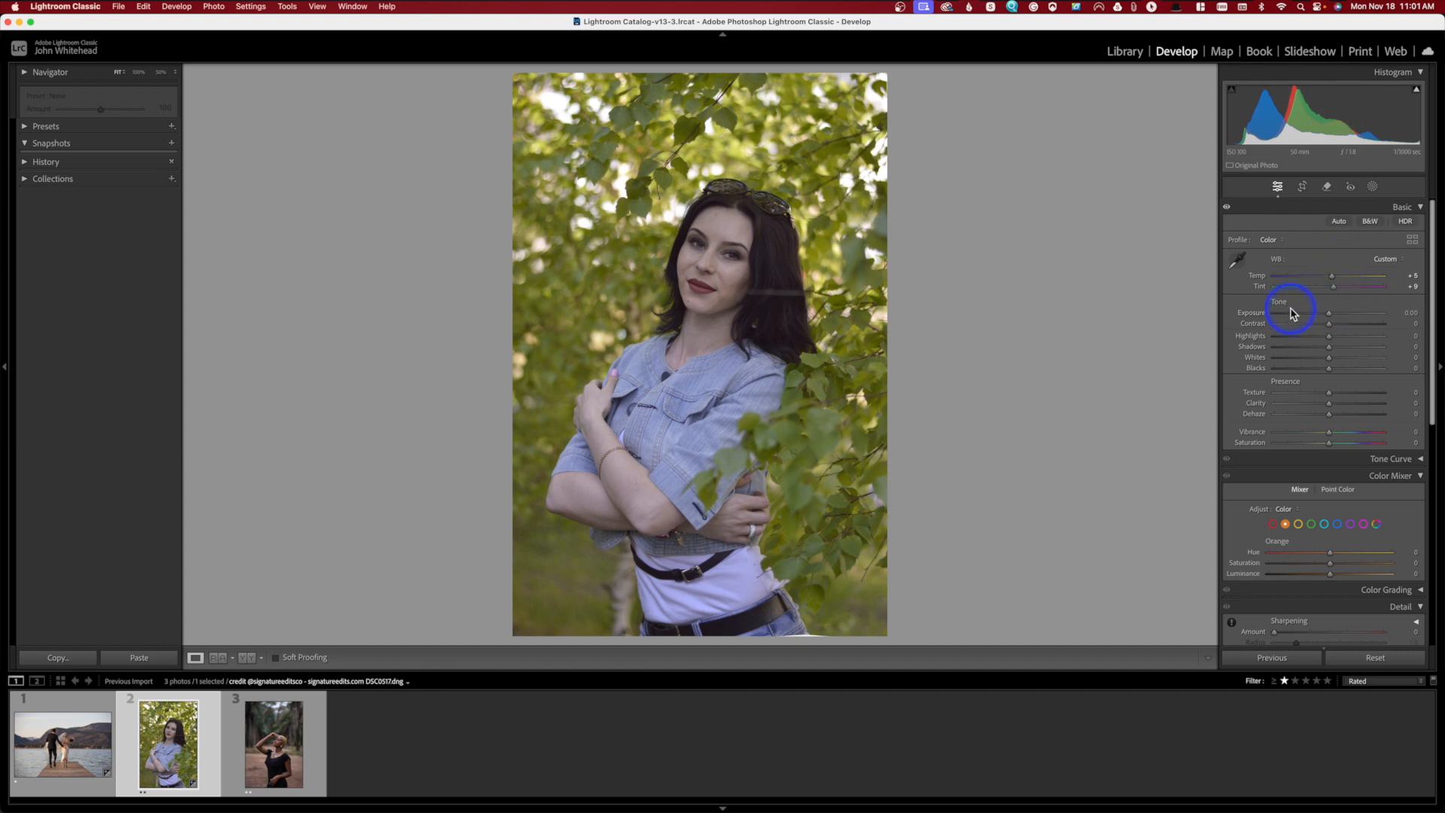
drag(1335, 319, 1333, 320)
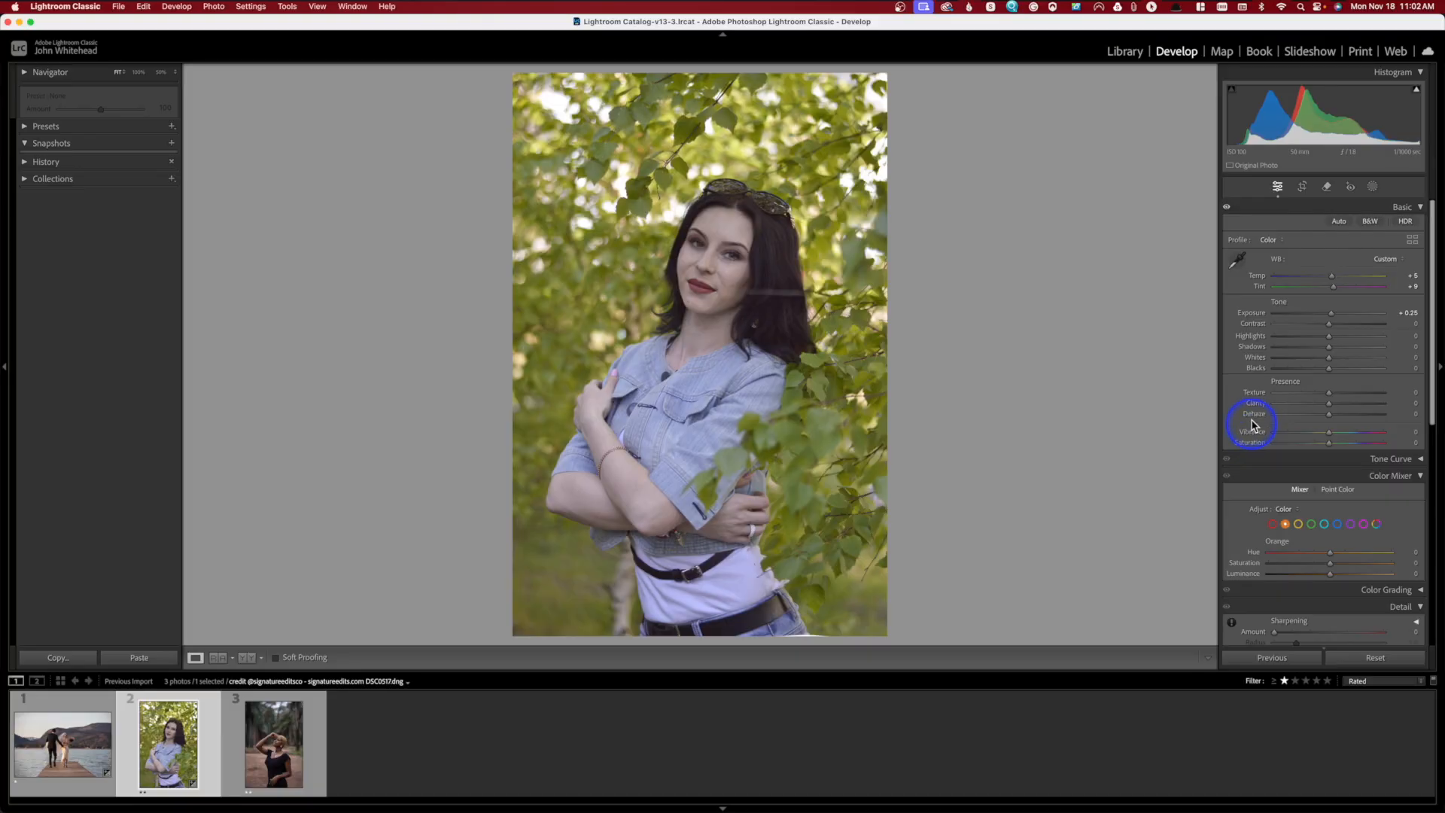
Try slight Presence changes on the portrait: Texture +1, Clarity -1 and Dehaze -2.
mouse_move(1330, 393)
mouse_down()
mouse_move(1371, 397)
mouse_move(1333, 411)
mouse_up()
click(1331, 409)
click(1332, 419)
drag(1330, 420, 1329, 421)
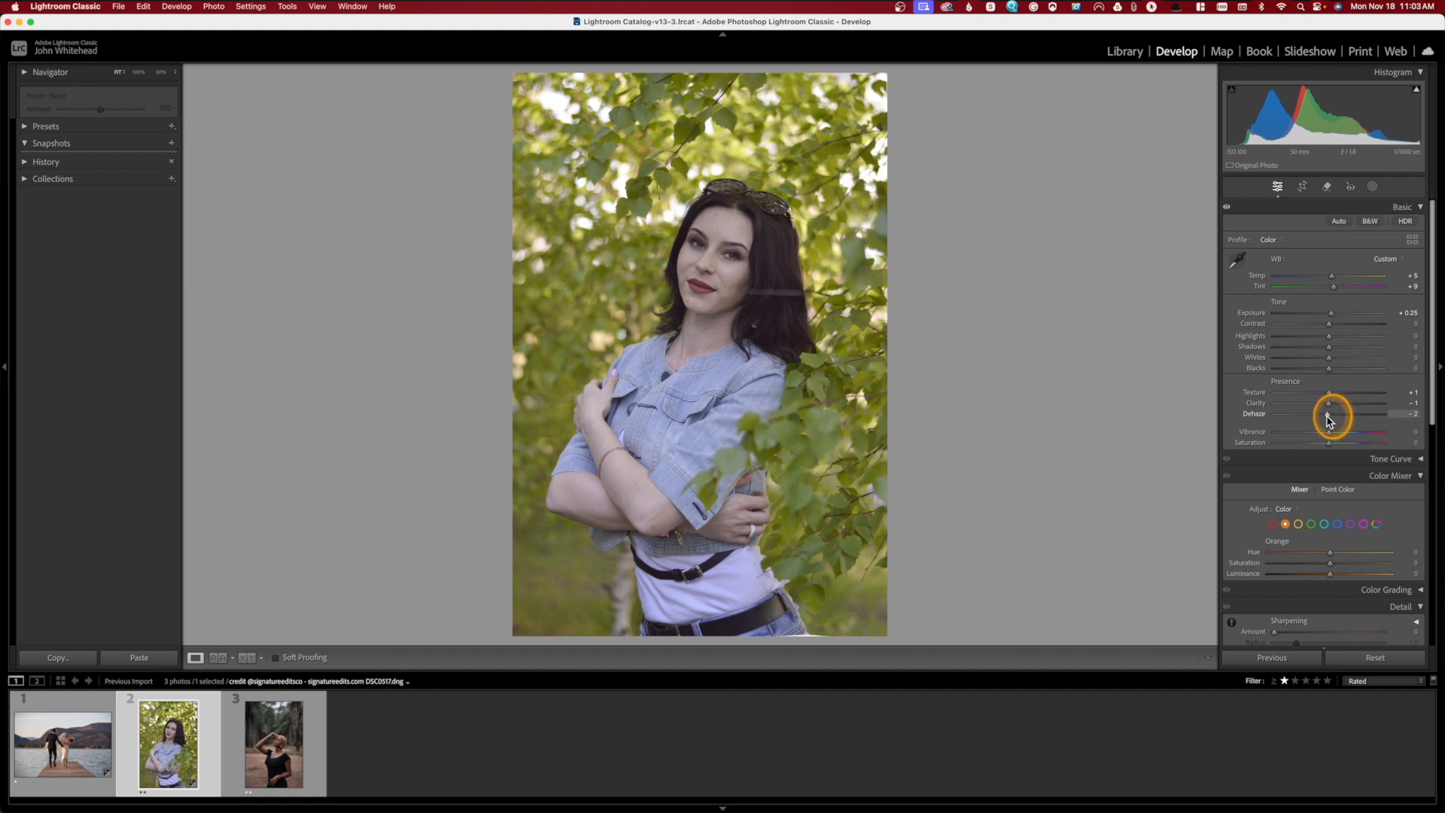
Try a Vibrance of +42 and slight Vibrance and Saturation boosts, then reset all Tone and Presence settings.
mouse_move(1330, 421)
mouse_down()
mouse_move(1306, 420)
mouse_move(1358, 418)
mouse_move(1308, 435)
mouse_up()
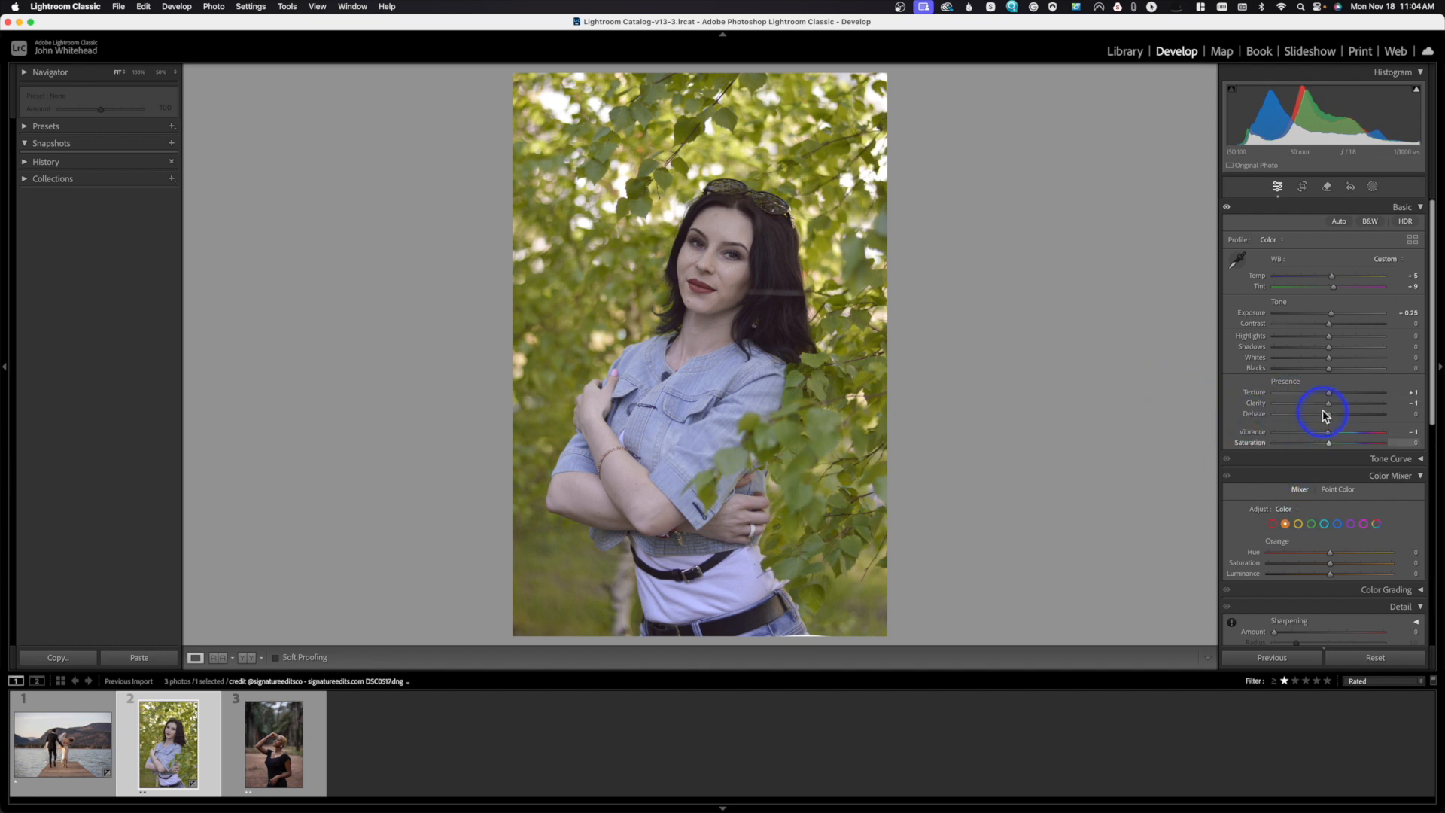
drag(1329, 435, 1354, 435)
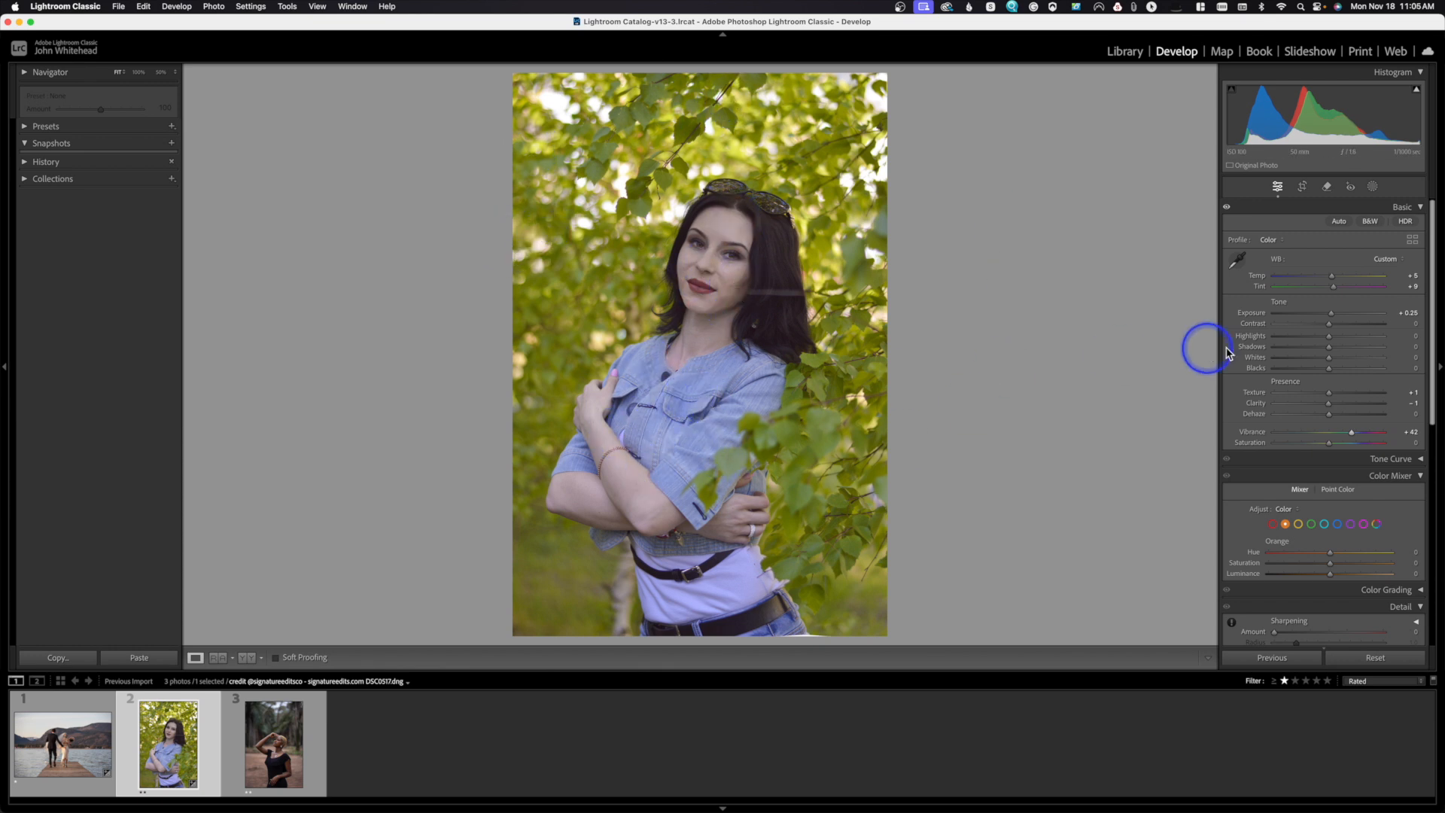
mouse_move(1352, 436)
mouse_down()
mouse_move(1331, 436)
mouse_move(1386, 445)
mouse_move(1220, 445)
mouse_move(1331, 455)
mouse_up()
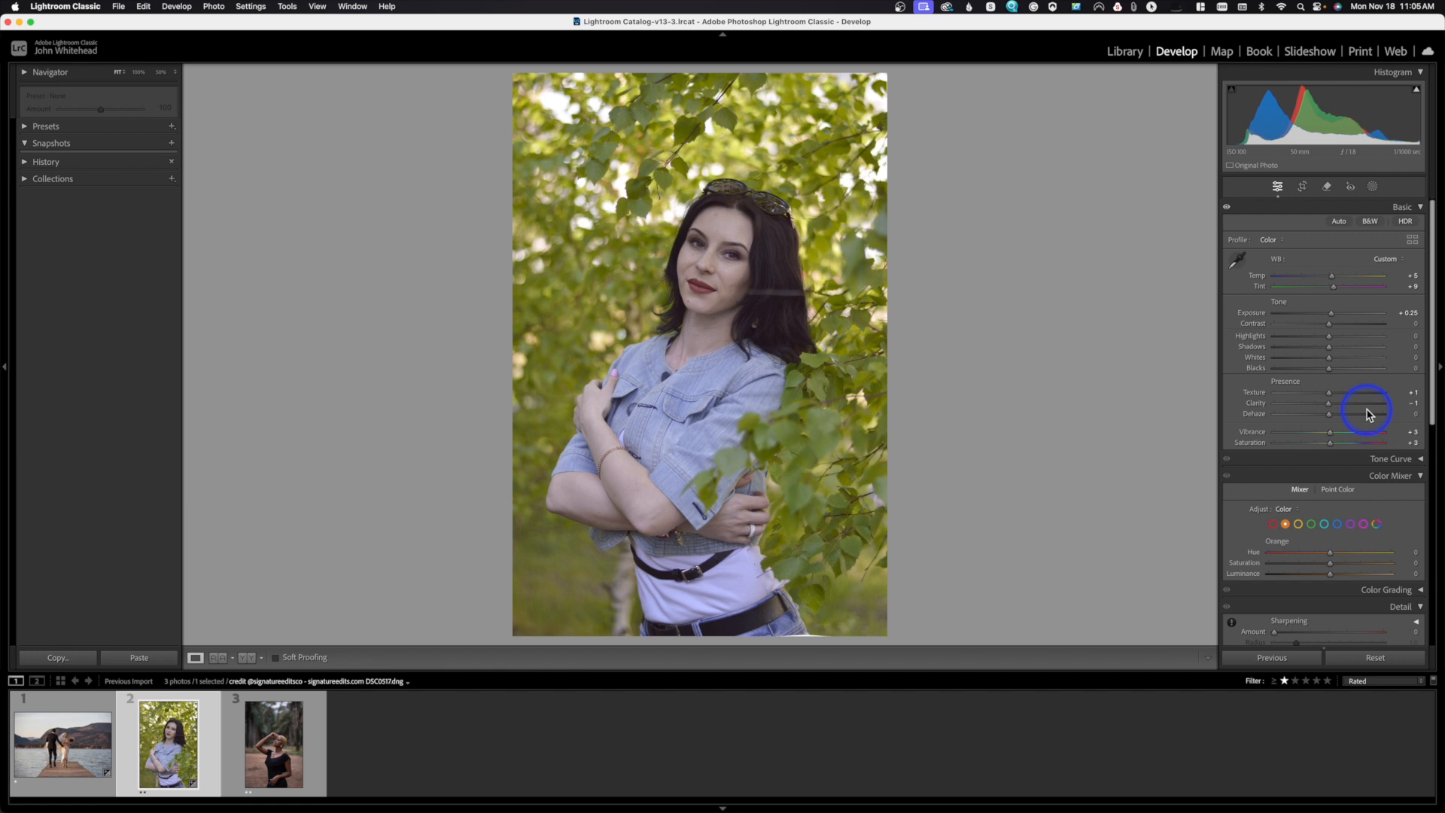
alt+click(1287, 301)
alt+click(1295, 381)
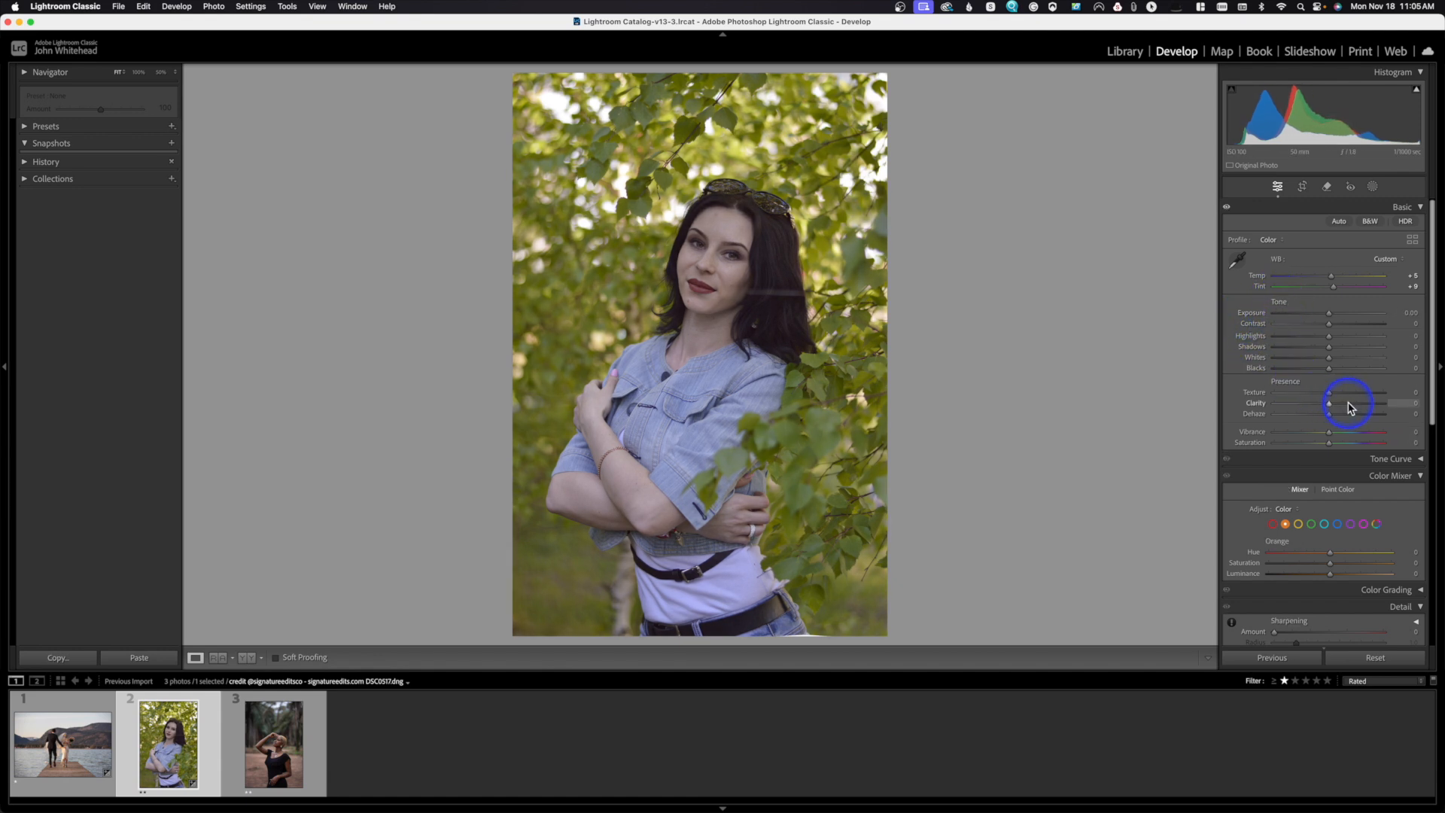
Set the portrait's Highlights to +27, Exposure to +0.40 and Contrast to -3.
click(1345, 337)
click(1340, 314)
drag(1339, 316, 1334, 317)
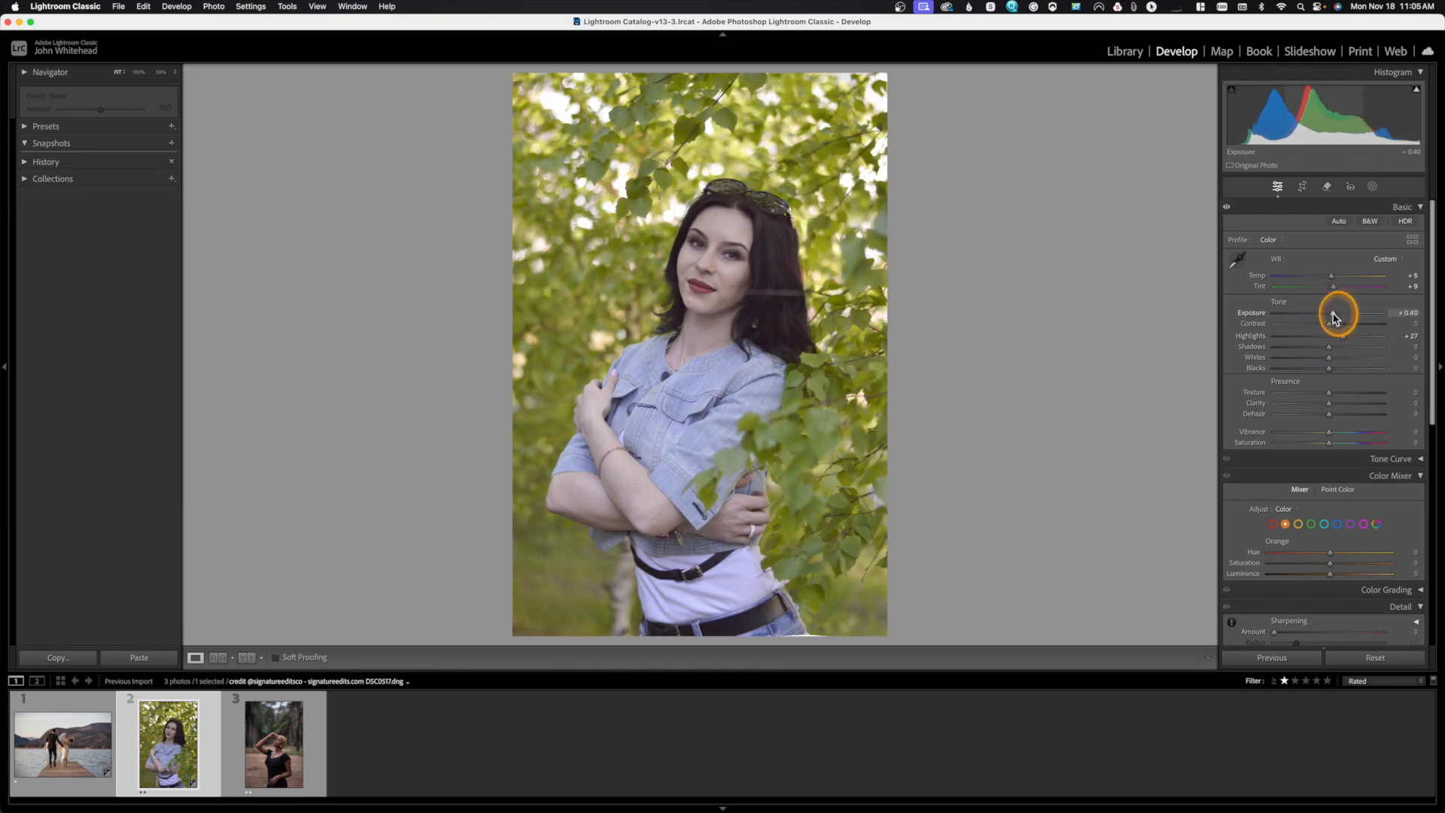
click(1333, 324)
drag(1332, 328, 1327, 325)
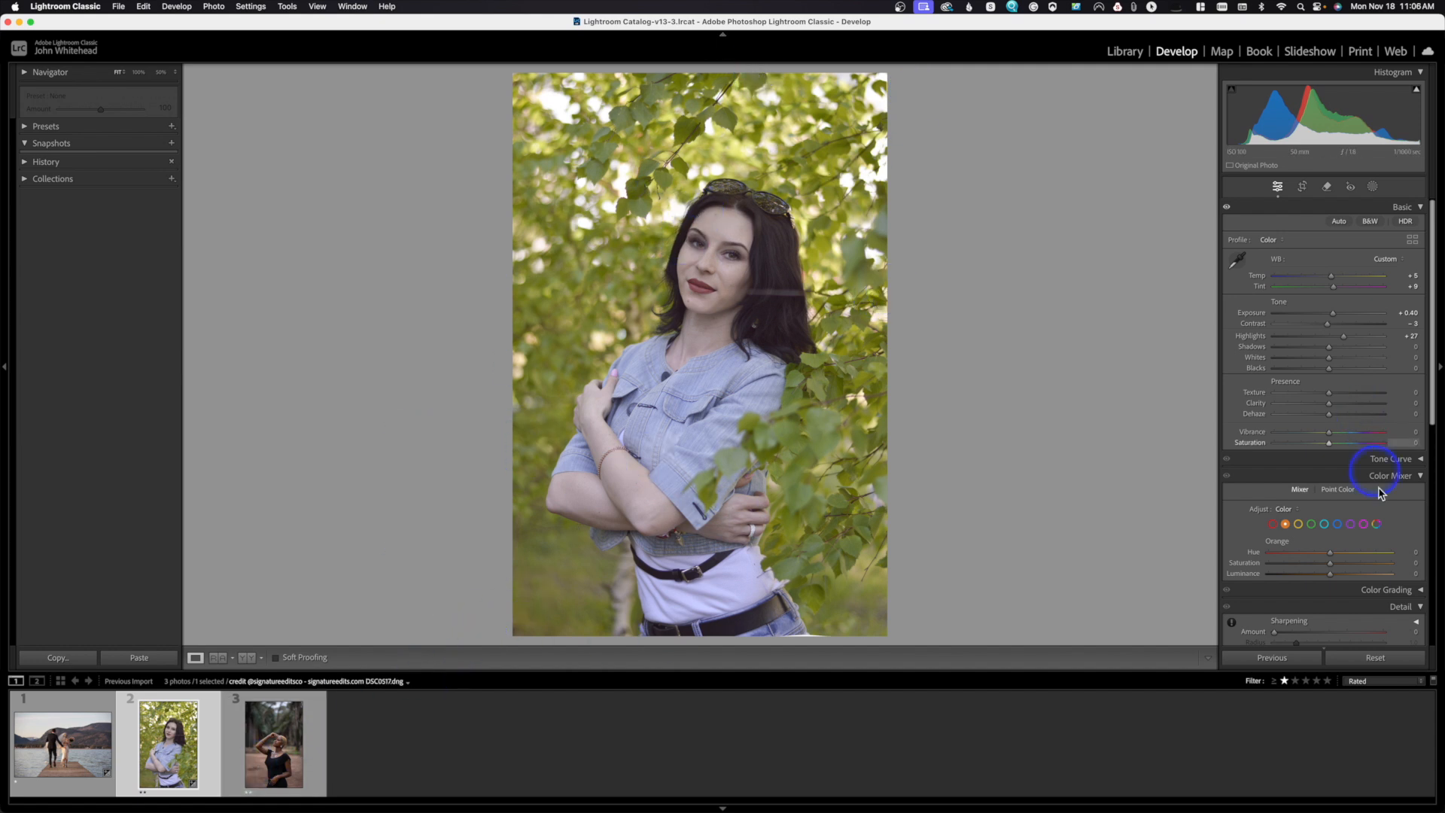
scroll(1404, 491, down, 8)
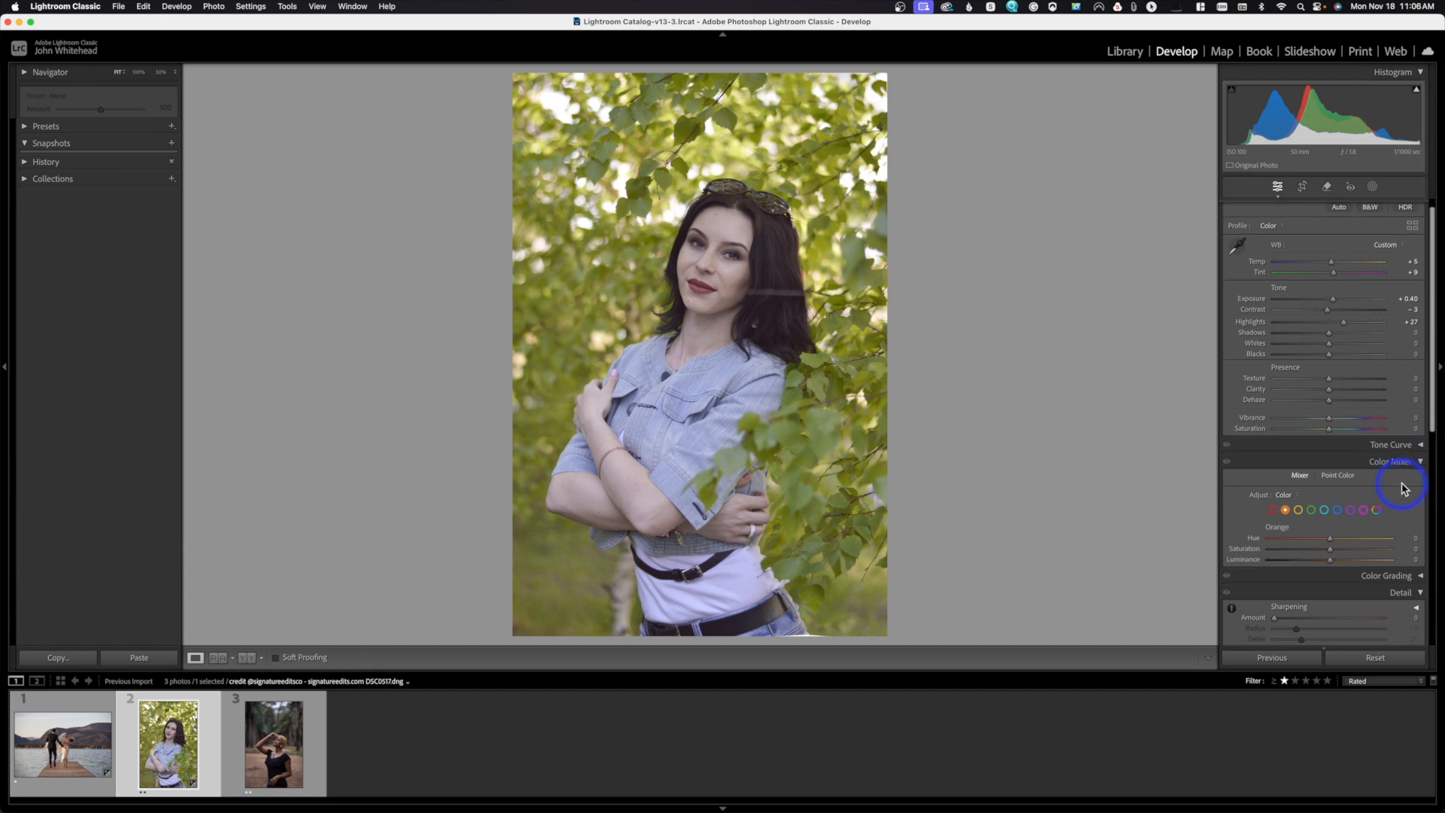
scroll(1402, 488, down, 5)
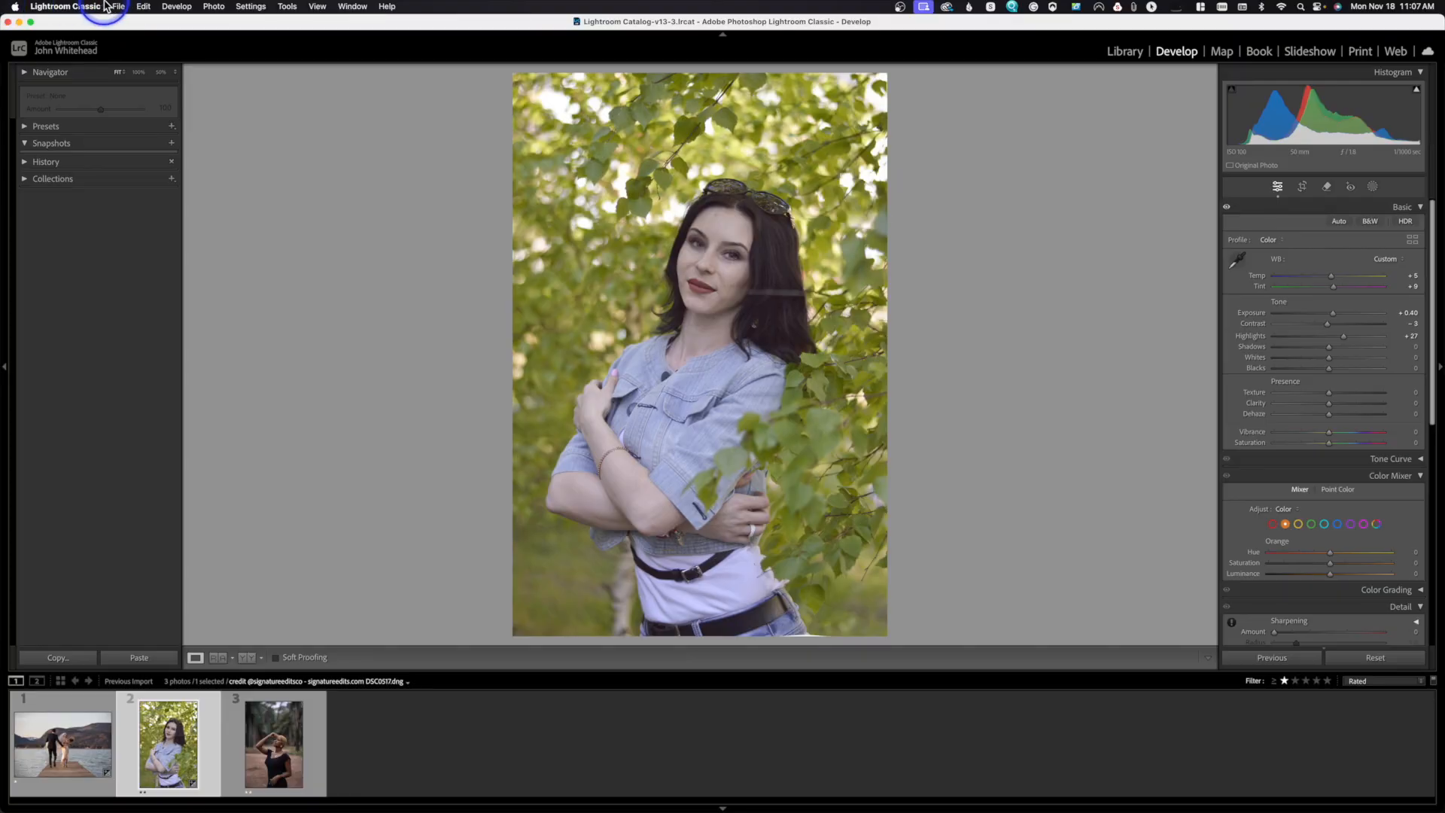
click(116, 6)
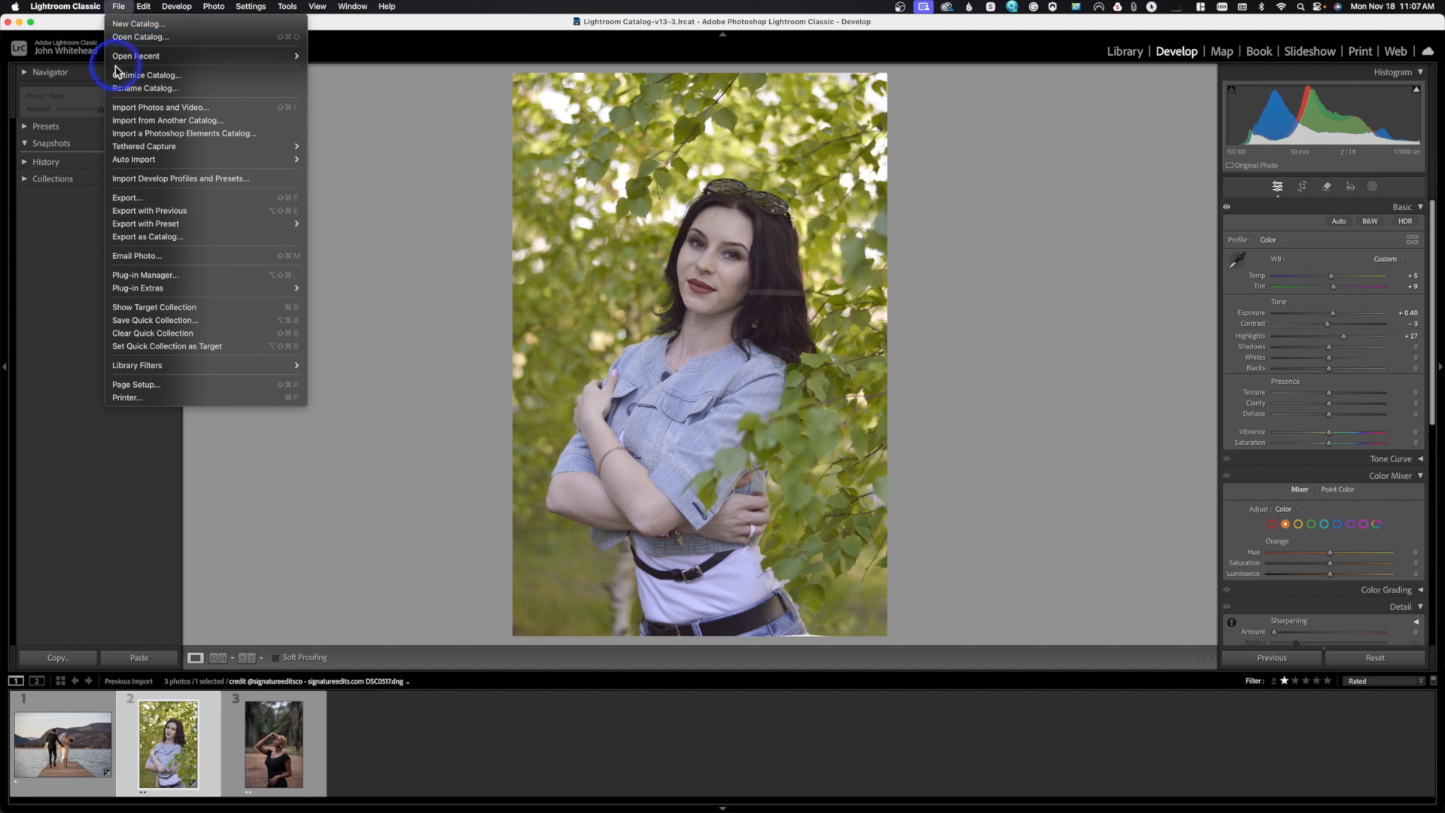
click(145, 6)
click(114, 6)
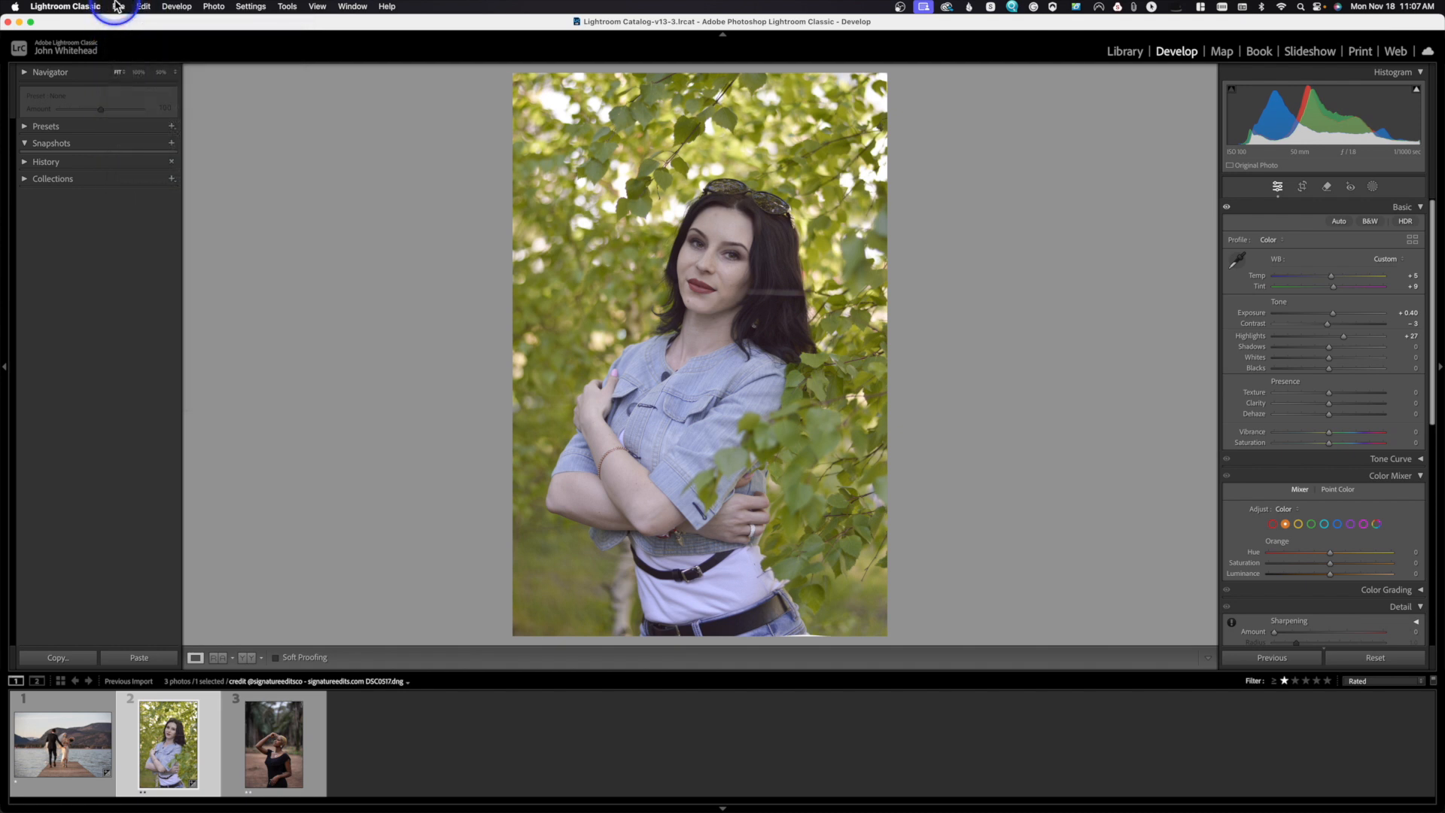